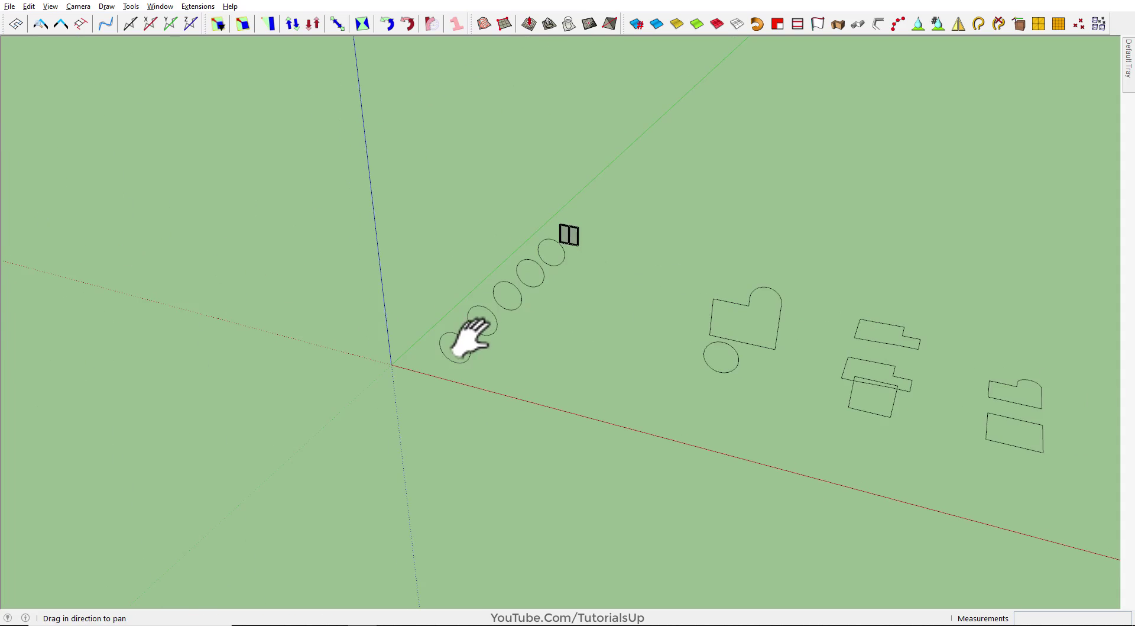
Zoom and pan in on the first unfilled oval outline until it fills the view
{"action": "scroll", "coordinate": [429, 353], "scroll_direction": "up", "scroll_amount": 2}
{"action": "scroll", "coordinate": [444, 312], "scroll_direction": "up", "scroll_amount": 3}
{"action": "scroll", "coordinate": [355, 367], "scroll_direction": "up", "scroll_amount": 1}
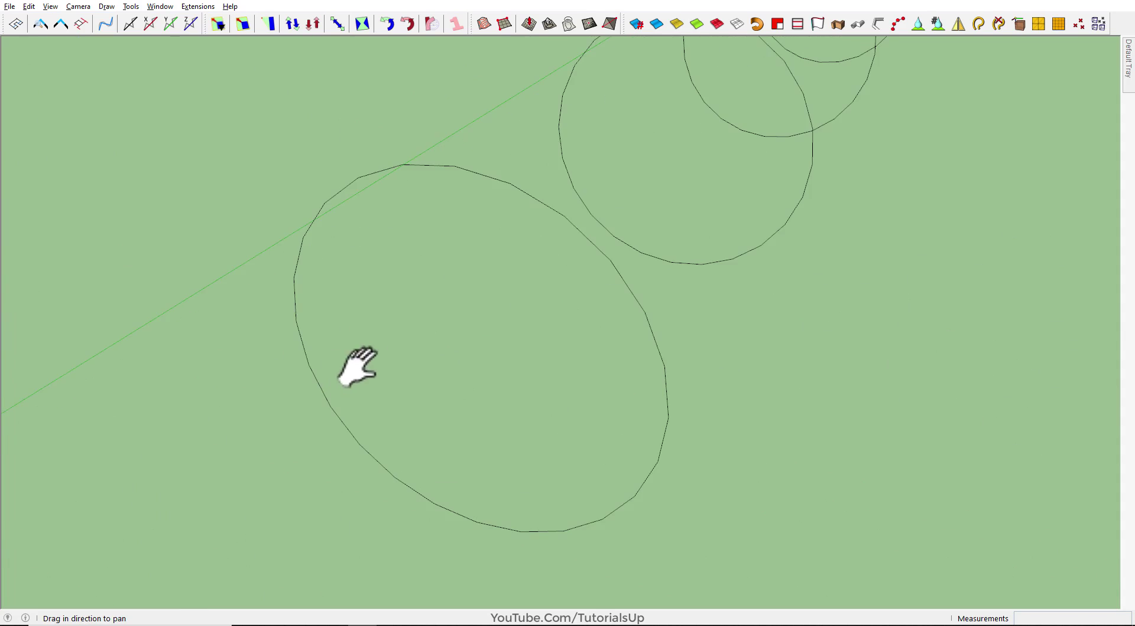
{"action": "mouse_move", "coordinate": [355, 367]}
{"action": "middle_mouse_down"}
{"action": "mouse_move", "coordinate": [365, 357]}
{"action": "mouse_move", "coordinate": [363, 392]}
{"action": "mouse_move", "coordinate": [363, 379]}
{"action": "middle_mouse_up"}
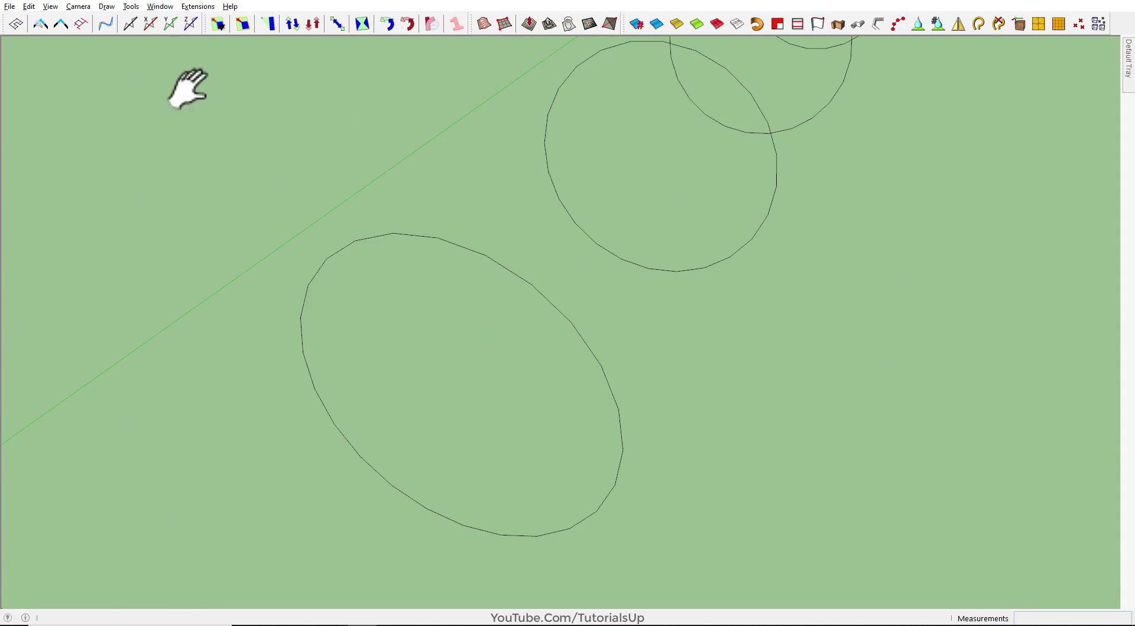
Retrace one edge segment of the first oval with the Line tool so it fills with a face
{"action": "left_click", "coordinate": [104, 6]}
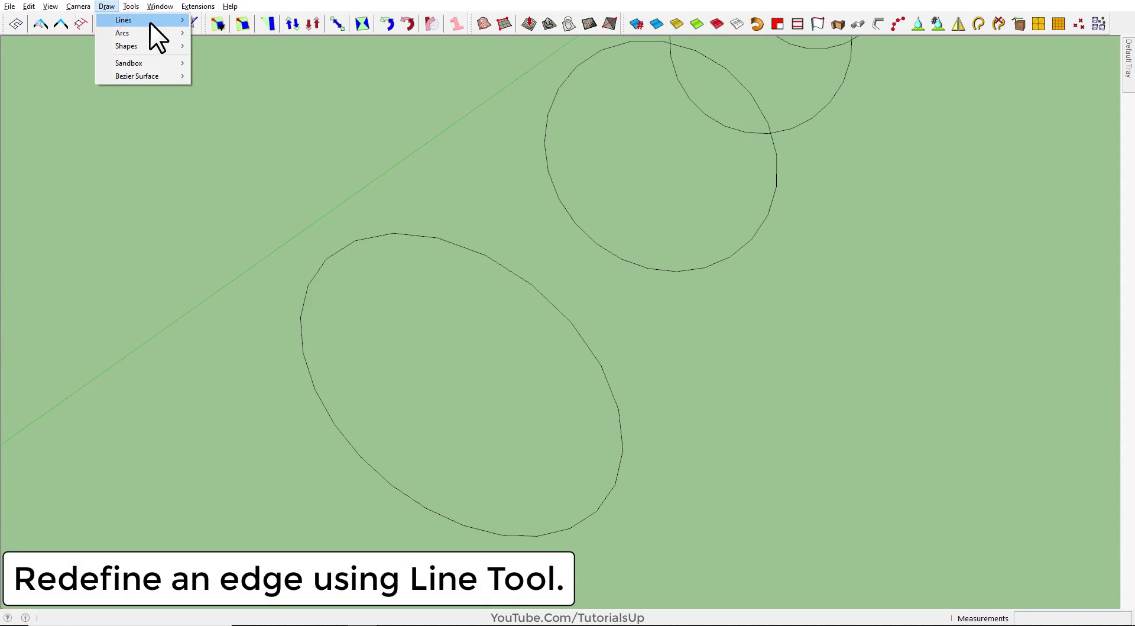
{"action": "left_click", "coordinate": [233, 21]}
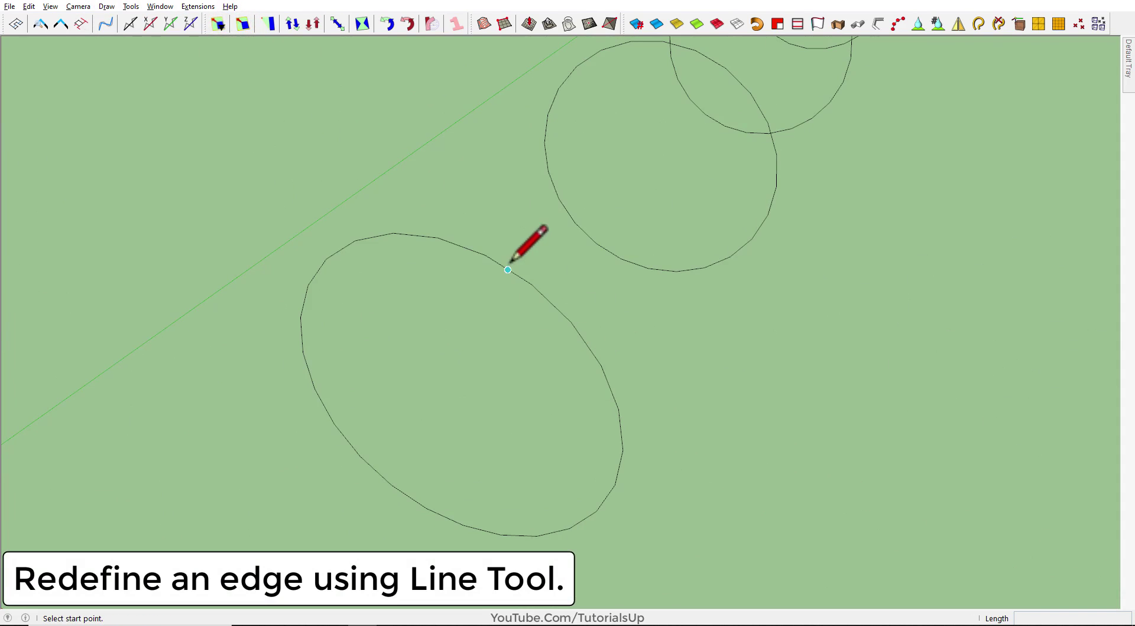
{"action": "left_click", "coordinate": [486, 254]}
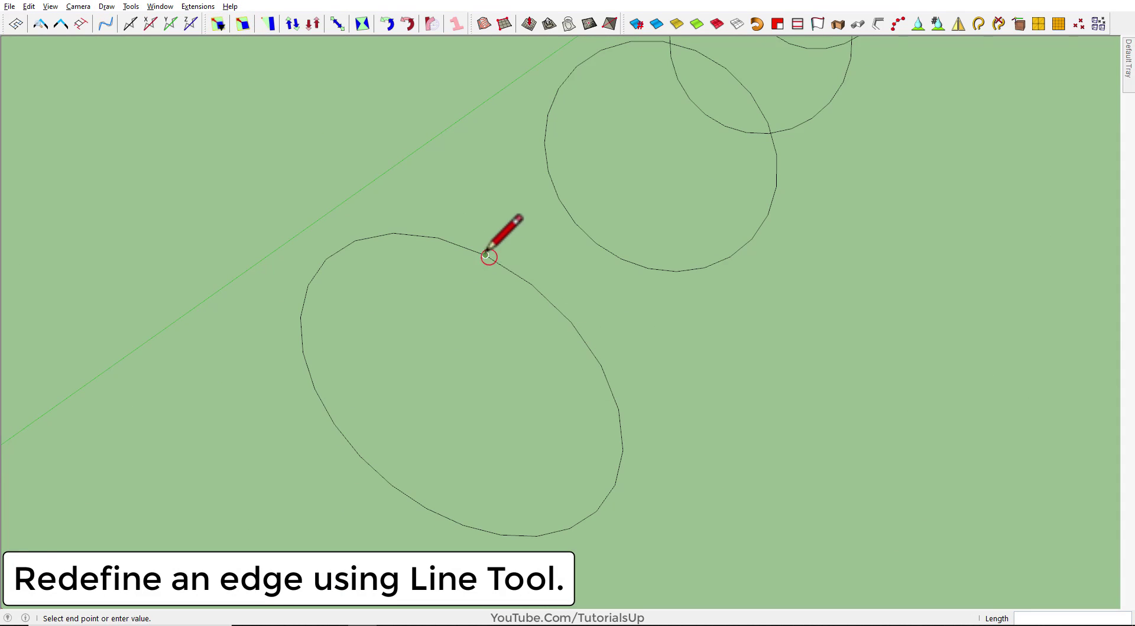
{"action": "left_click", "coordinate": [438, 238]}
{"action": "mouse_move", "coordinate": [444, 234]}
{"action": "middle_mouse_down"}
{"action": "mouse_move", "coordinate": [381, 373]}
{"action": "mouse_move", "coordinate": [355, 250]}
{"action": "mouse_move", "coordinate": [409, 361]}
{"action": "middle_mouse_up"}
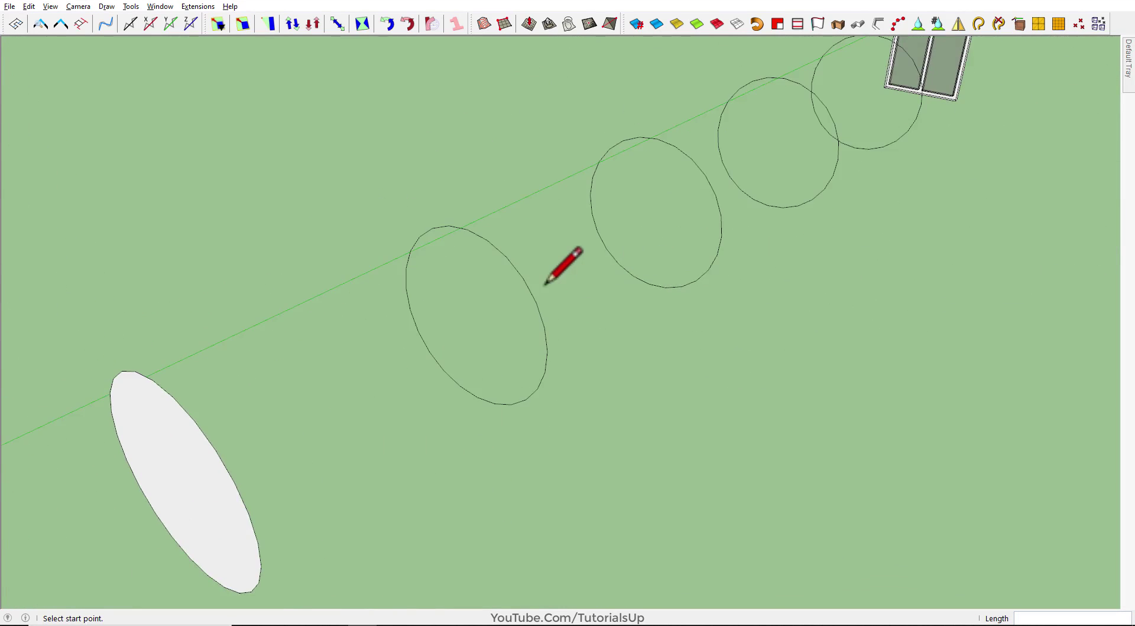
{"action": "mouse_move", "coordinate": [546, 296]}
{"action": "middle_mouse_down"}
{"action": "mouse_move", "coordinate": [608, 309]}
{"action": "mouse_move", "coordinate": [458, 268]}
{"action": "middle_mouse_up"}
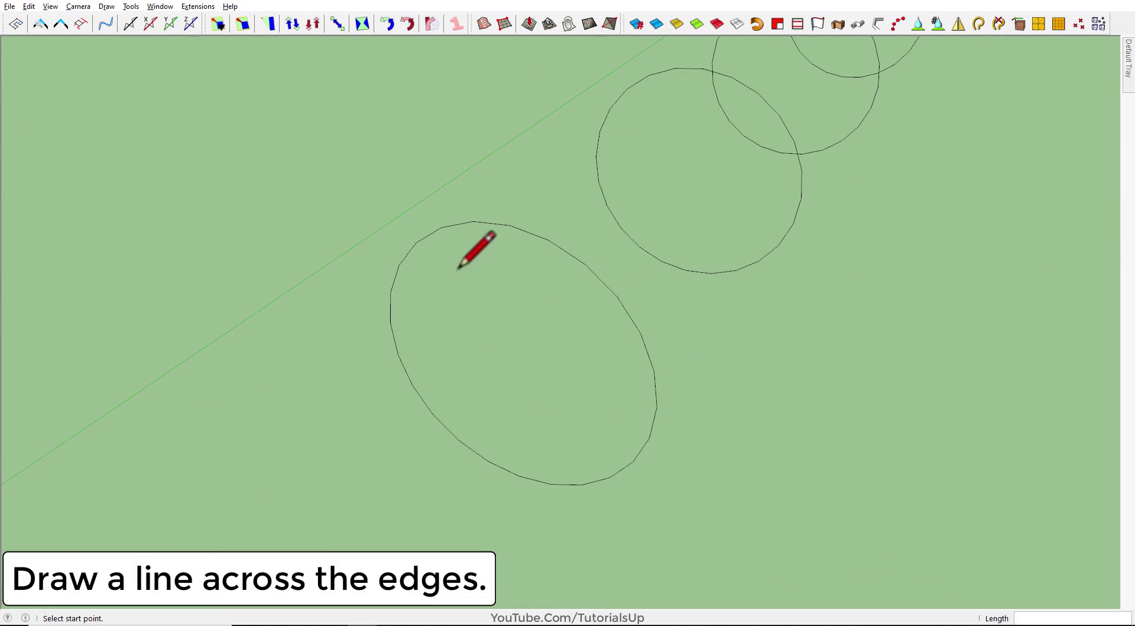
Draw a line across the second oval to fill it, then erase that line, leaving a clean face
{"action": "left_click", "coordinate": [416, 242]}
{"action": "left_click", "coordinate": [608, 476]}
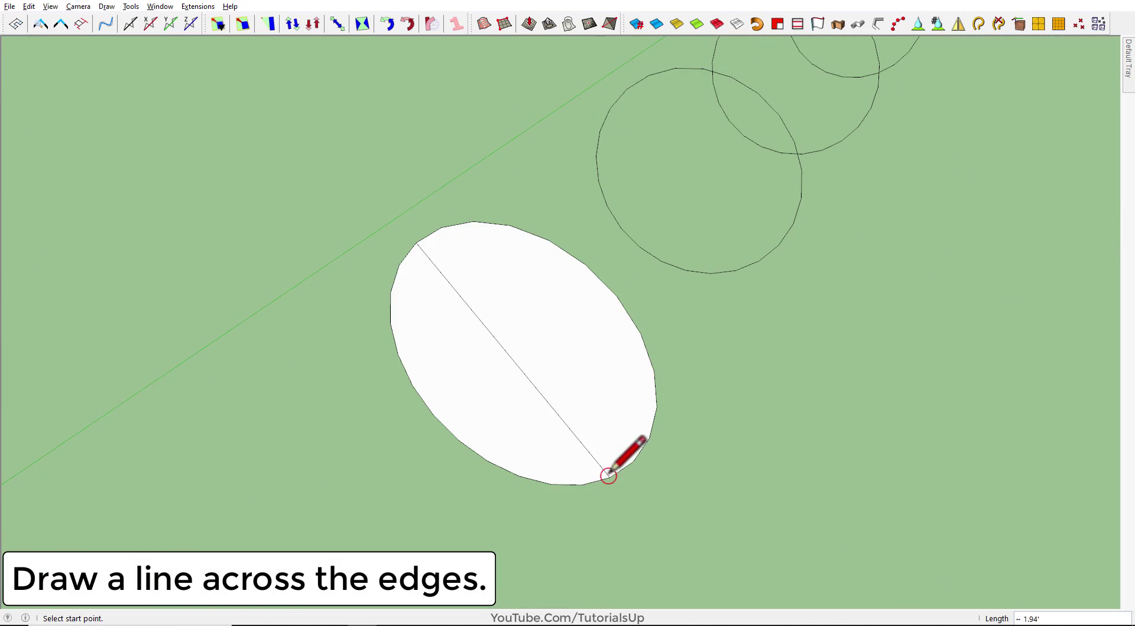
{"action": "key", "text": "e"}
{"action": "left_click", "coordinate": [495, 335]}
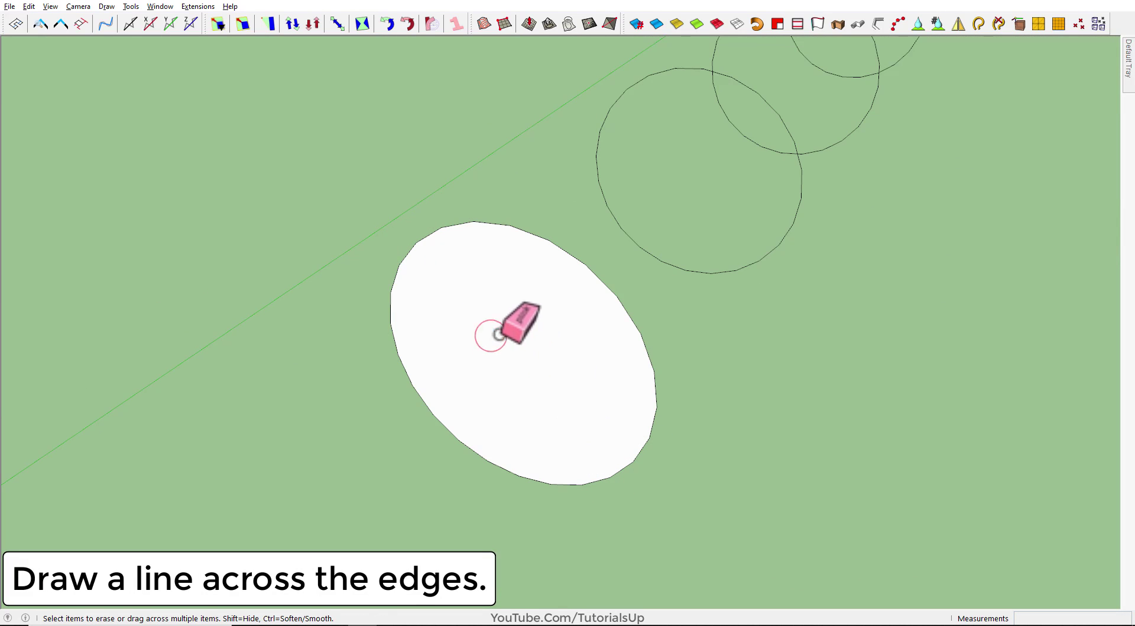
{"action": "key", "text": "space"}
{"action": "mouse_move", "coordinate": [560, 362]}
{"action": "middle_mouse_down"}
{"action": "mouse_move", "coordinate": [385, 342]}
{"action": "mouse_move", "coordinate": [537, 335]}
{"action": "mouse_move", "coordinate": [417, 399]}
{"action": "middle_mouse_up"}
{"action": "mouse_move", "coordinate": [661, 241]}
{"action": "middle_mouse_down", "text": "shift"}
{"action": "mouse_move", "coordinate": [482, 367]}
{"action": "mouse_move", "coordinate": [482, 350]}
{"action": "mouse_move", "coordinate": [499, 342]}
{"action": "middle_mouse_up", "text": "shift"}
{"action": "mouse_move", "coordinate": [400, 489]}
{"action": "middle_mouse_down"}
{"action": "mouse_move", "coordinate": [404, 452]}
{"action": "mouse_move", "coordinate": [373, 432]}
{"action": "middle_mouse_up"}
Fill both open ovals with faces using JHS Powerbar's Face Finder on their selected edges
{"action": "left_click", "coordinate": [397, 450]}
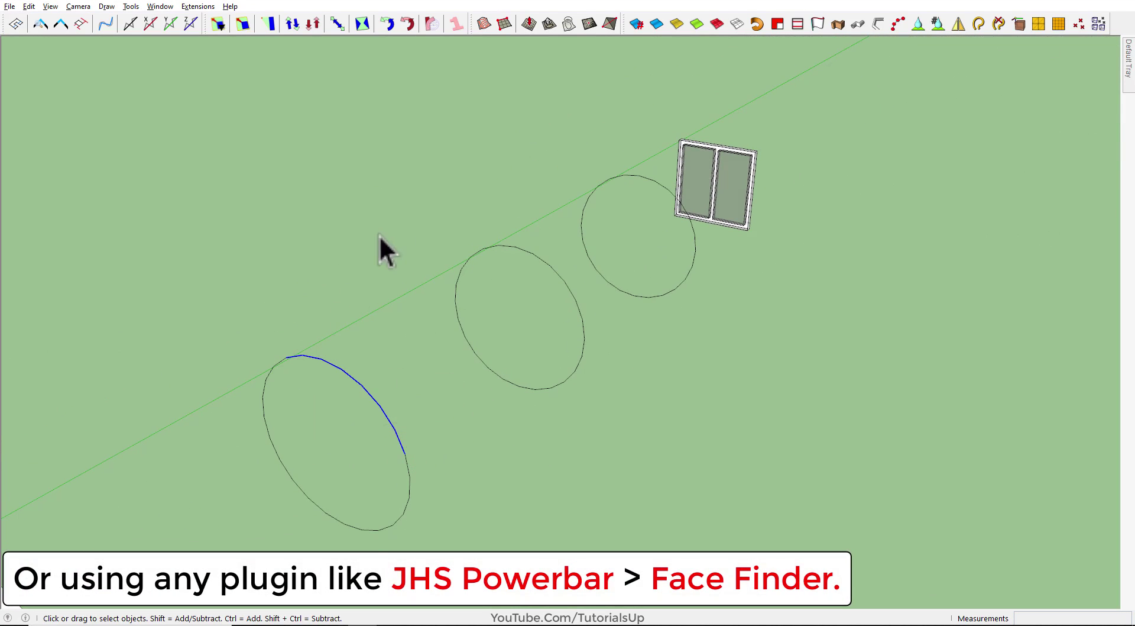
{"action": "left_click", "coordinate": [781, 24]}
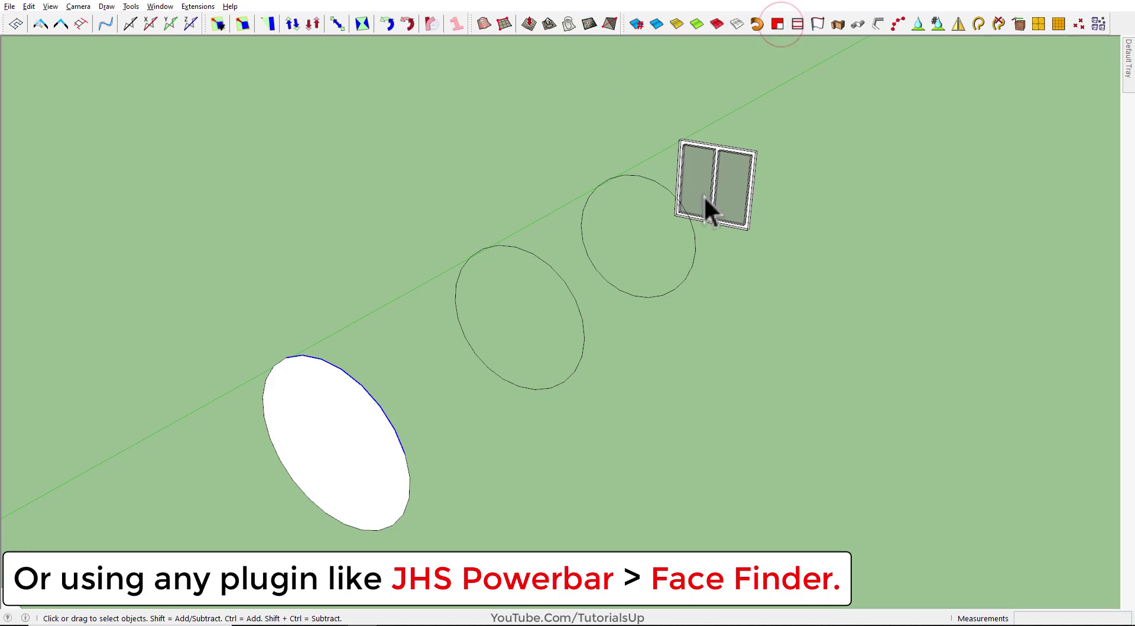
{"action": "scroll", "coordinate": [276, 478], "scroll_direction": "down", "scroll_amount": 1}
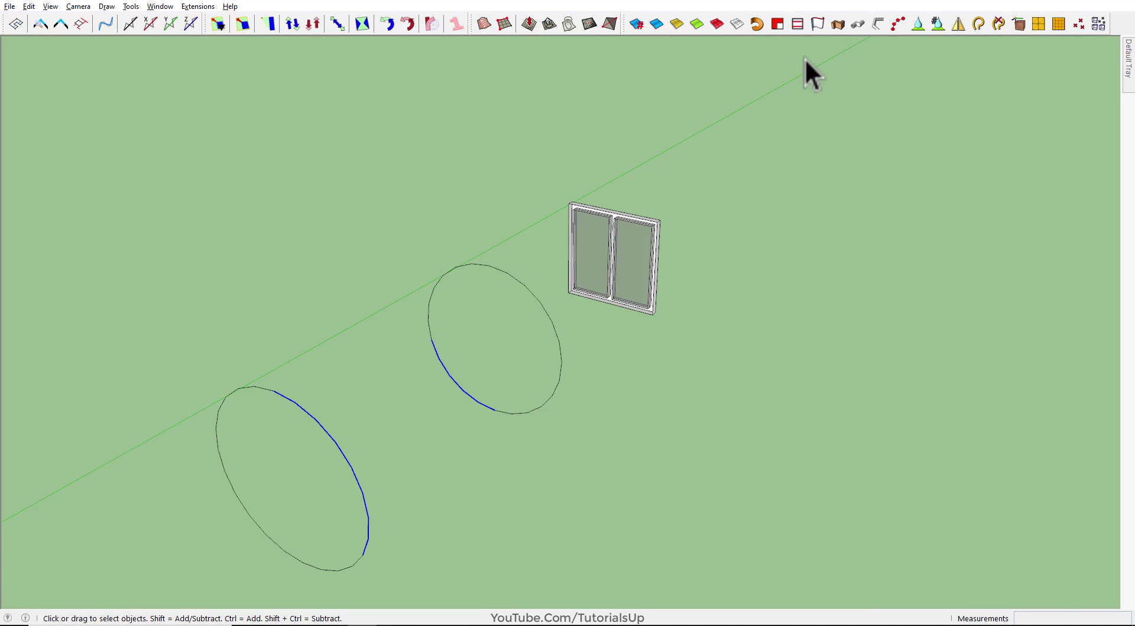
{"action": "left_click", "coordinate": [780, 23]}
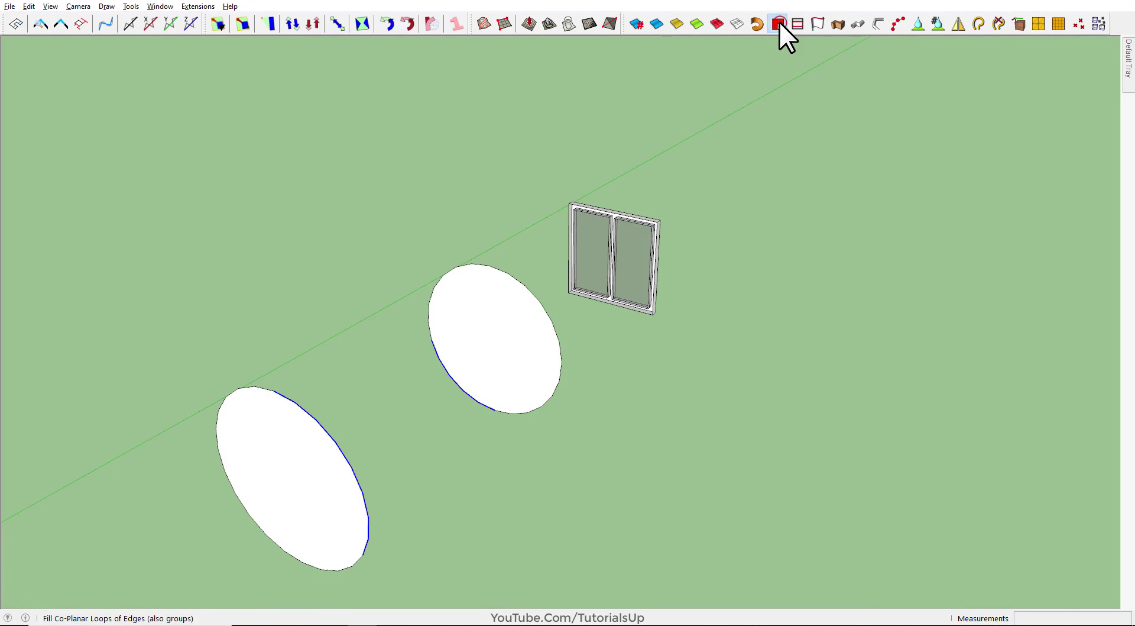
Inside the window model, retrace the frame's top edge to close its front with a face
{"action": "scroll", "coordinate": [676, 257], "scroll_direction": "up", "scroll_amount": 3}
{"action": "scroll", "coordinate": [666, 246], "scroll_direction": "up", "scroll_amount": 2}
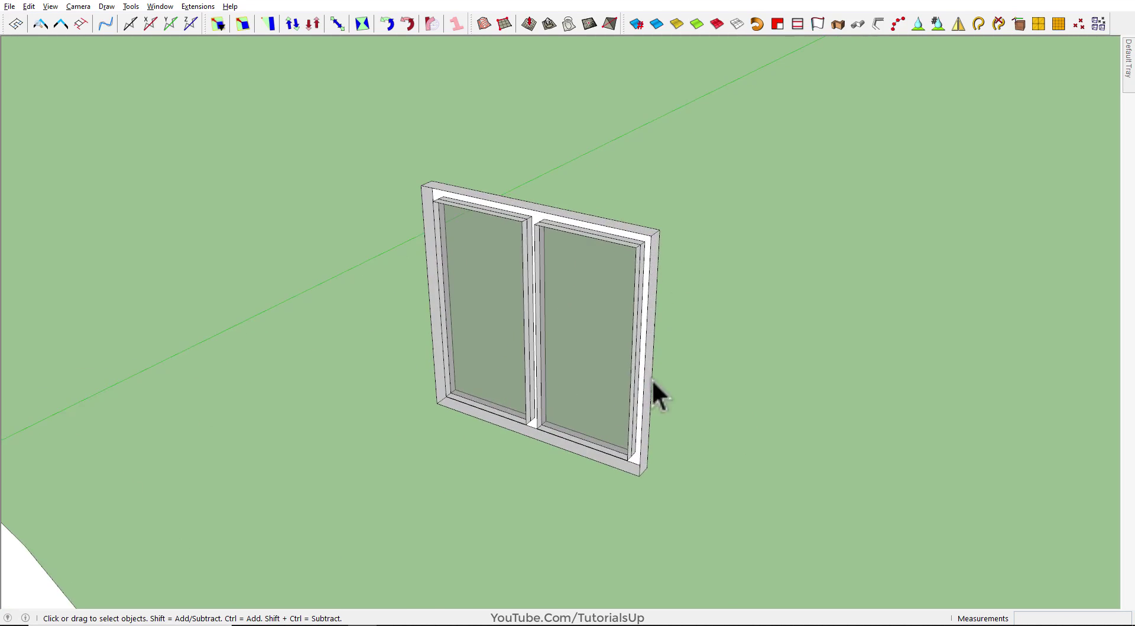
{"action": "scroll", "coordinate": [654, 393], "scroll_direction": "up", "scroll_amount": 3}
{"action": "double_click", "coordinate": [555, 295]}
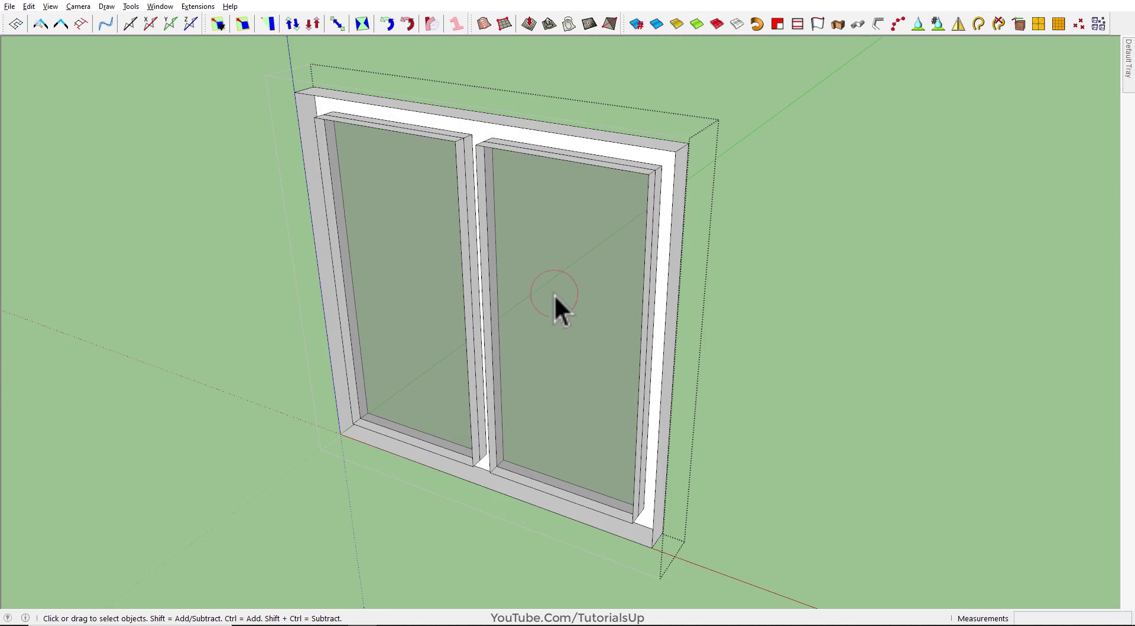
{"action": "key", "text": "l"}
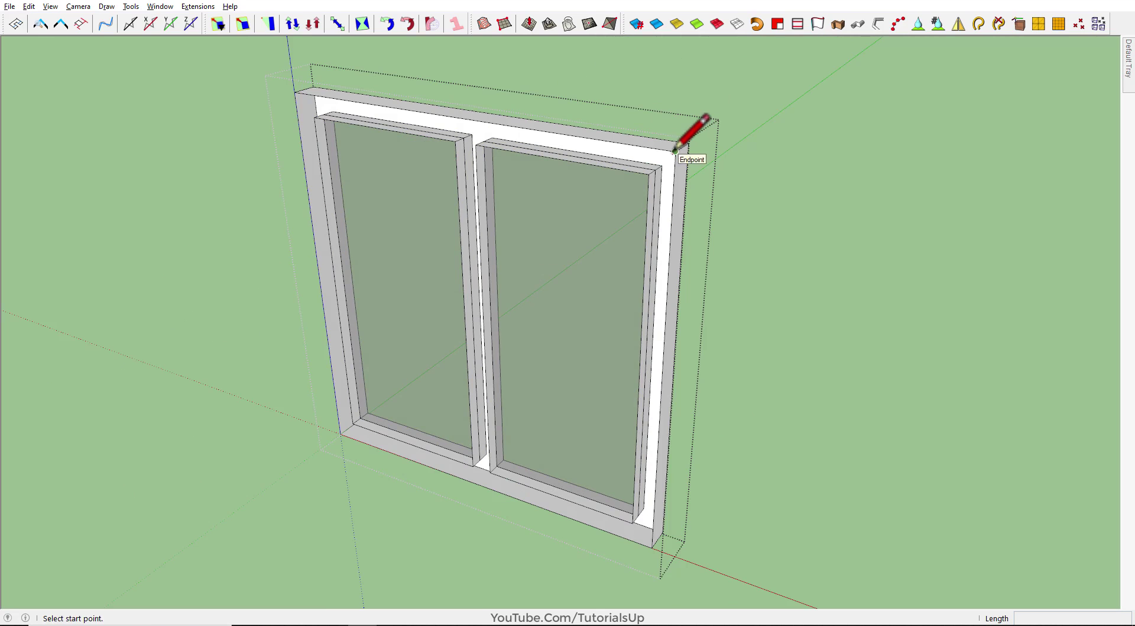
{"action": "left_click", "coordinate": [675, 151]}
{"action": "left_click", "coordinate": [295, 92]}
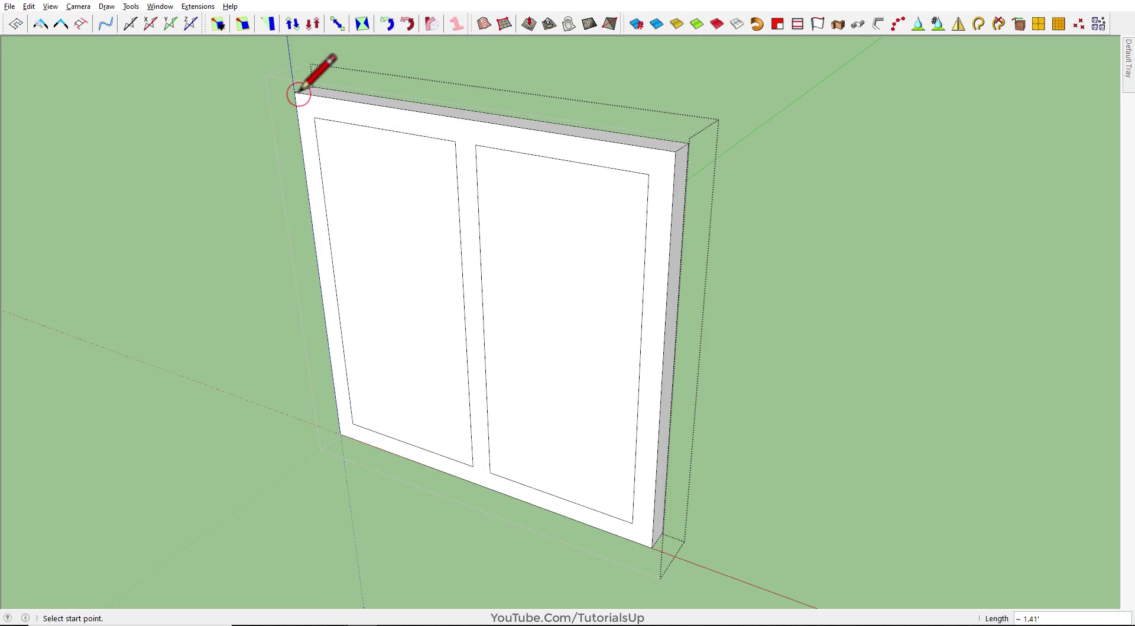
{"action": "key", "text": "space"}
{"action": "left_click", "coordinate": [420, 207]}
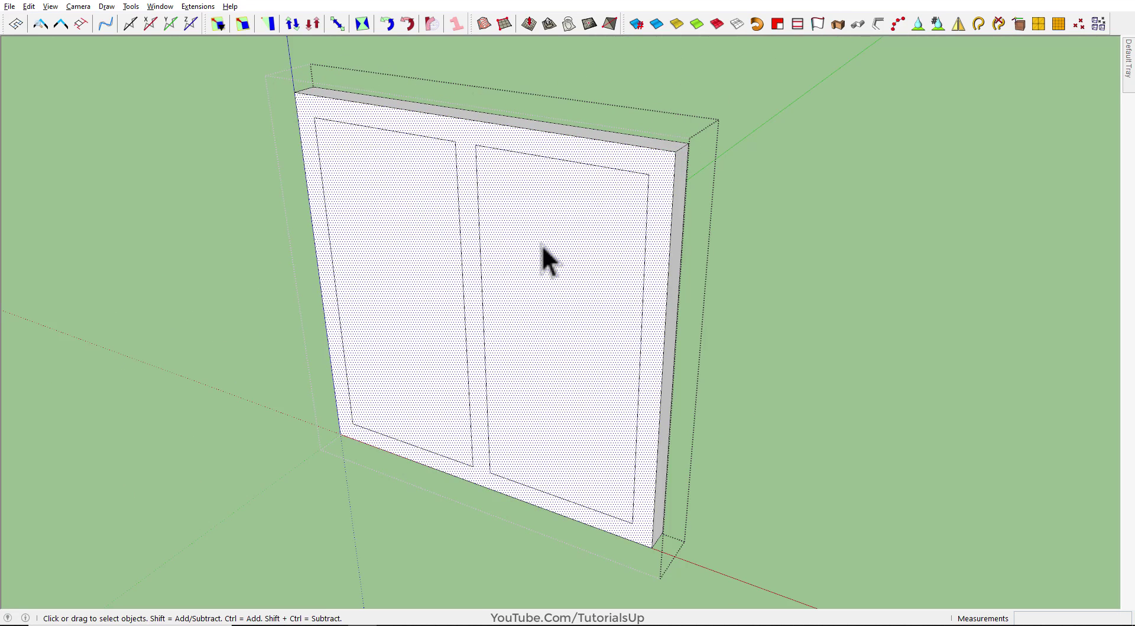
{"action": "left_click", "coordinate": [393, 245]}
{"action": "left_click", "coordinate": [580, 261]}
Trace the edges of both panes and erase the two pane faces to reveal the glass
{"action": "key", "text": "l"}
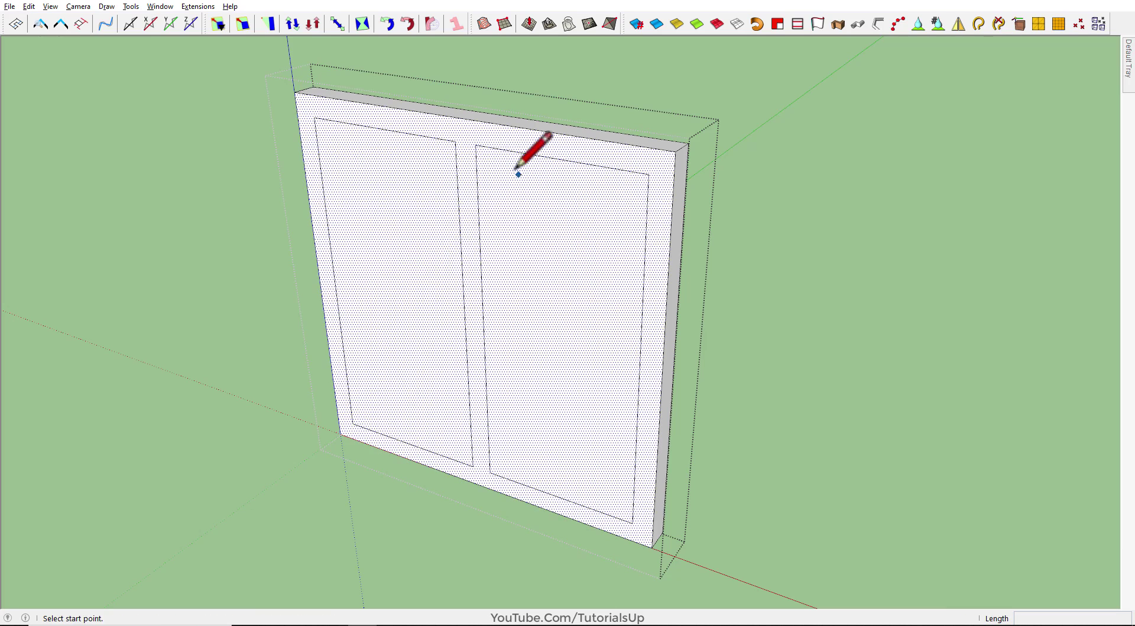
{"action": "left_click", "coordinate": [476, 144]}
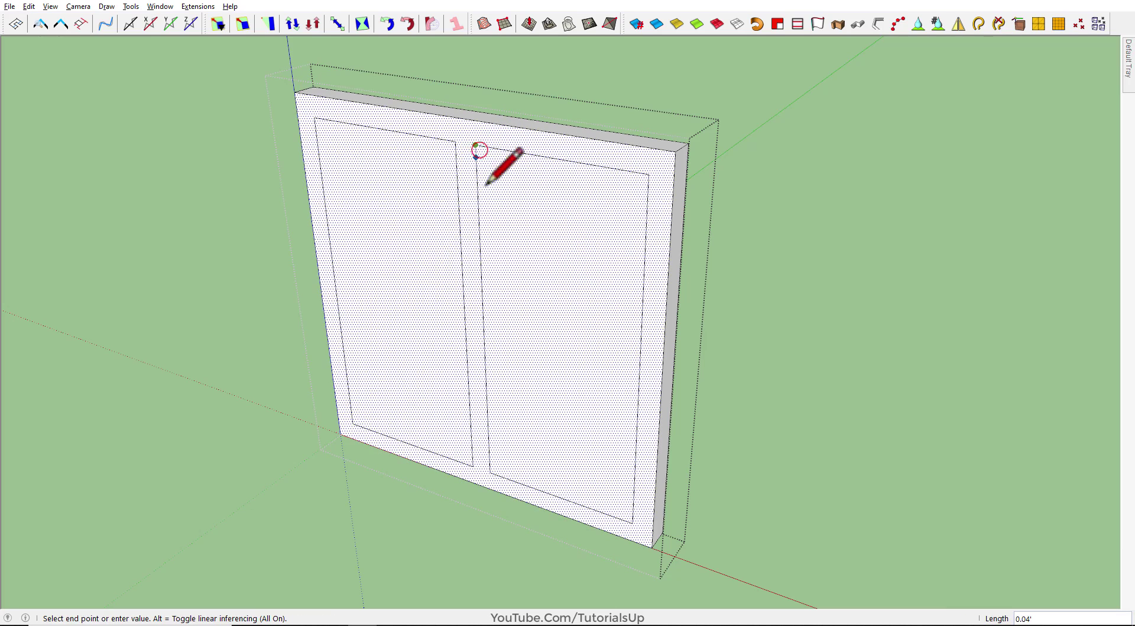
{"action": "left_click", "coordinate": [490, 472]}
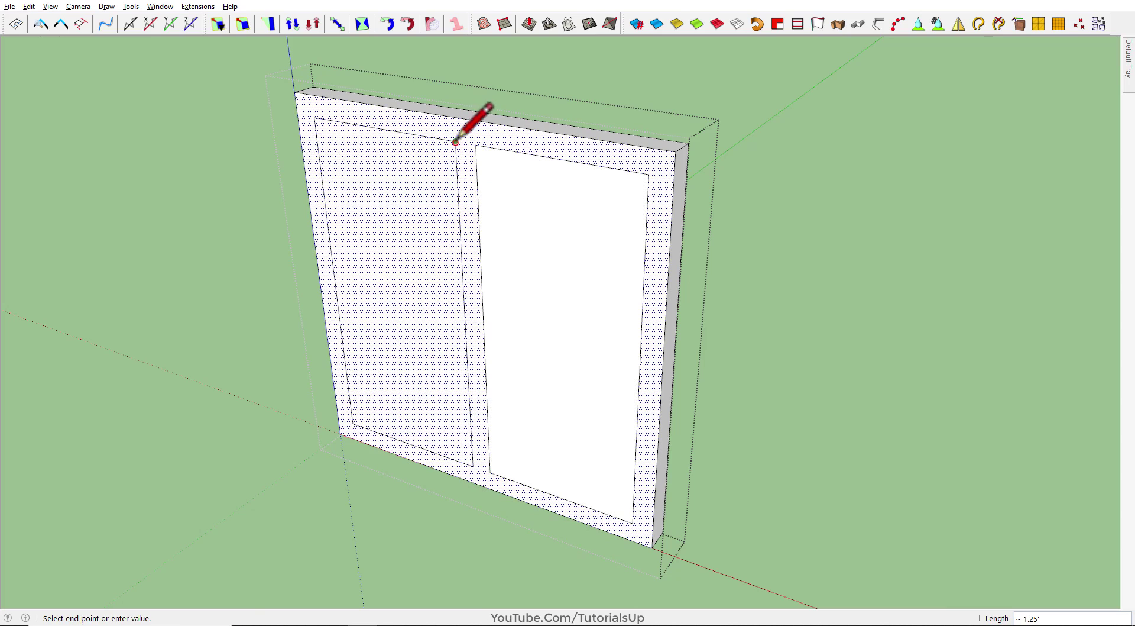
{"action": "left_click", "coordinate": [474, 465]}
{"action": "key", "text": "space"}
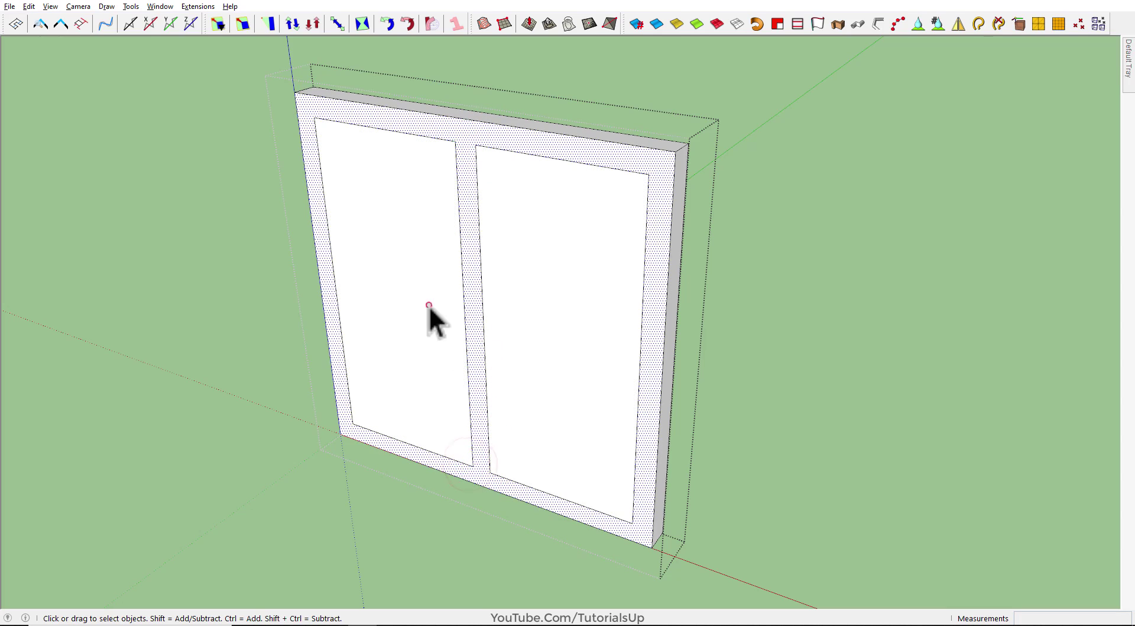
{"action": "left_click", "coordinate": [428, 305]}
{"action": "left_click", "coordinate": [553, 311], "text": "ctrl"}
{"action": "right_click", "coordinate": [552, 307]}
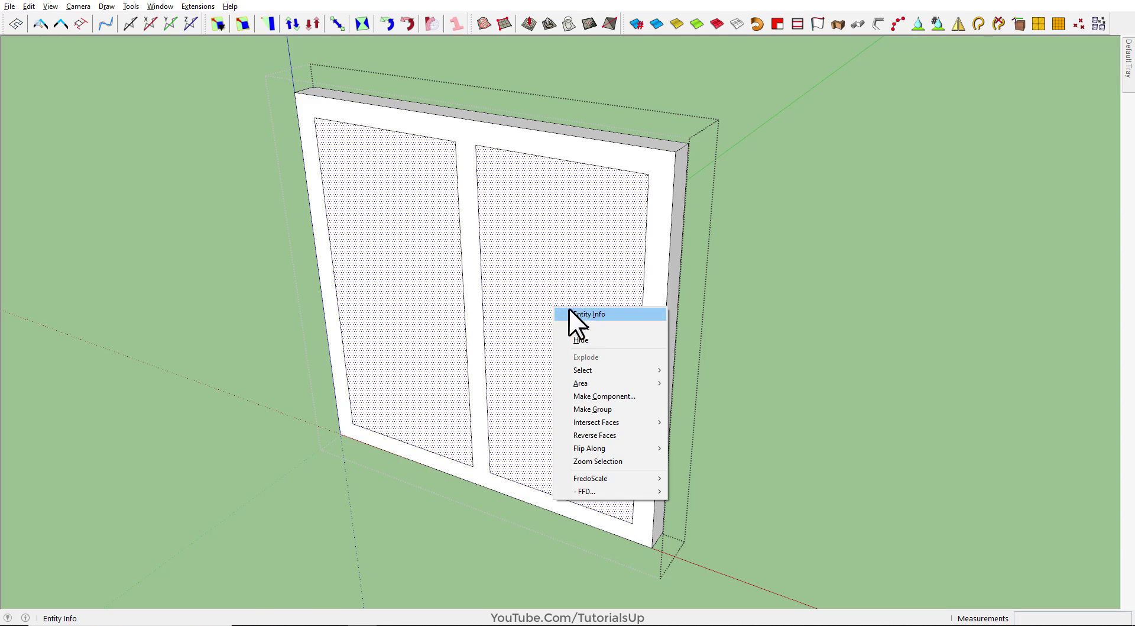
{"action": "left_click", "coordinate": [607, 325]}
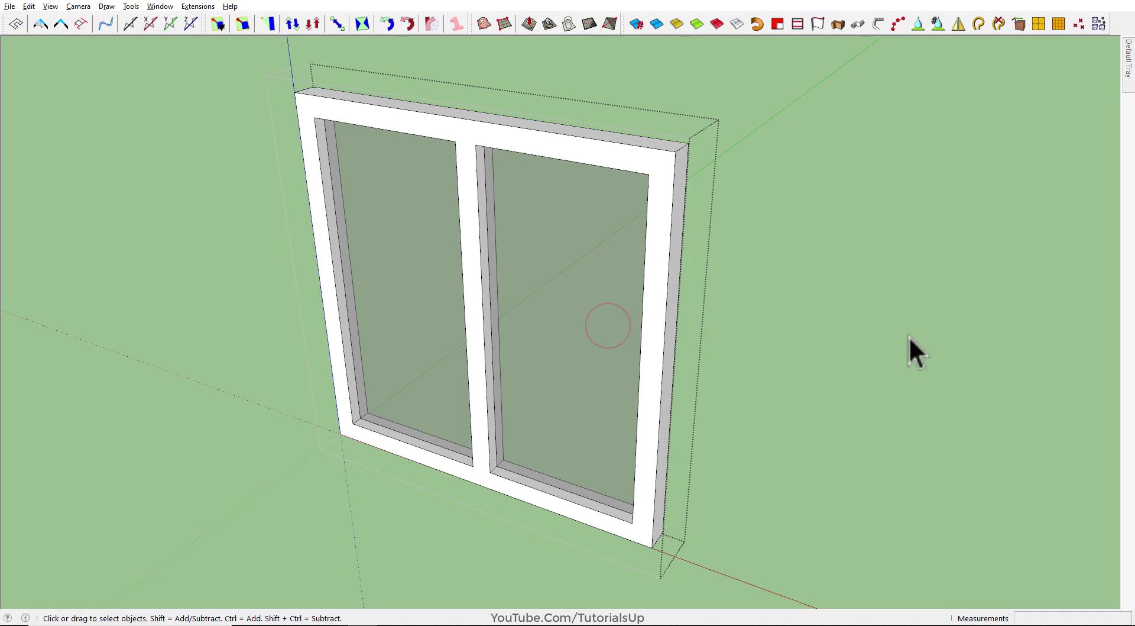
{"action": "left_click", "coordinate": [816, 367]}
Draw test lines across the broken ellipse to check whether it fills with a face
{"action": "middle_click_drag", "start_coordinate": [634, 325], "coordinate": [600, 319]}
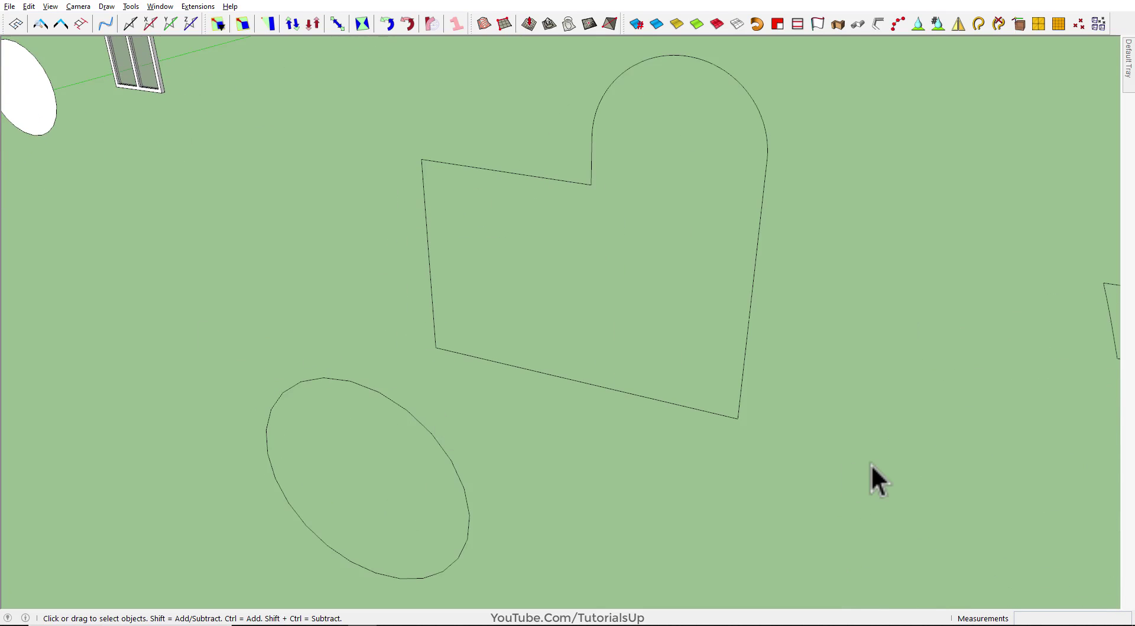
{"action": "scroll", "coordinate": [840, 465], "scroll_direction": "down", "scroll_amount": 2}
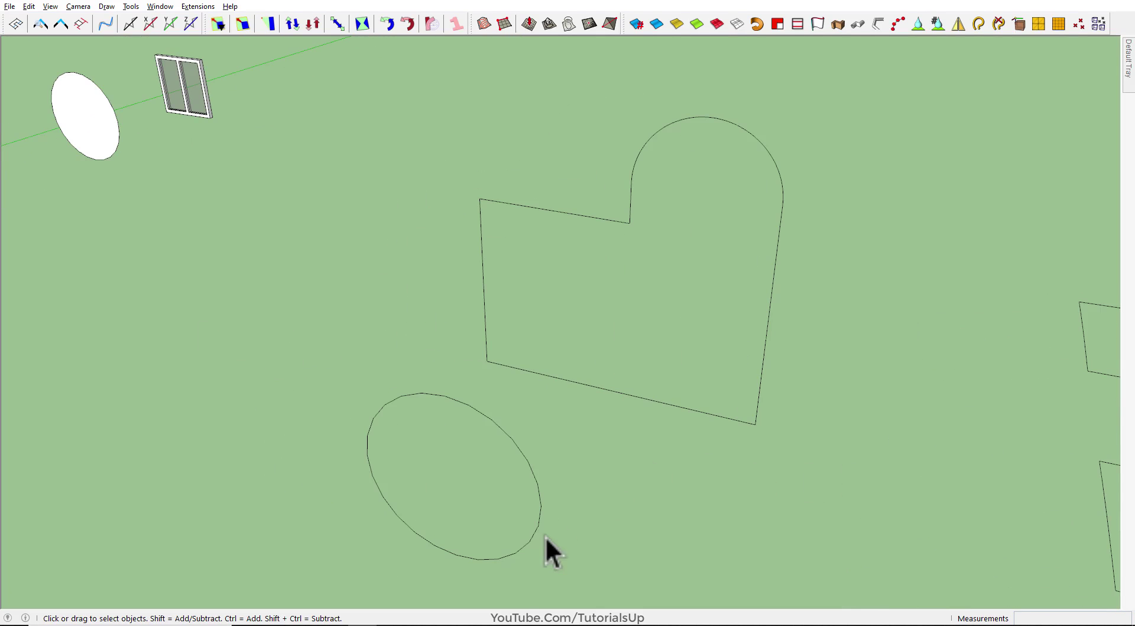
{"action": "key", "text": "l"}
{"action": "scroll", "coordinate": [498, 558], "scroll_direction": "up", "scroll_amount": 1}
{"action": "scroll", "coordinate": [503, 553], "scroll_direction": "up", "scroll_amount": 1}
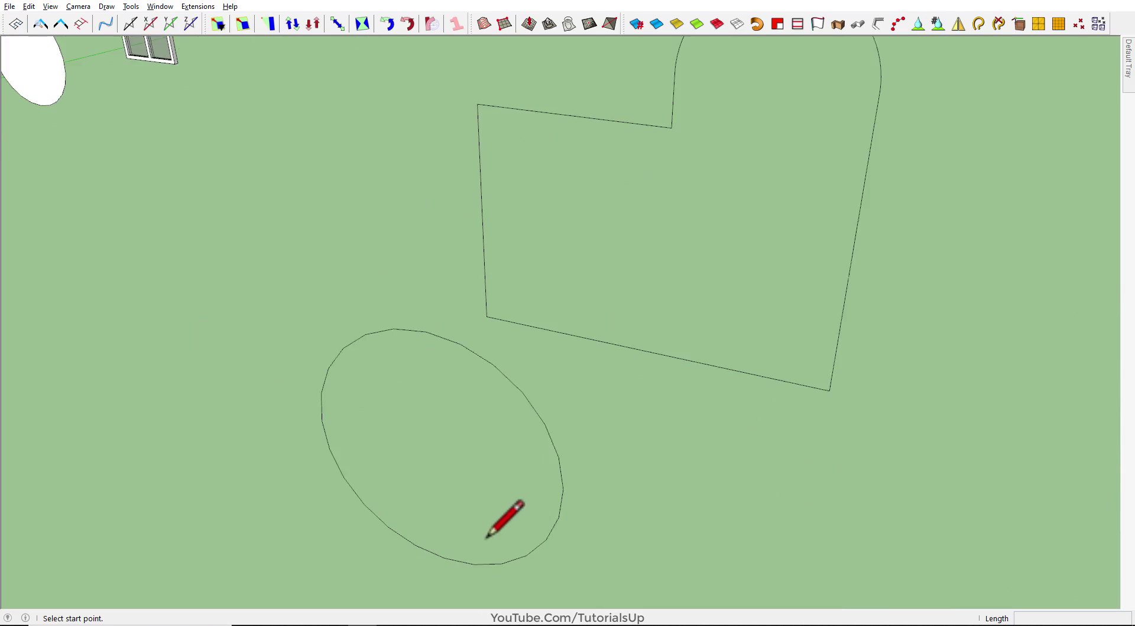
{"action": "scroll", "coordinate": [489, 322], "scroll_direction": "up", "scroll_amount": 1}
{"action": "left_click", "coordinate": [466, 323]}
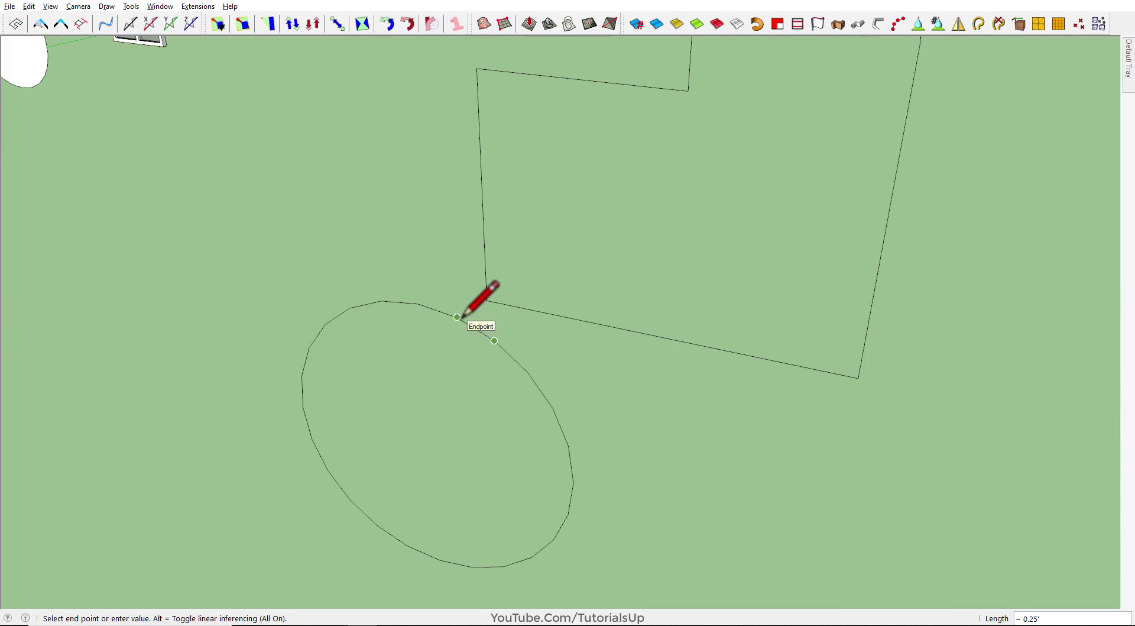
{"action": "left_click", "coordinate": [458, 318]}
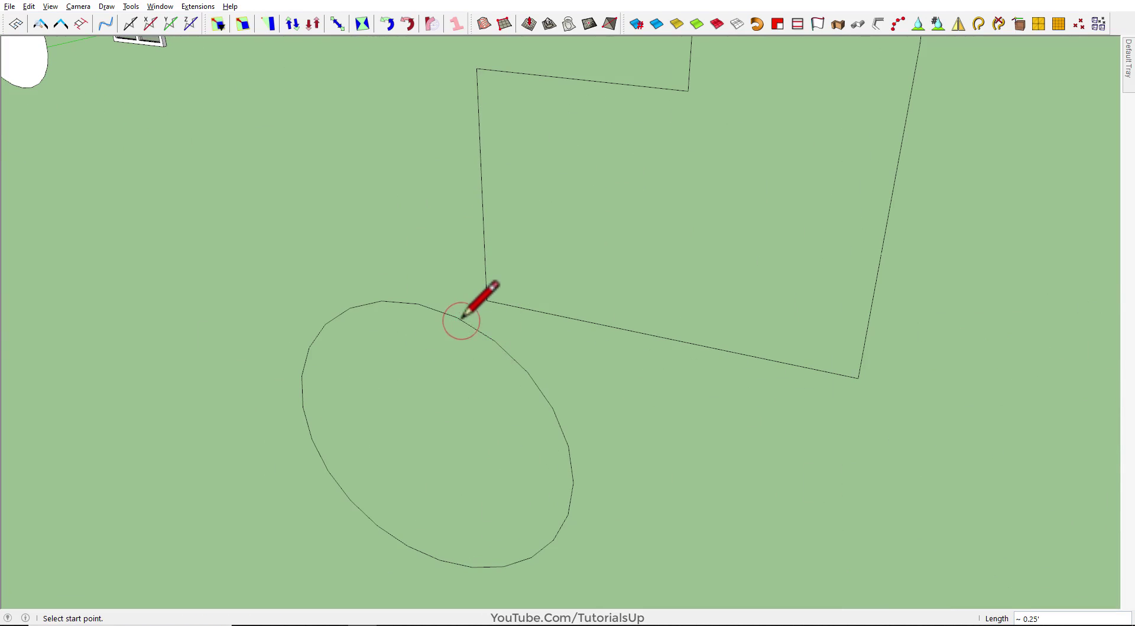
{"action": "left_click", "coordinate": [568, 445]}
{"action": "left_click", "coordinate": [313, 440]}
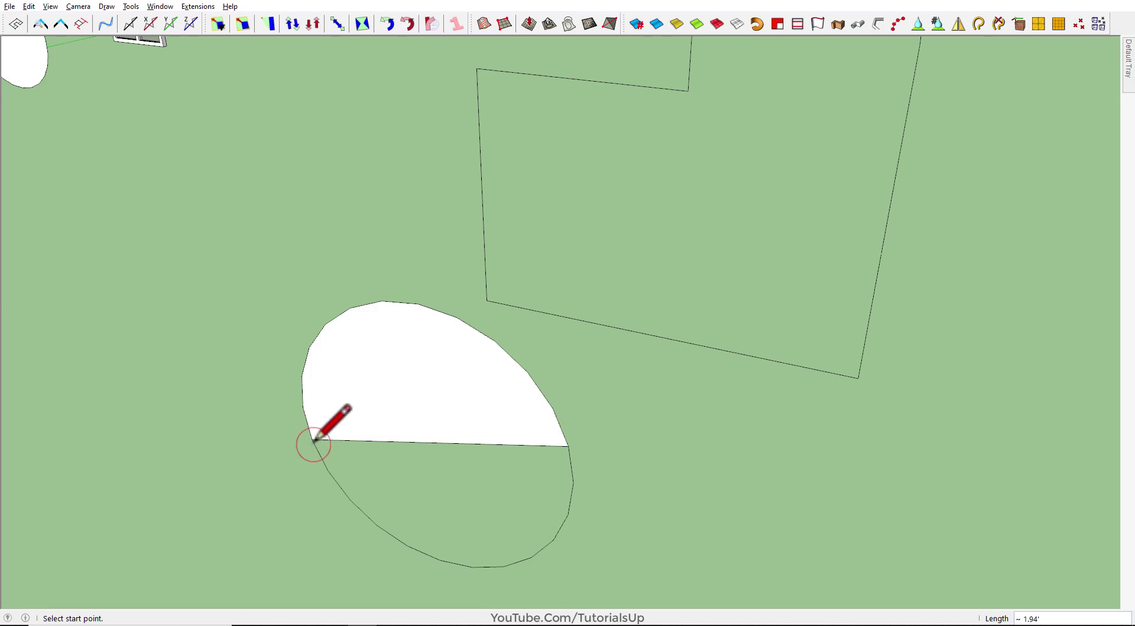
Erase the dividing line across the ellipse, returning it to an unfilled outline
{"action": "mouse_move", "coordinate": [355, 421]}
{"action": "middle_mouse_down"}
{"action": "mouse_move", "coordinate": [380, 406]}
{"action": "mouse_move", "coordinate": [467, 278]}
{"action": "mouse_move", "coordinate": [304, 367]}
{"action": "mouse_move", "coordinate": [384, 408]}
{"action": "middle_mouse_up"}
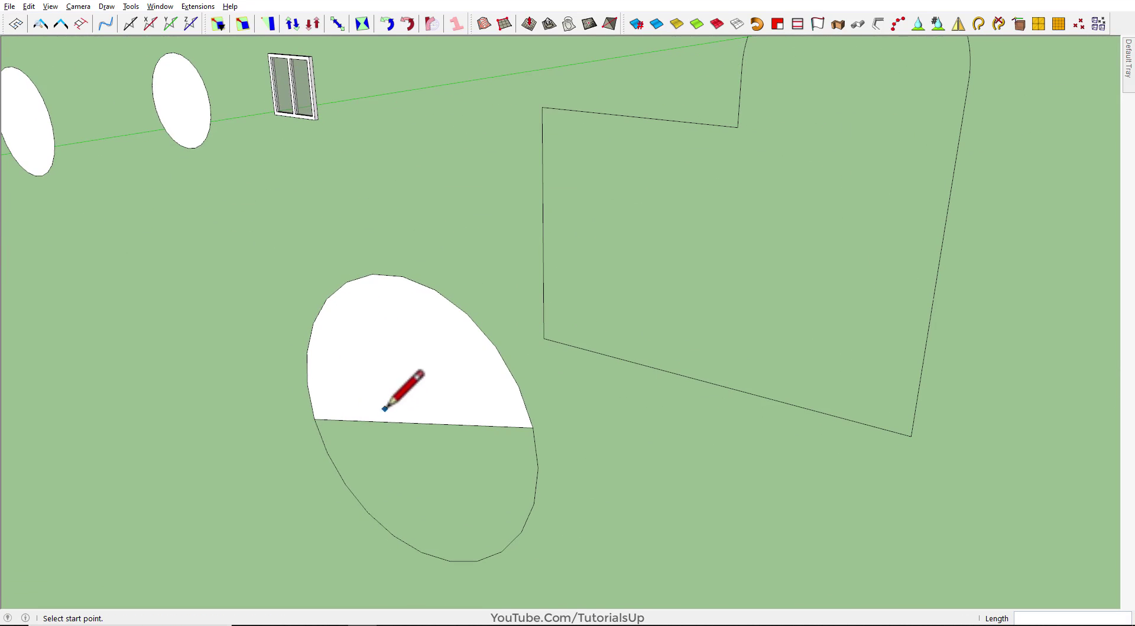
{"action": "key", "text": "e"}
{"action": "left_click", "coordinate": [390, 422]}
{"action": "key", "text": "space"}
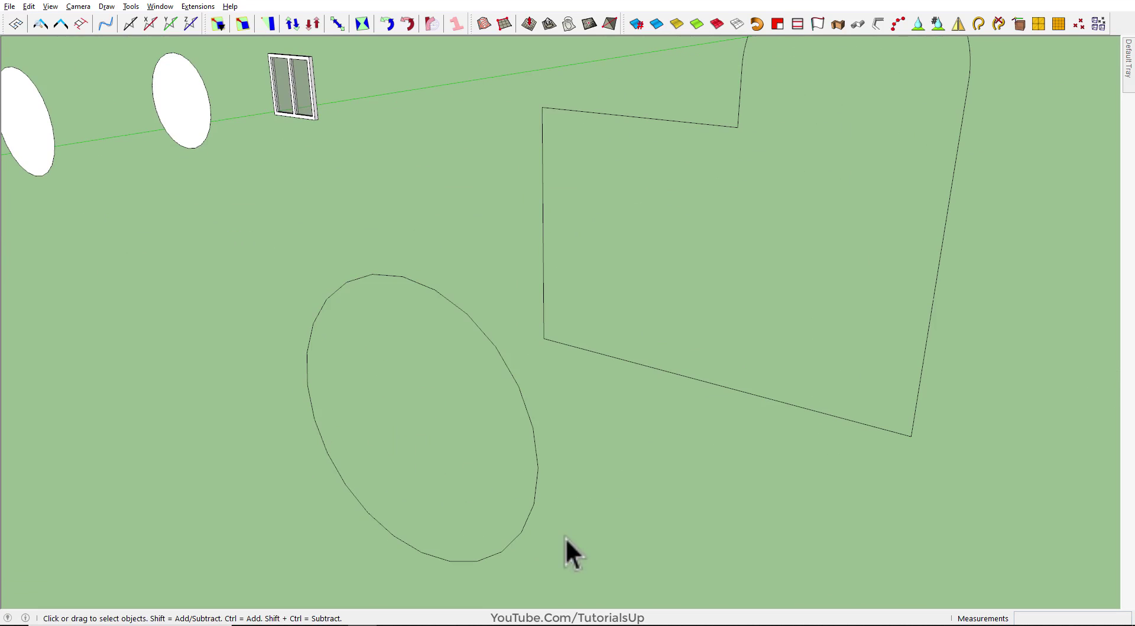
{"action": "middle_click_drag", "start_coordinate": [565, 537], "coordinate": [619, 461]}
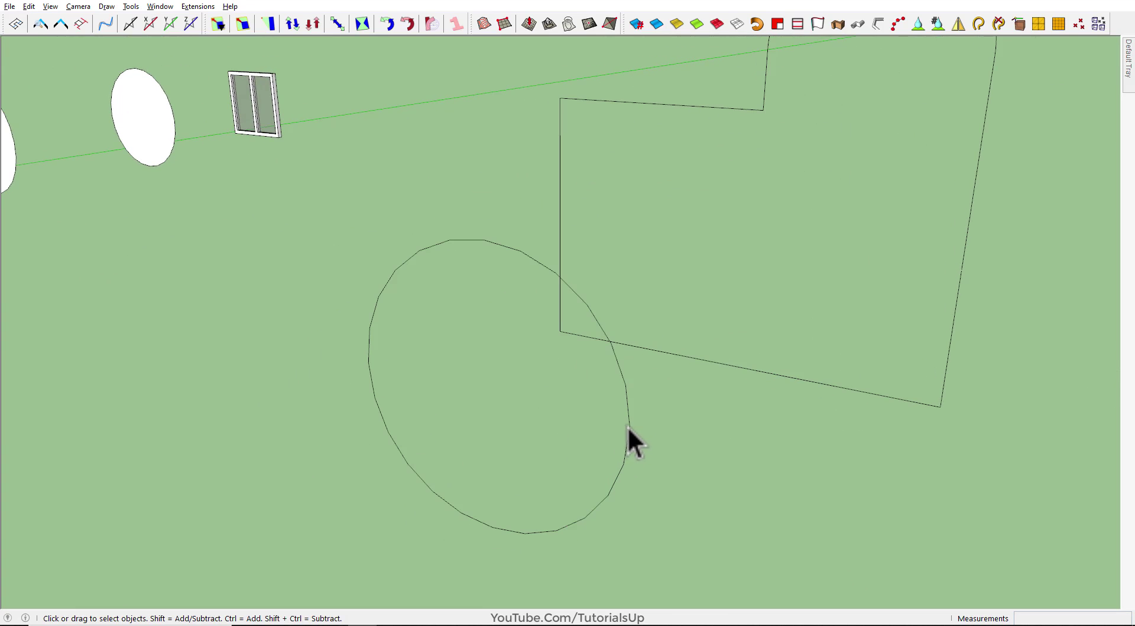
Zoom in closely along the ellipse's edge to locate the tiny break
{"action": "scroll", "coordinate": [628, 427], "scroll_direction": "up", "scroll_amount": 2}
{"action": "scroll", "coordinate": [629, 427], "scroll_direction": "up", "scroll_amount": 2}
{"action": "scroll", "coordinate": [629, 445], "scroll_direction": "up", "scroll_amount": 1}
{"action": "scroll", "coordinate": [629, 447], "scroll_direction": "up", "scroll_amount": 2}
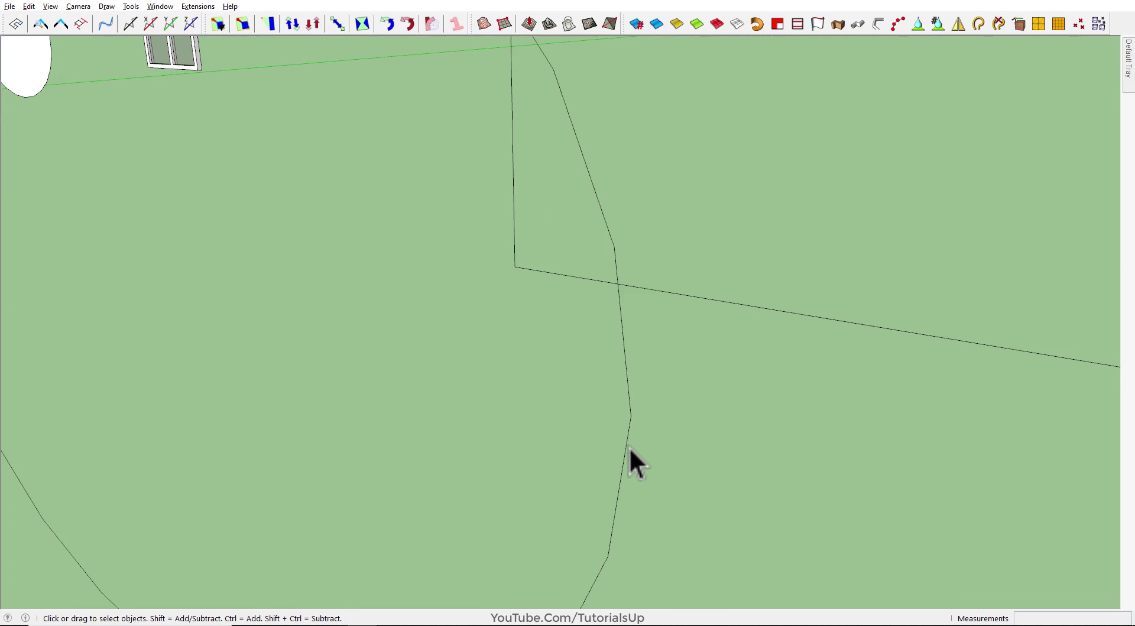
{"action": "scroll", "coordinate": [629, 446], "scroll_direction": "up", "scroll_amount": 1}
{"action": "scroll", "coordinate": [629, 445], "scroll_direction": "up", "scroll_amount": 1}
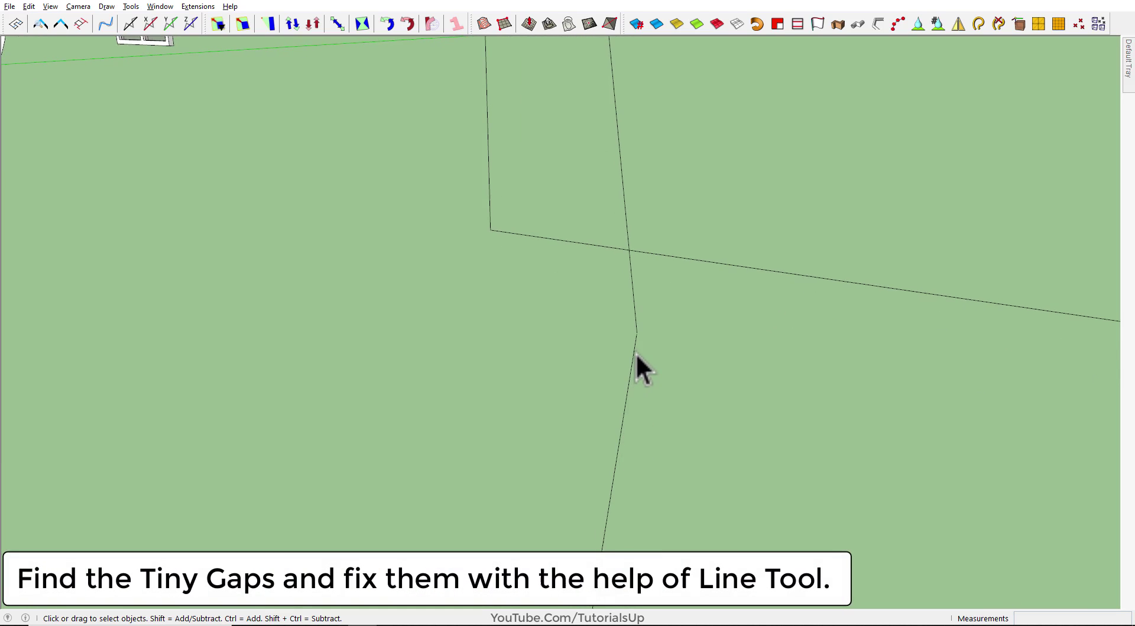
{"action": "scroll", "coordinate": [636, 352], "scroll_direction": "up", "scroll_amount": 1}
{"action": "scroll", "coordinate": [636, 353], "scroll_direction": "down", "scroll_amount": 1}
{"action": "mouse_move", "coordinate": [636, 352]}
{"action": "middle_mouse_down"}
{"action": "mouse_move", "coordinate": [611, 335]}
{"action": "mouse_move", "coordinate": [542, 392]}
{"action": "middle_mouse_up"}
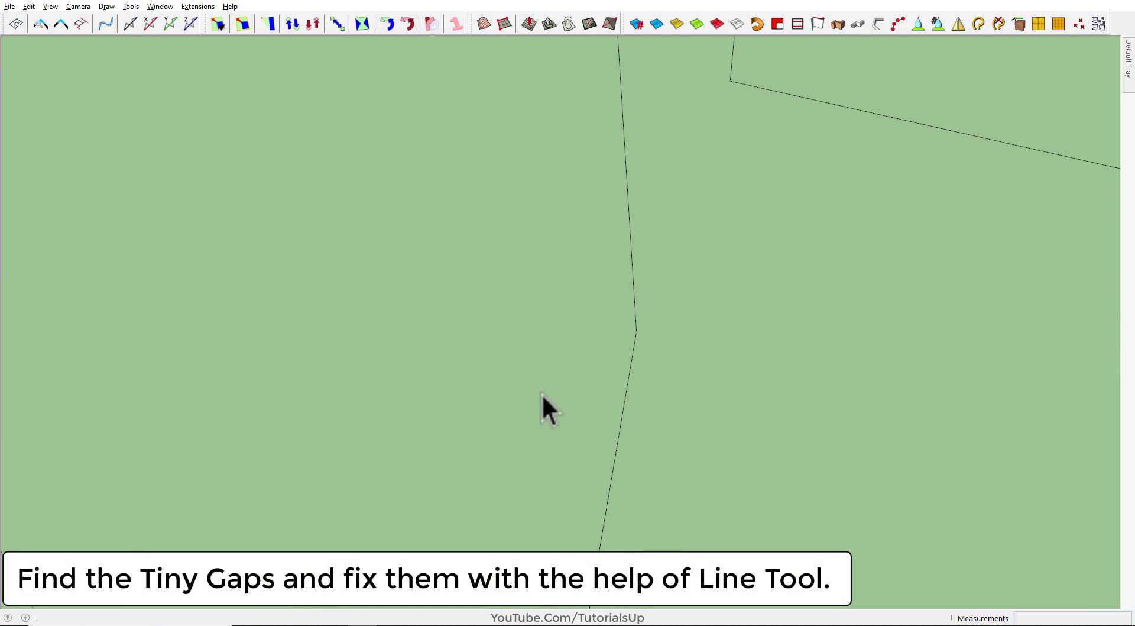
{"action": "scroll", "coordinate": [626, 374], "scroll_direction": "down", "scroll_amount": 1}
{"action": "scroll", "coordinate": [627, 373], "scroll_direction": "down", "scroll_amount": 2}
{"action": "scroll", "coordinate": [584, 368], "scroll_direction": "up", "scroll_amount": 2}
{"action": "scroll", "coordinate": [545, 428], "scroll_direction": "up", "scroll_amount": 2}
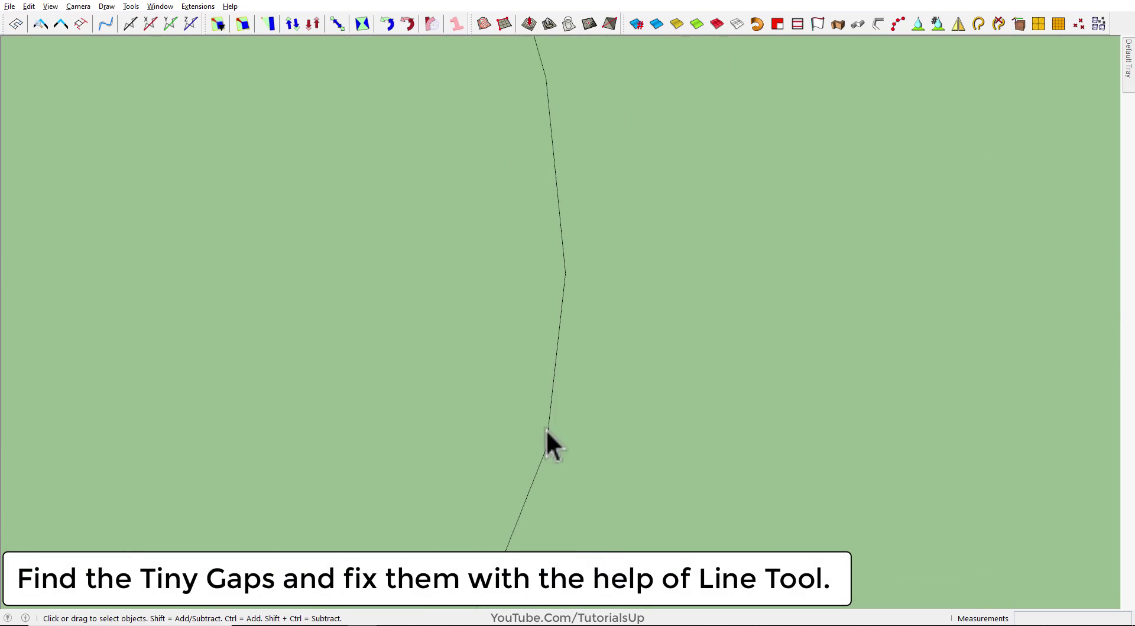
{"action": "scroll", "coordinate": [577, 275], "scroll_direction": "up", "scroll_amount": 1}
{"action": "scroll", "coordinate": [548, 324], "scroll_direction": "up", "scroll_amount": 1}
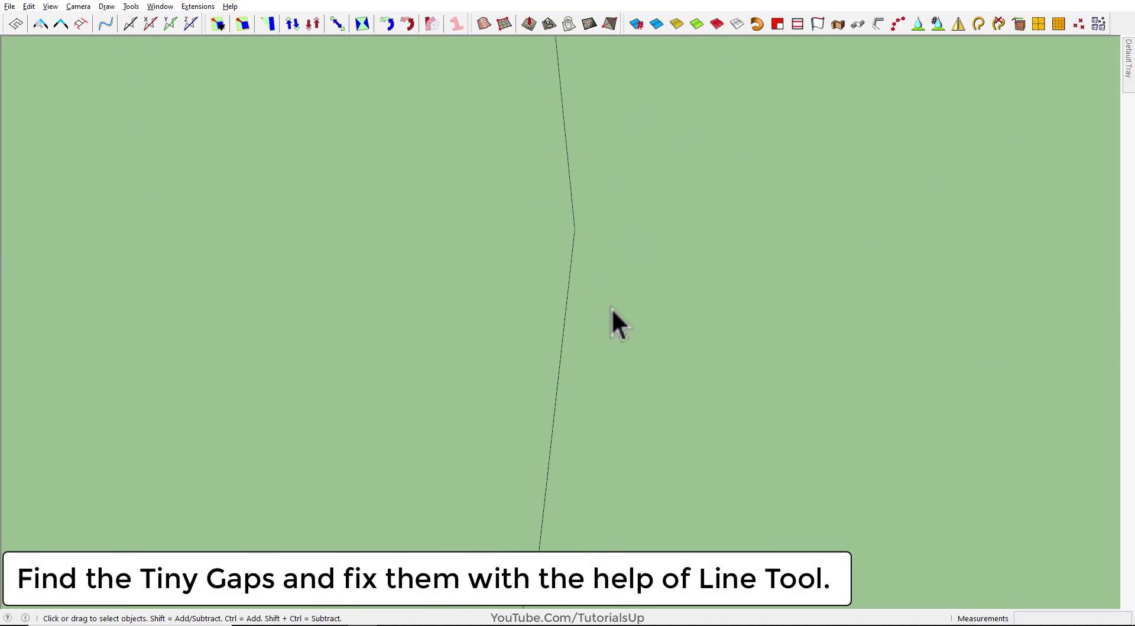
{"action": "mouse_move", "coordinate": [611, 307]}
{"action": "middle_mouse_down"}
{"action": "mouse_move", "coordinate": [565, 526]}
{"action": "mouse_move", "coordinate": [562, 463]}
{"action": "mouse_move", "coordinate": [573, 444]}
{"action": "mouse_move", "coordinate": [544, 492]}
{"action": "mouse_move", "coordinate": [594, 360]}
{"action": "mouse_move", "coordinate": [576, 258]}
{"action": "mouse_move", "coordinate": [576, 321]}
{"action": "middle_mouse_up"}
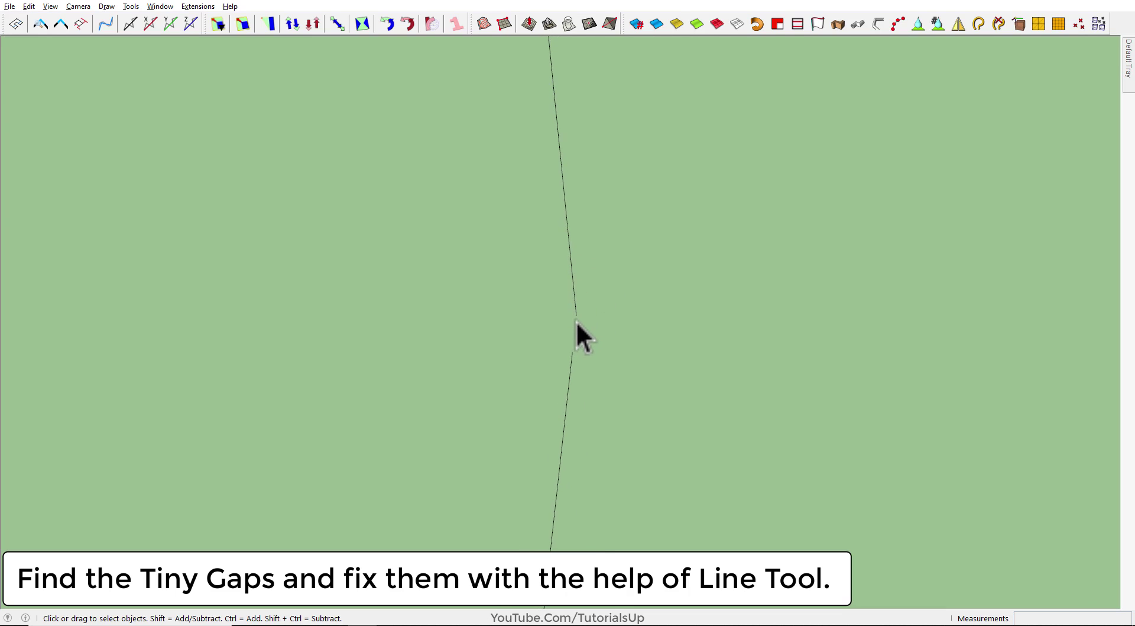
{"action": "scroll", "coordinate": [576, 321], "scroll_direction": "up", "scroll_amount": 1}
{"action": "scroll", "coordinate": [585, 473], "scroll_direction": "up", "scroll_amount": 1}
{"action": "scroll", "coordinate": [574, 442], "scroll_direction": "up", "scroll_amount": 1}
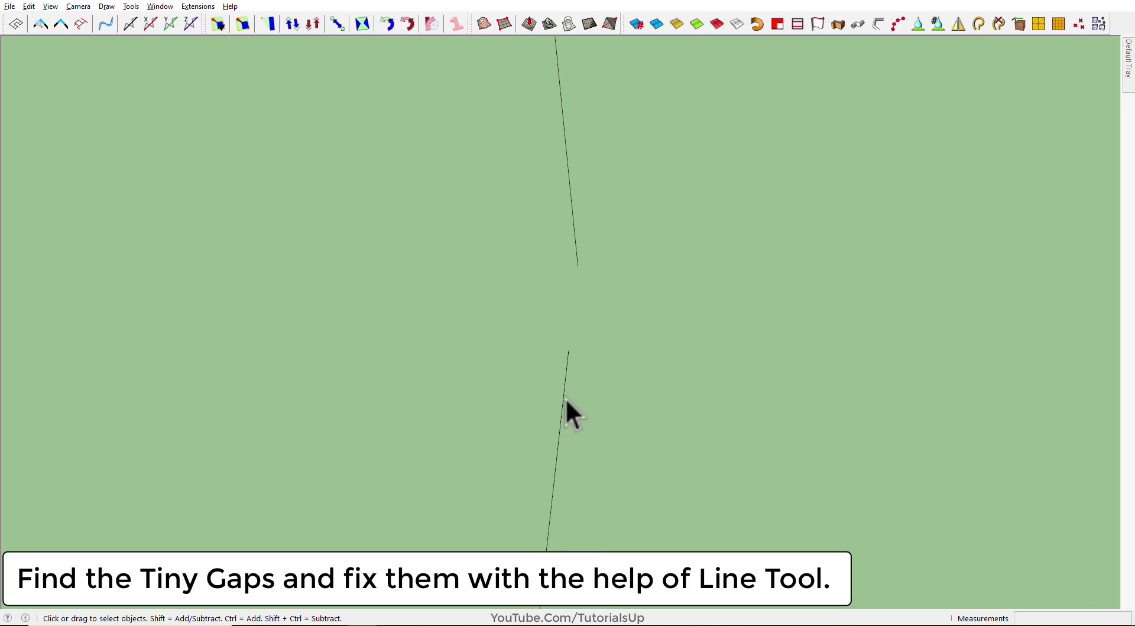
Bridge the break with a short line between its two endpoints and confirm the ellipse now has a face
{"action": "key", "text": "l"}
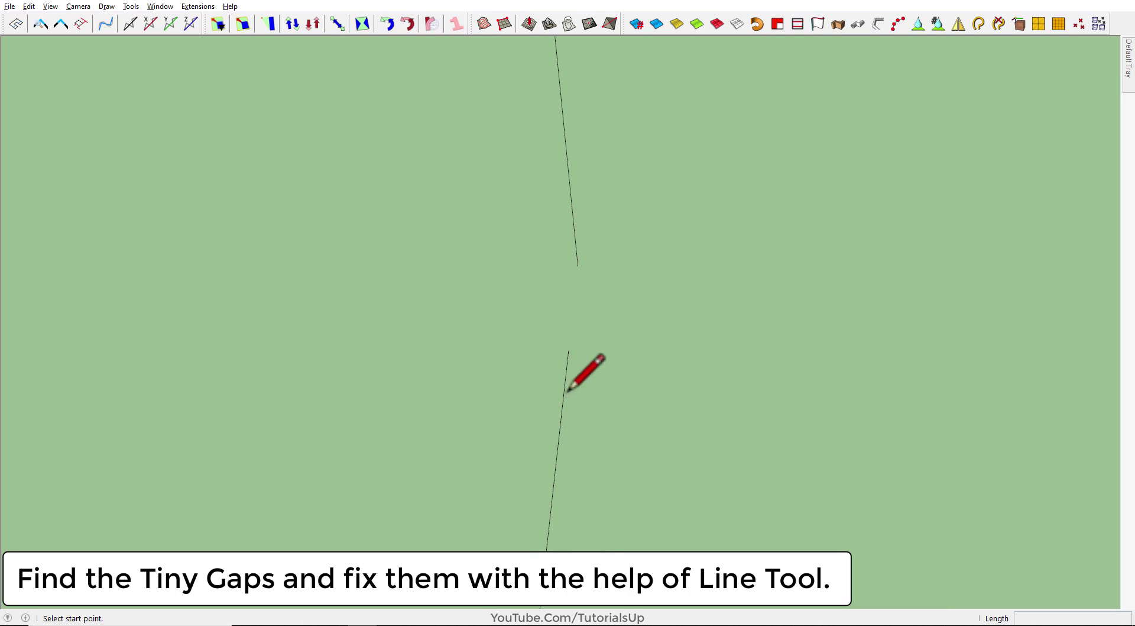
{"action": "left_click", "coordinate": [568, 350]}
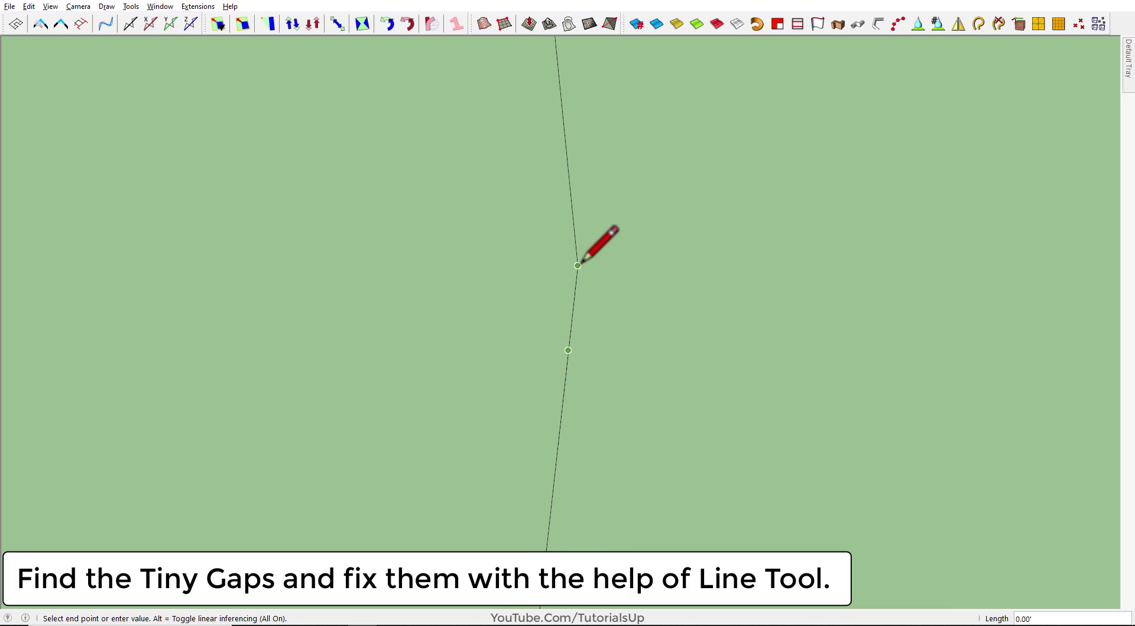
{"action": "left_click", "coordinate": [577, 265]}
{"action": "key", "text": "space"}
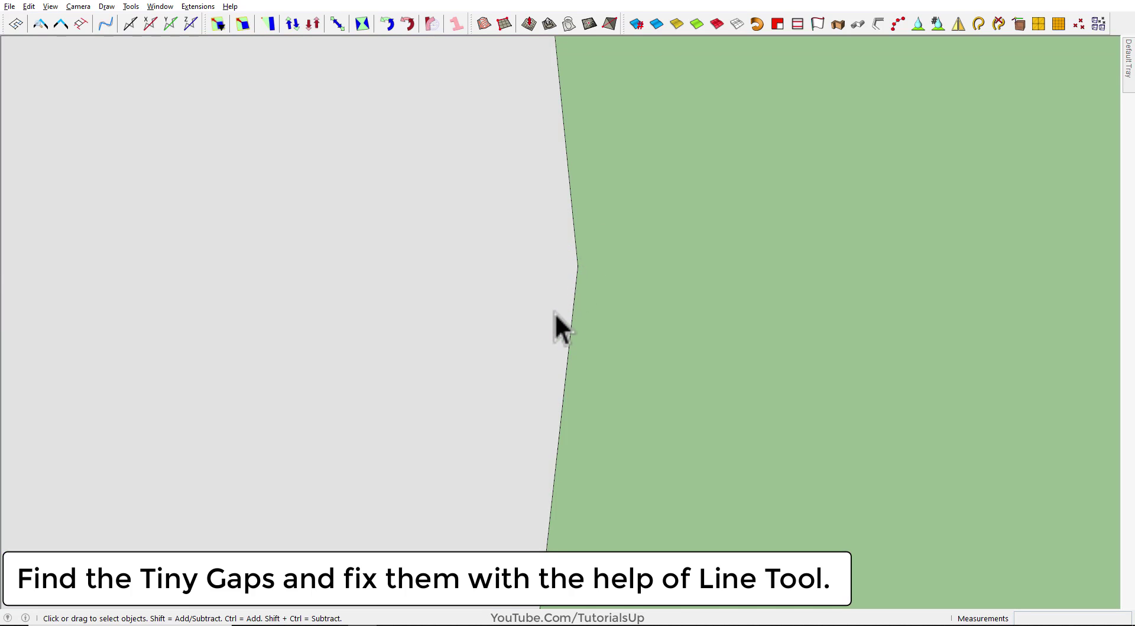
{"action": "mouse_move", "coordinate": [557, 320]}
{"action": "middle_mouse_down"}
{"action": "mouse_move", "coordinate": [510, 437]}
{"action": "mouse_move", "coordinate": [679, 374]}
{"action": "mouse_move", "coordinate": [580, 388]}
{"action": "middle_mouse_up"}
{"action": "scroll", "coordinate": [720, 414], "scroll_direction": "down", "scroll_amount": 5}
{"action": "scroll", "coordinate": [570, 426], "scroll_direction": "down", "scroll_amount": 1}
{"action": "left_click", "coordinate": [566, 400]}
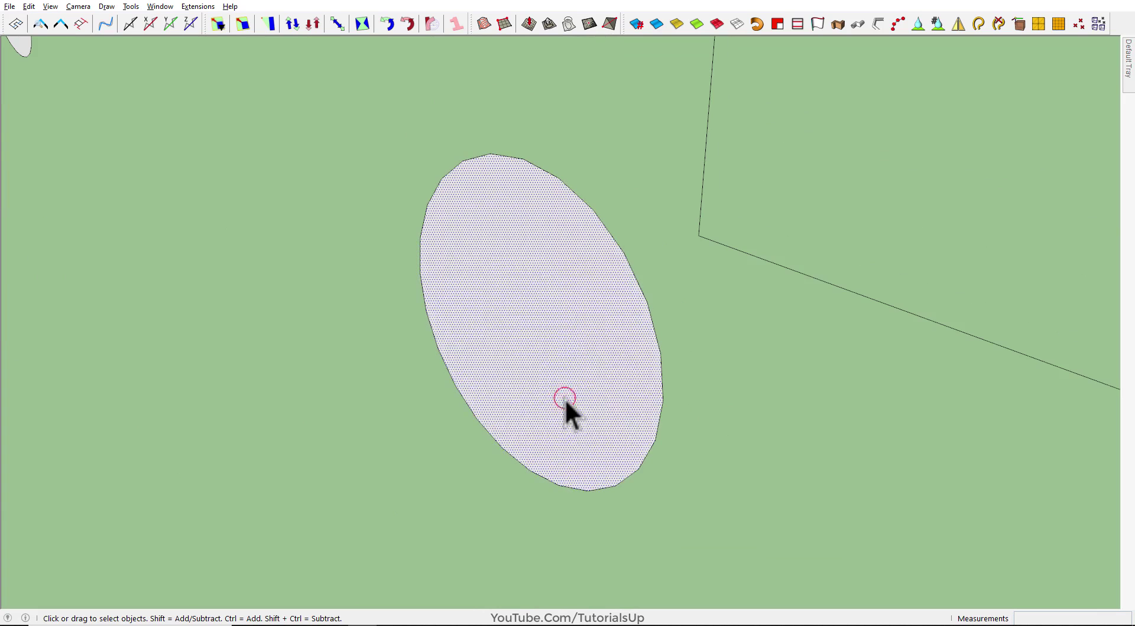
{"action": "scroll", "coordinate": [509, 450], "scroll_direction": "down", "scroll_amount": 3}
{"action": "left_click", "coordinate": [581, 504]}
{"action": "scroll", "coordinate": [875, 219], "scroll_direction": "up", "scroll_amount": 3}
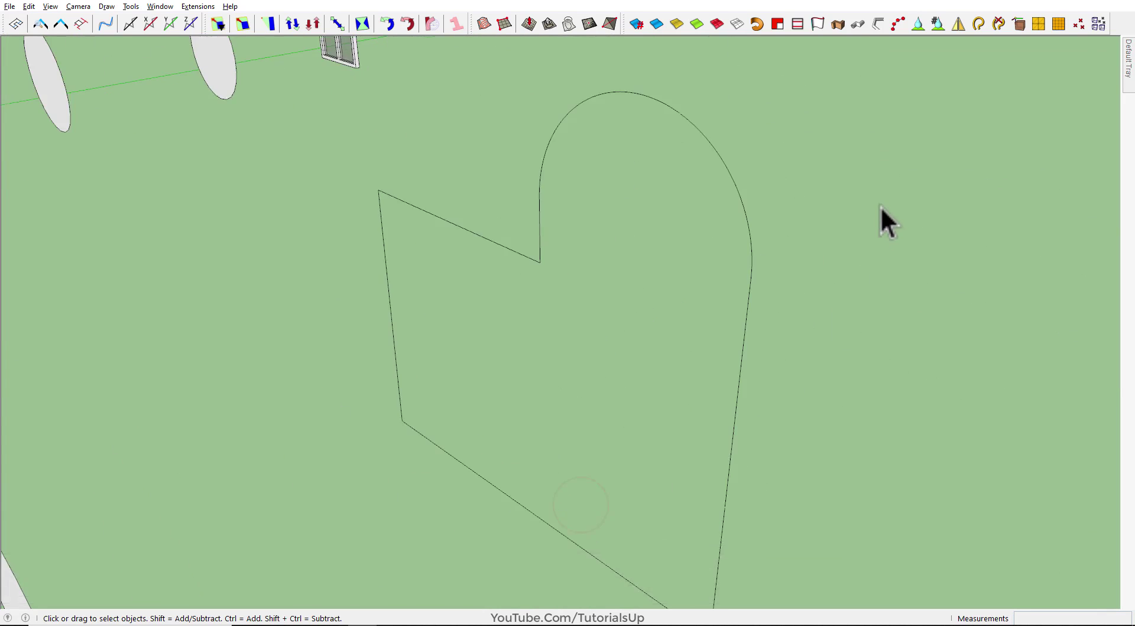
{"action": "scroll", "coordinate": [778, 300], "scroll_direction": "down", "scroll_amount": 1}
{"action": "scroll", "coordinate": [683, 371], "scroll_direction": "up", "scroll_amount": 1}
Draw a test line across the heart outline and zoom around it looking for gaps
{"action": "key", "text": "l"}
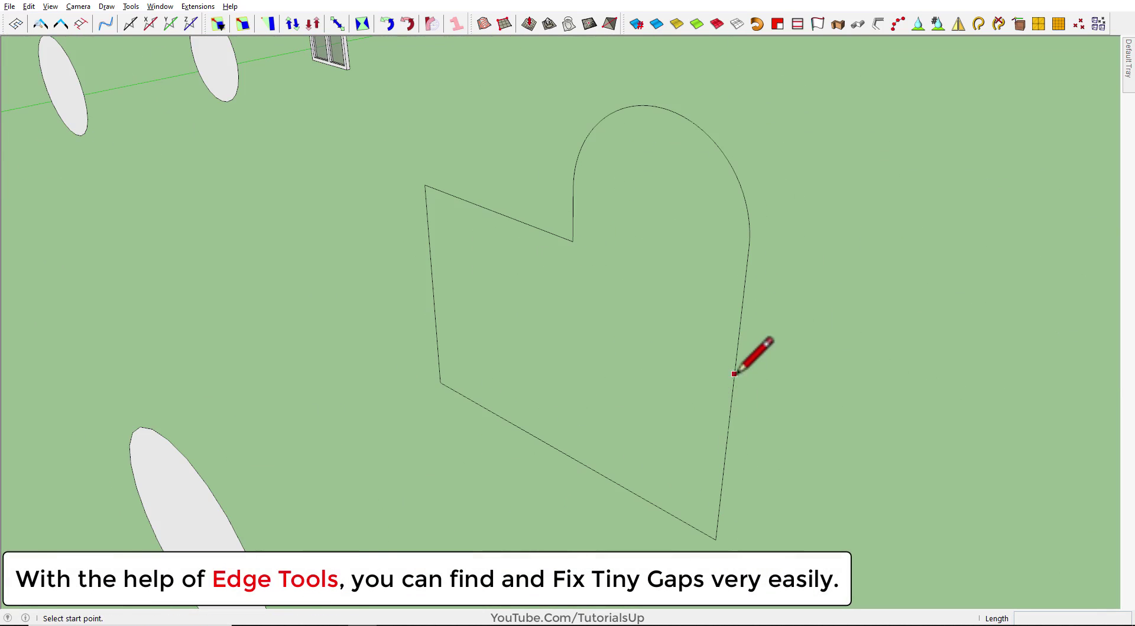
{"action": "left_click", "coordinate": [731, 402]}
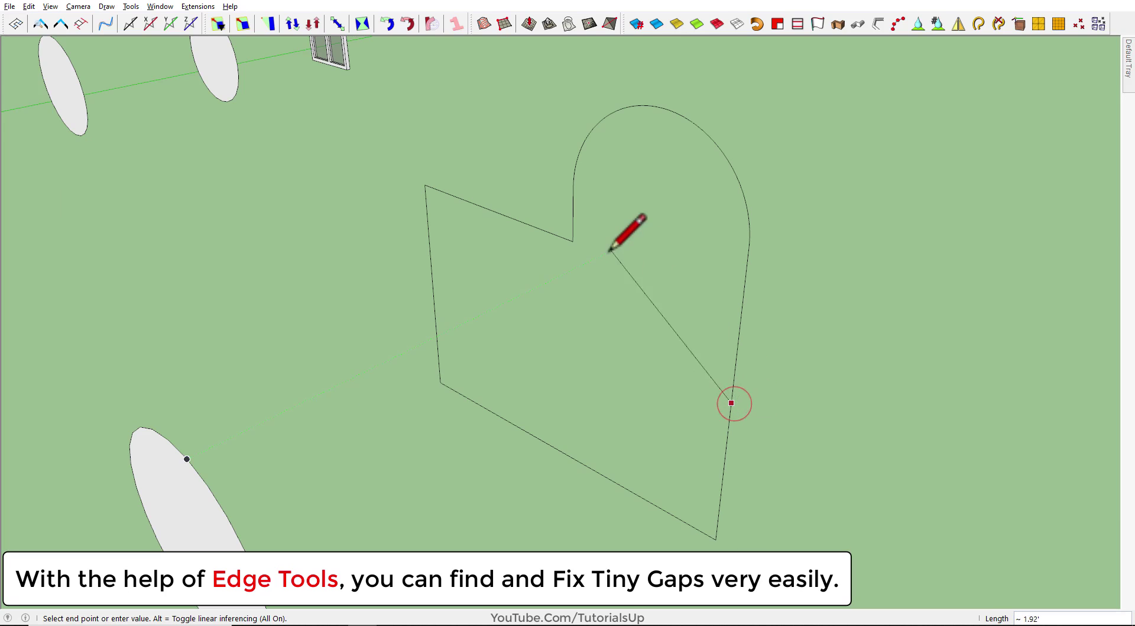
{"action": "left_click", "coordinate": [574, 241]}
{"action": "key", "text": "space"}
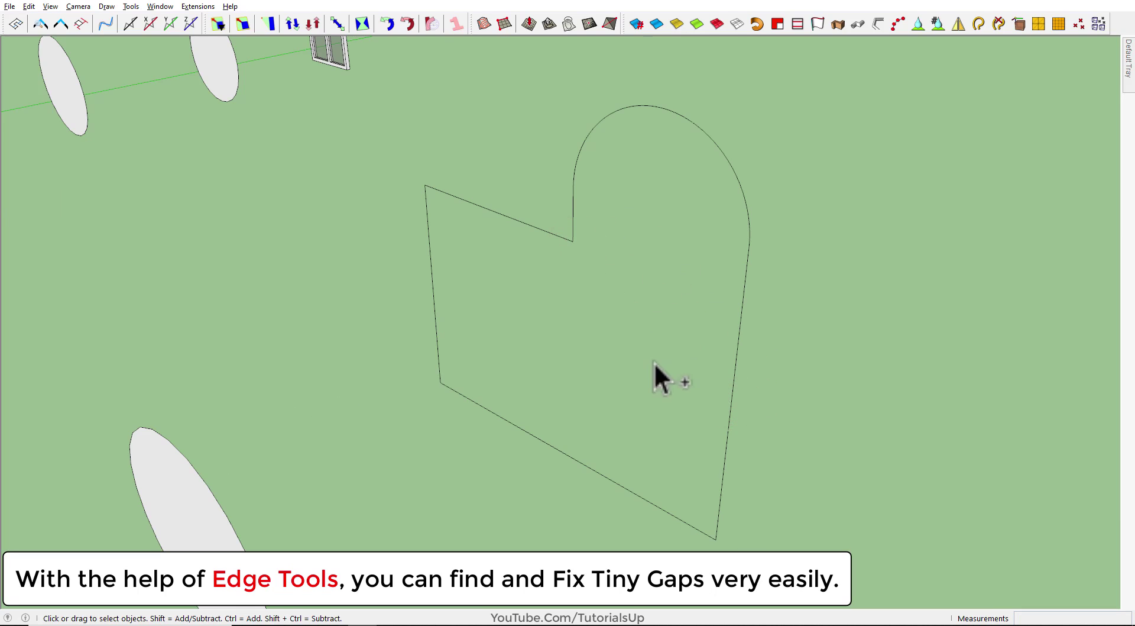
{"action": "scroll", "coordinate": [494, 385], "scroll_direction": "down", "scroll_amount": 2}
{"action": "scroll", "coordinate": [684, 398], "scroll_direction": "up", "scroll_amount": 3}
{"action": "scroll", "coordinate": [601, 469], "scroll_direction": "up", "scroll_amount": 3}
{"action": "scroll", "coordinate": [604, 517], "scroll_direction": "up", "scroll_amount": 3}
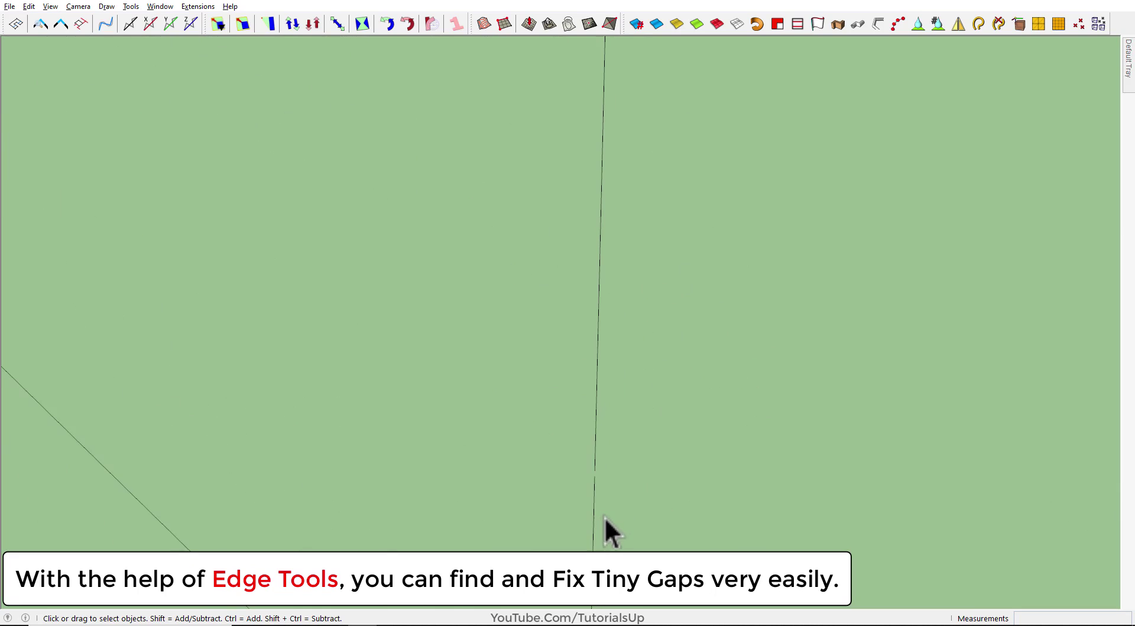
{"action": "scroll", "coordinate": [604, 516], "scroll_direction": "down", "scroll_amount": 1}
{"action": "scroll", "coordinate": [595, 481], "scroll_direction": "down", "scroll_amount": 2}
{"action": "scroll", "coordinate": [601, 540], "scroll_direction": "down", "scroll_amount": 3}
{"action": "scroll", "coordinate": [557, 310], "scroll_direction": "up", "scroll_amount": 1}
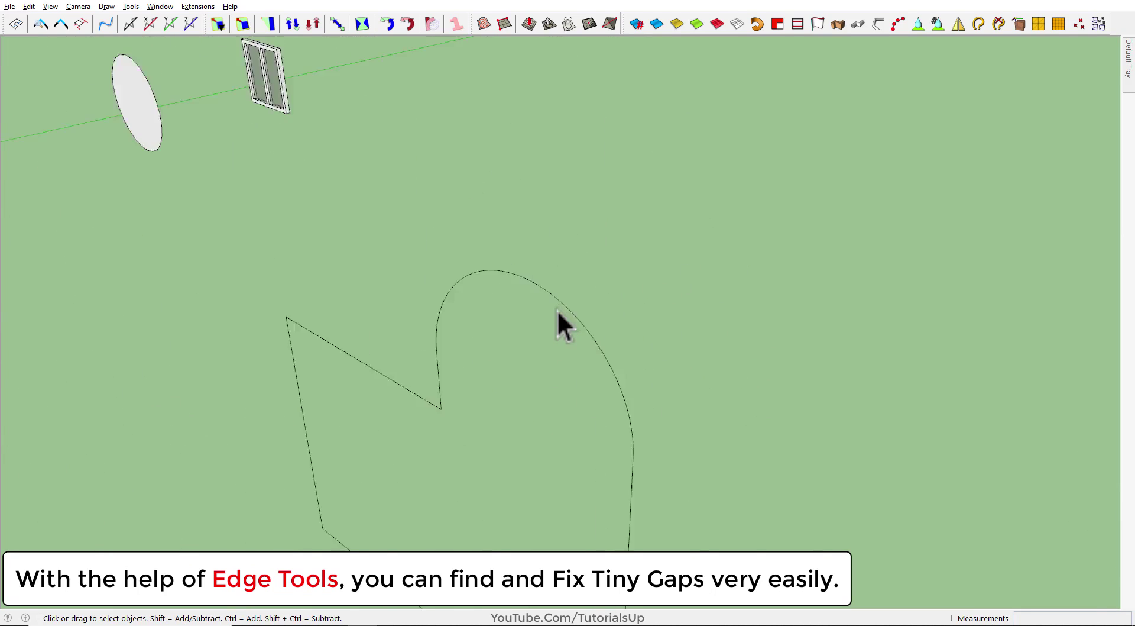
{"action": "scroll", "coordinate": [557, 310], "scroll_direction": "up", "scroll_amount": 1}
{"action": "scroll", "coordinate": [568, 294], "scroll_direction": "down", "scroll_amount": 3}
{"action": "scroll", "coordinate": [608, 205], "scroll_direction": "down", "scroll_amount": 2}
{"action": "scroll", "coordinate": [599, 235], "scroll_direction": "up", "scroll_amount": 1}
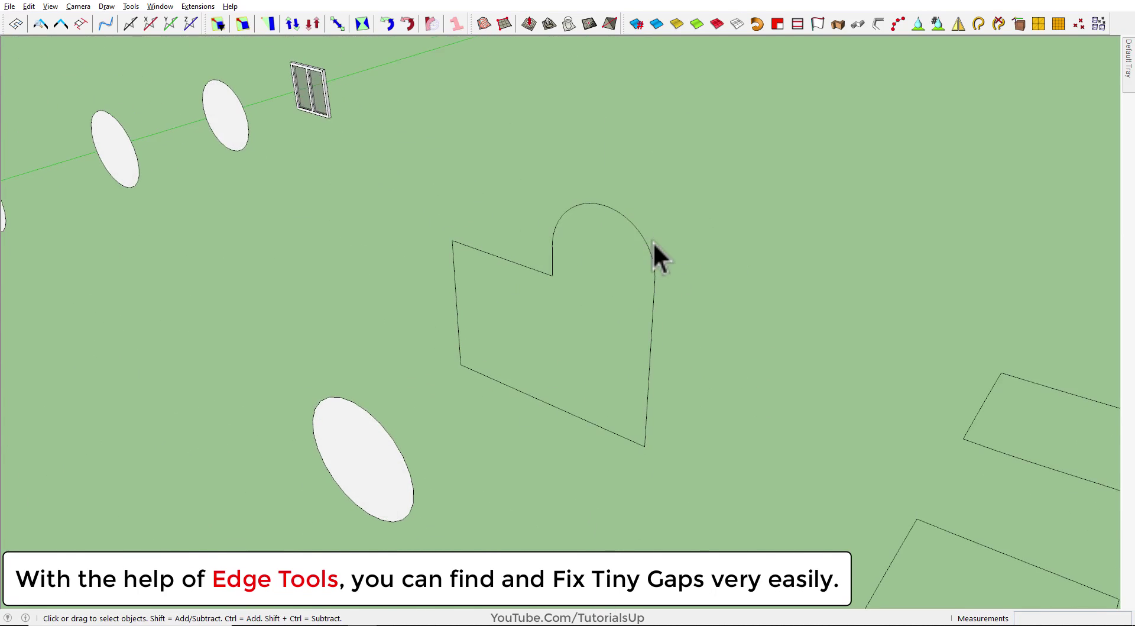
{"action": "scroll", "coordinate": [652, 241], "scroll_direction": "up", "scroll_amount": 2}
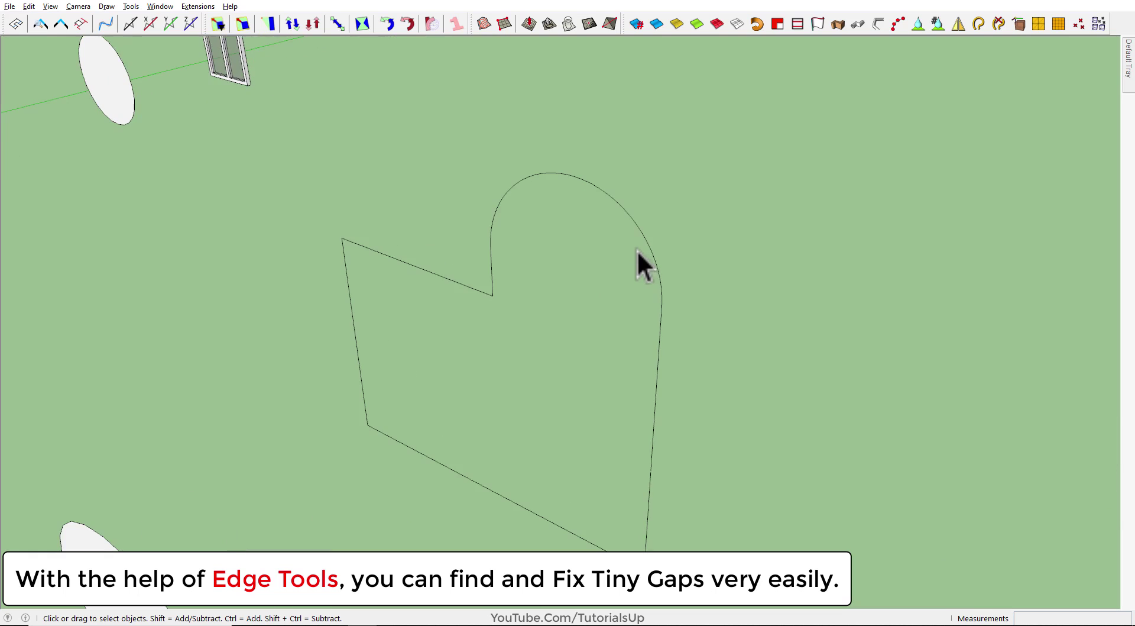
Close the open edge ends of the arched outline with Edge Tools
{"action": "left_click", "coordinate": [41, 26]}
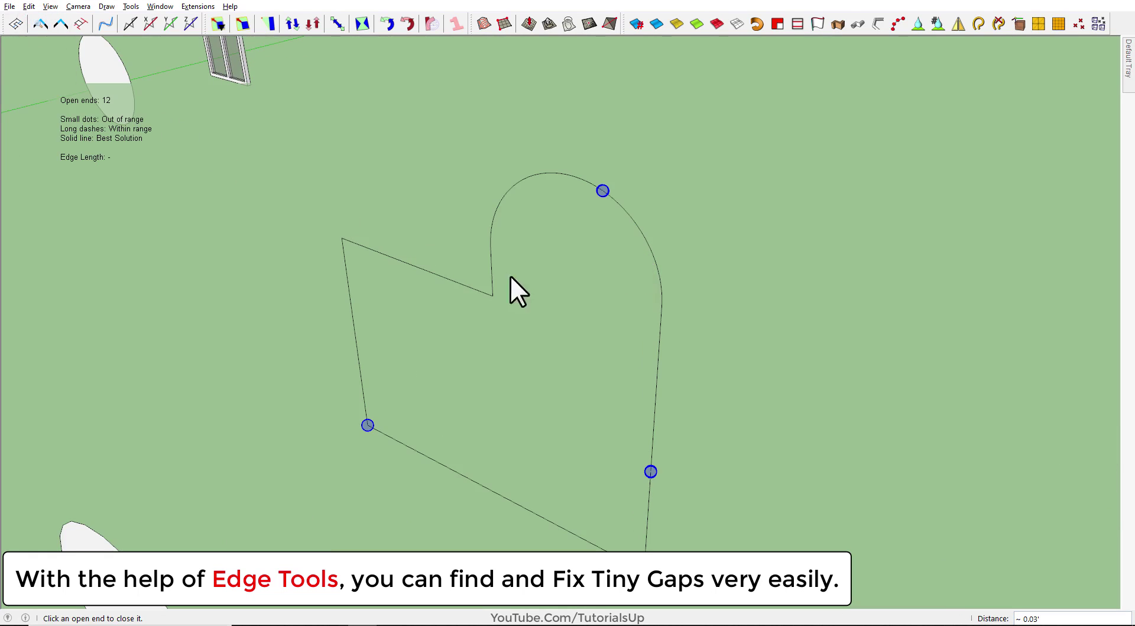
{"action": "scroll", "coordinate": [496, 331], "scroll_direction": "up", "scroll_amount": 1}
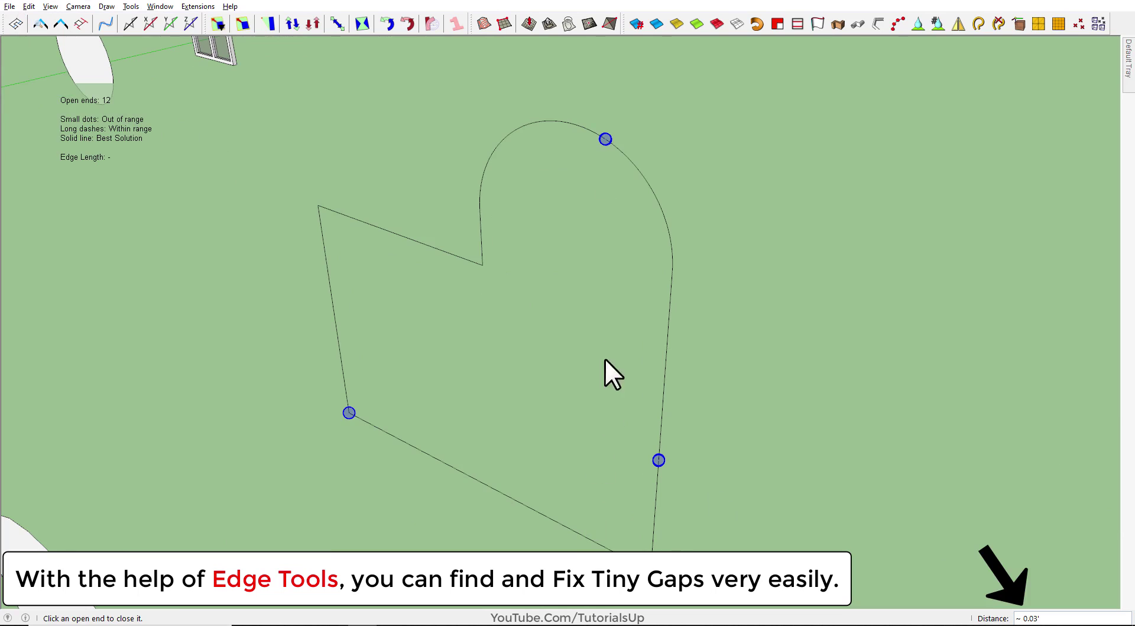
{"action": "scroll", "coordinate": [656, 467], "scroll_direction": "up", "scroll_amount": 3}
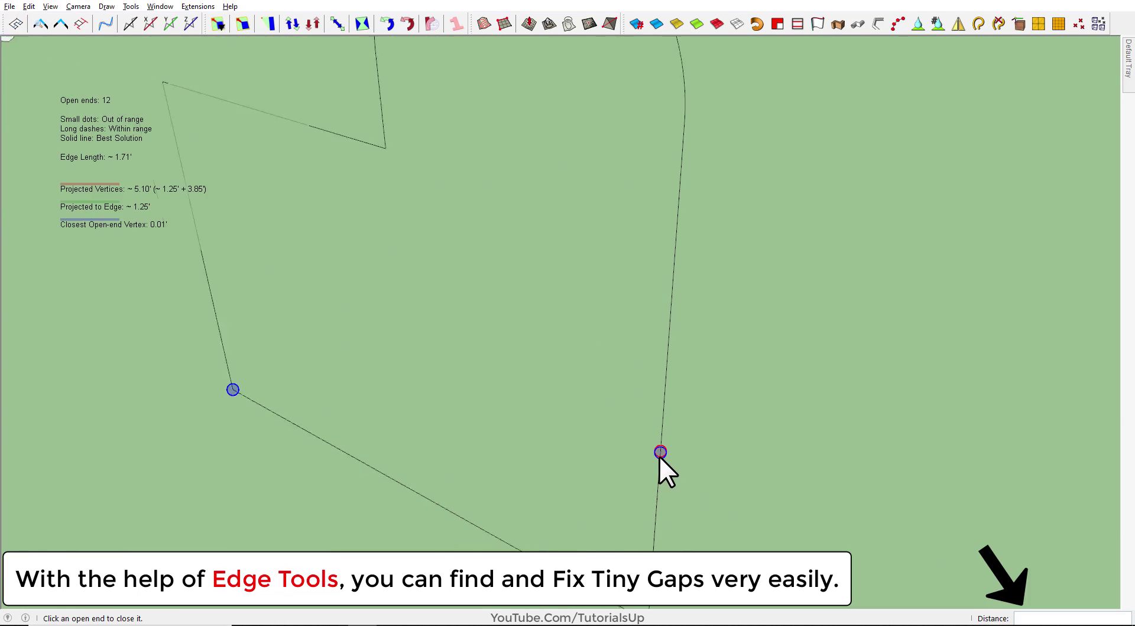
{"action": "scroll", "coordinate": [659, 459], "scroll_direction": "up", "scroll_amount": 2}
{"action": "scroll", "coordinate": [659, 464], "scroll_direction": "up", "scroll_amount": 1}
{"action": "scroll", "coordinate": [660, 466], "scroll_direction": "up", "scroll_amount": 3}
{"action": "scroll", "coordinate": [660, 465], "scroll_direction": "up", "scroll_amount": 2}
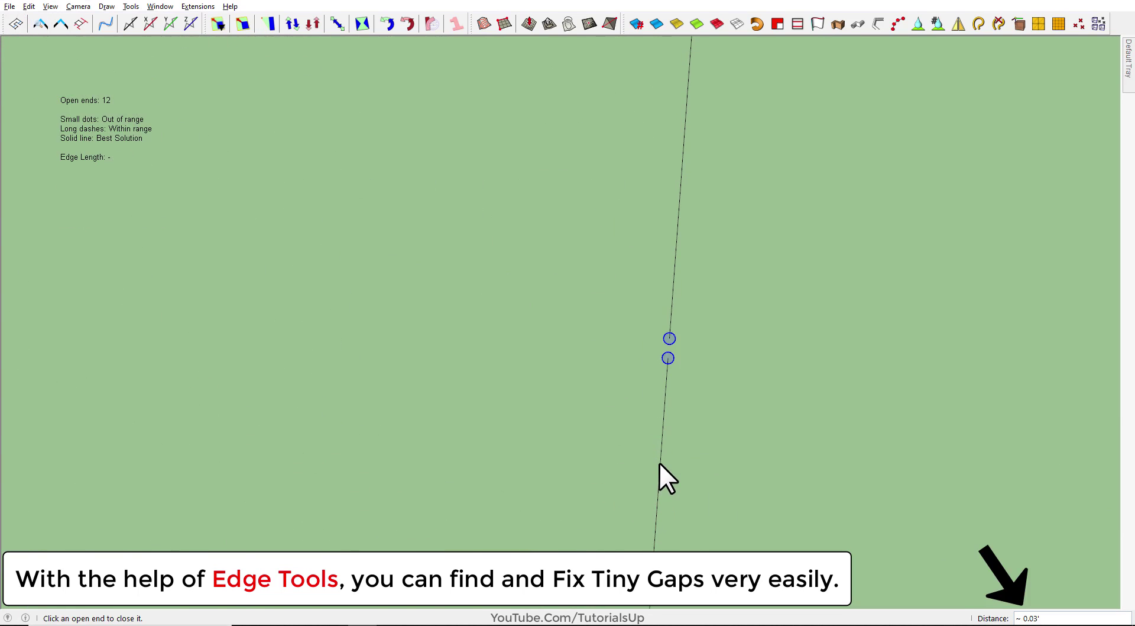
{"action": "scroll", "coordinate": [660, 464], "scroll_direction": "up", "scroll_amount": 2}
{"action": "scroll", "coordinate": [715, 347], "scroll_direction": "up", "scroll_amount": 1}
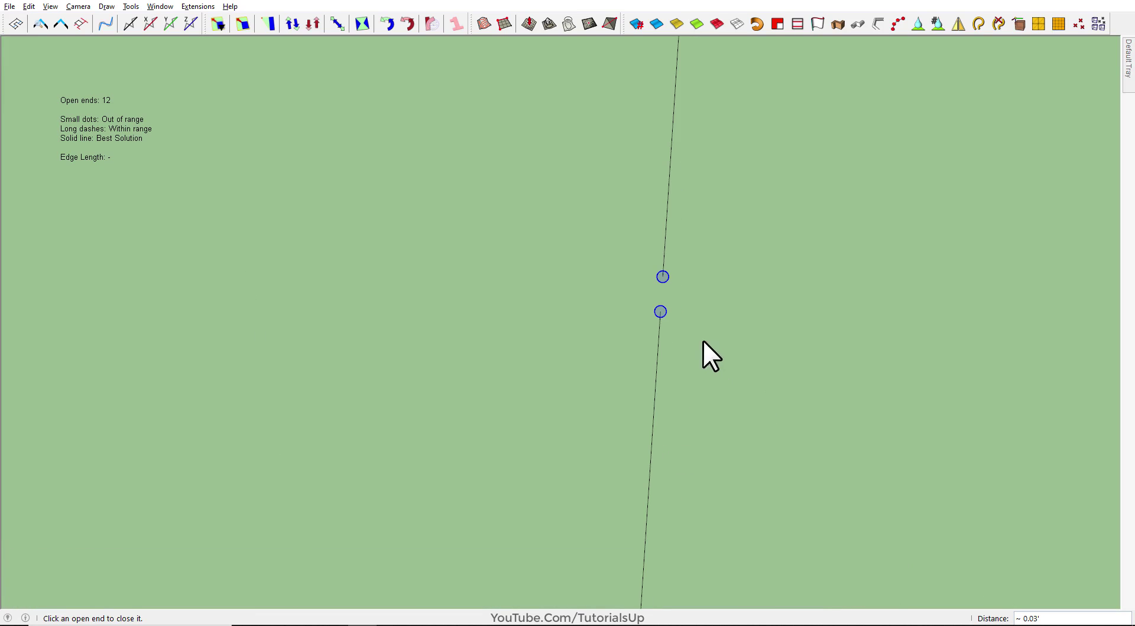
{"action": "left_click", "coordinate": [664, 278]}
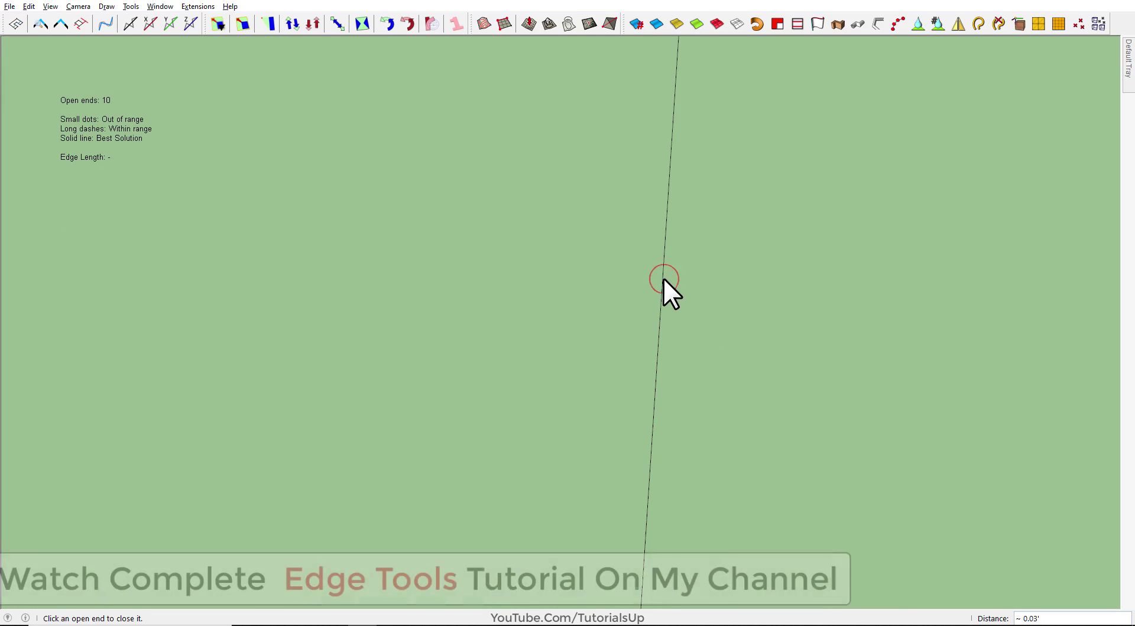
{"action": "scroll", "coordinate": [692, 461], "scroll_direction": "down", "scroll_amount": 2}
{"action": "scroll", "coordinate": [571, 497], "scroll_direction": "down", "scroll_amount": 2}
{"action": "scroll", "coordinate": [603, 355], "scroll_direction": "down", "scroll_amount": 1}
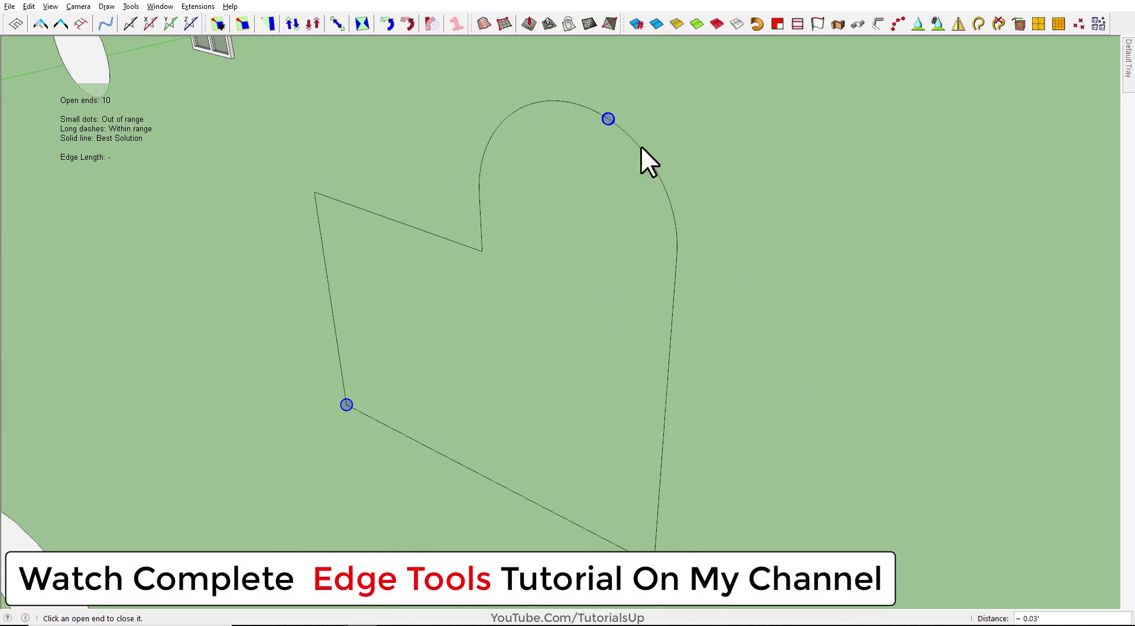
{"action": "left_click", "coordinate": [609, 120]}
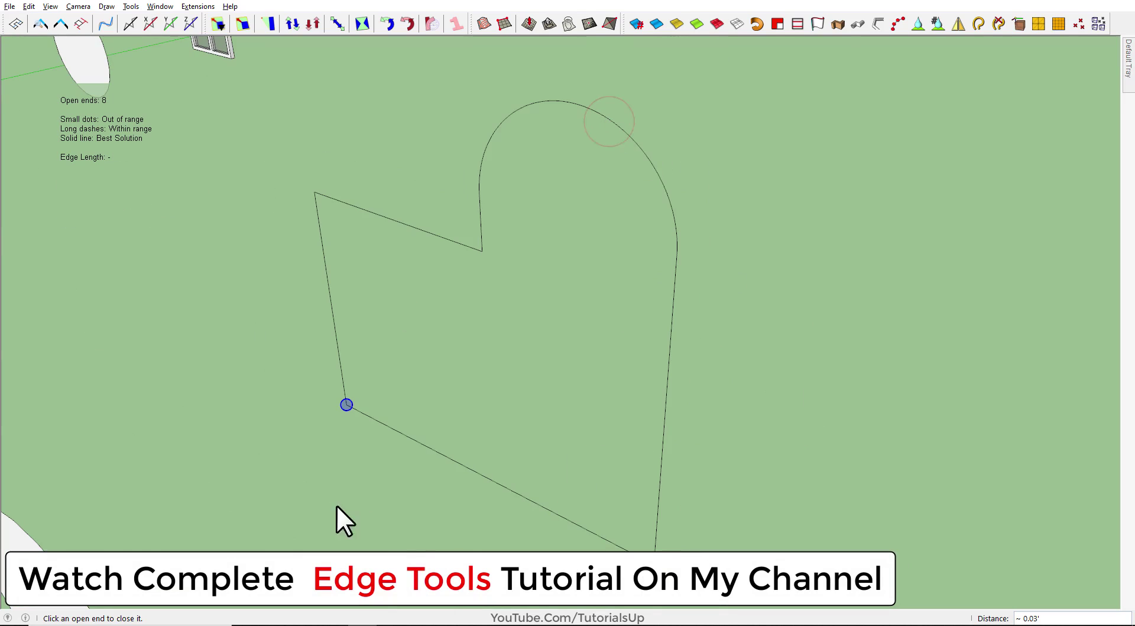
{"action": "left_click", "coordinate": [348, 406]}
{"action": "left_click", "coordinate": [582, 430]}
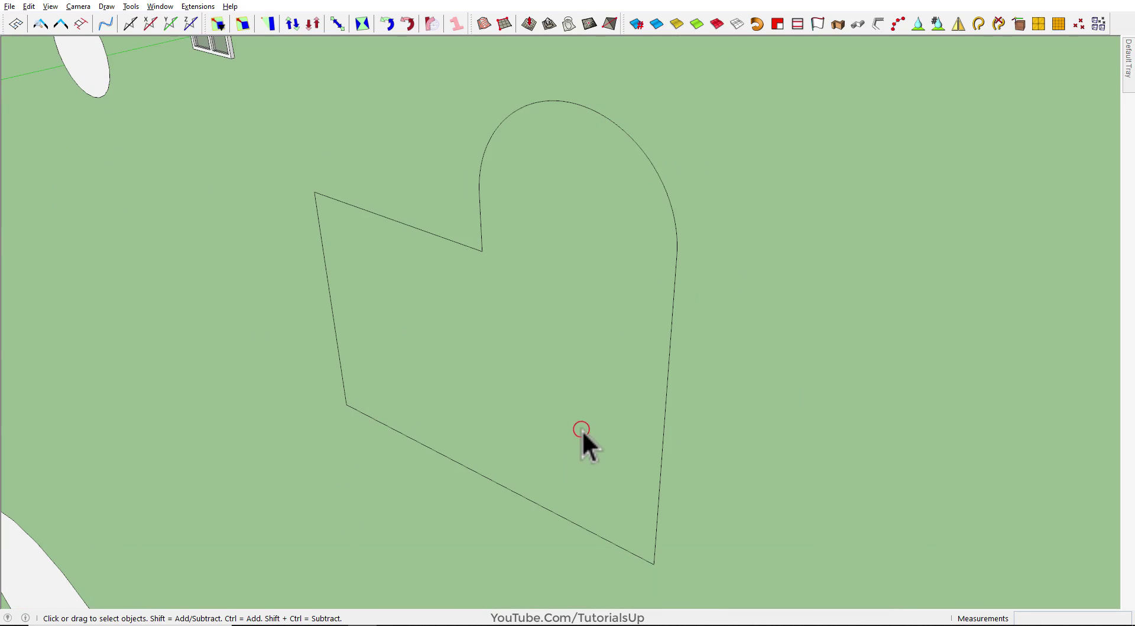
Draw a line from the notch endpoint to the bottom corner, erase the diagonal, and test-extrude the merged face
{"action": "key", "text": "l"}
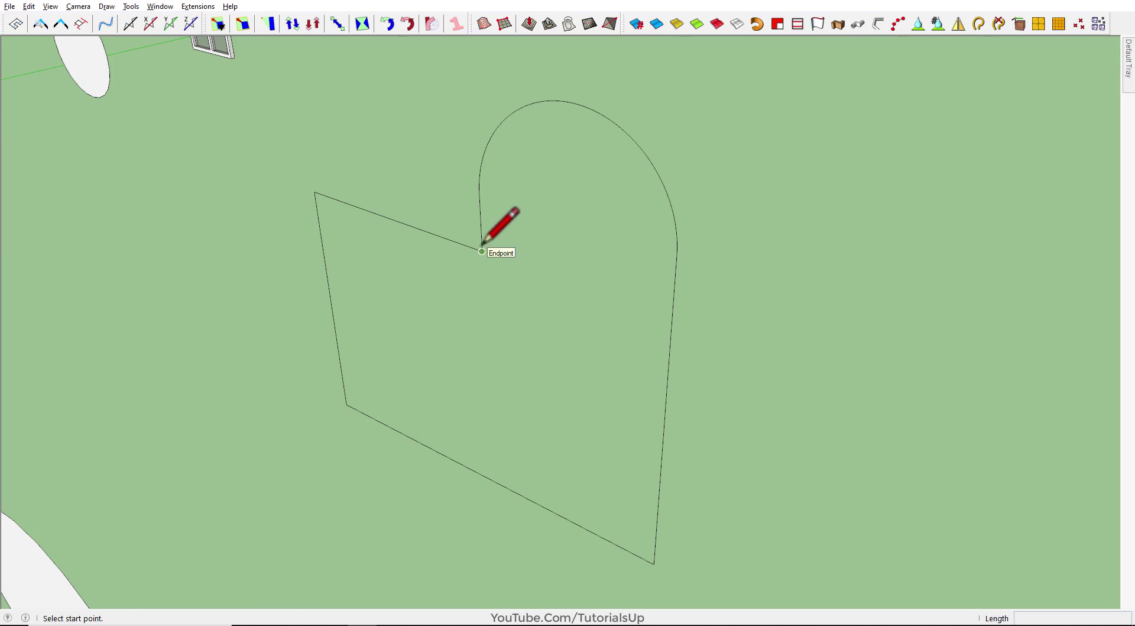
{"action": "left_click", "coordinate": [482, 252]}
{"action": "left_click", "coordinate": [654, 562]}
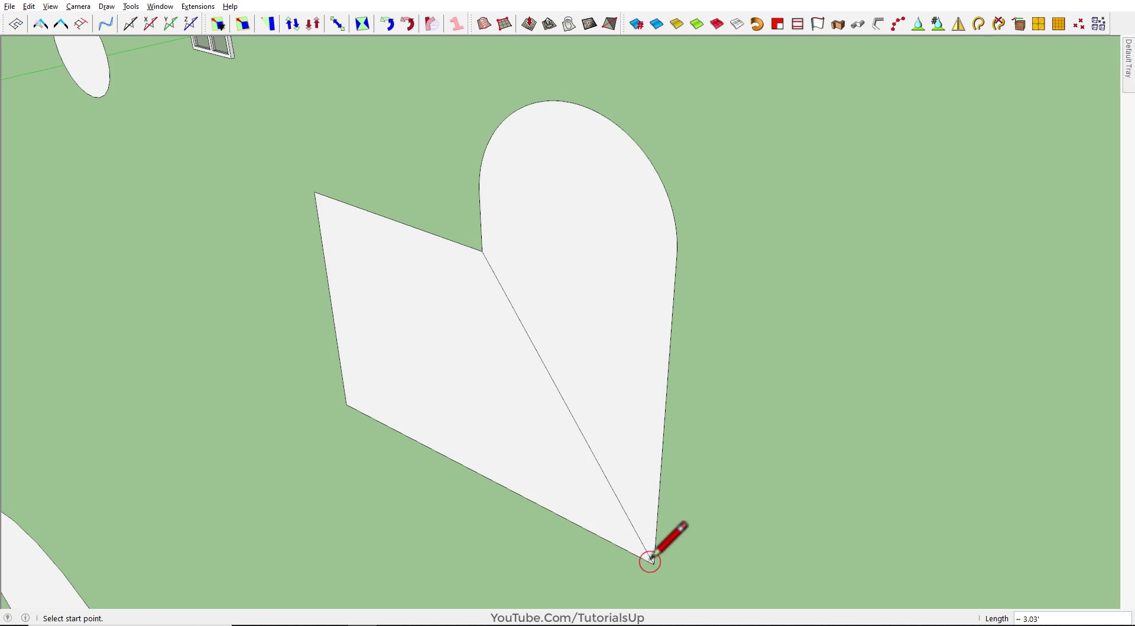
{"action": "key", "text": "e"}
{"action": "left_click", "coordinate": [607, 478]}
{"action": "mouse_move", "coordinate": [621, 473]}
{"action": "middle_mouse_down"}
{"action": "mouse_move", "coordinate": [632, 408]}
{"action": "mouse_move", "coordinate": [649, 431]}
{"action": "mouse_move", "coordinate": [579, 375]}
{"action": "middle_mouse_up"}
{"action": "key", "text": "p"}
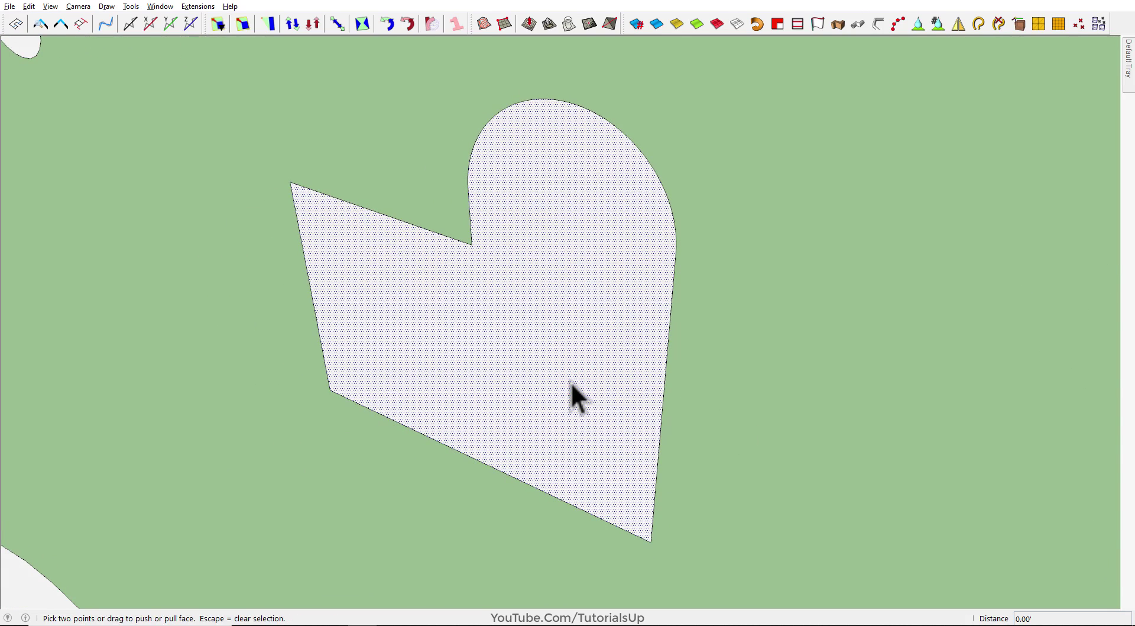
{"action": "left_click", "coordinate": [570, 381]}
{"action": "key", "text": "Escape"}
{"action": "key", "text": "space"}
Redraw the parallelogram's left edge and a diagonal across it with the Line tool
{"action": "scroll", "coordinate": [387, 227], "scroll_direction": "down", "scroll_amount": 3}
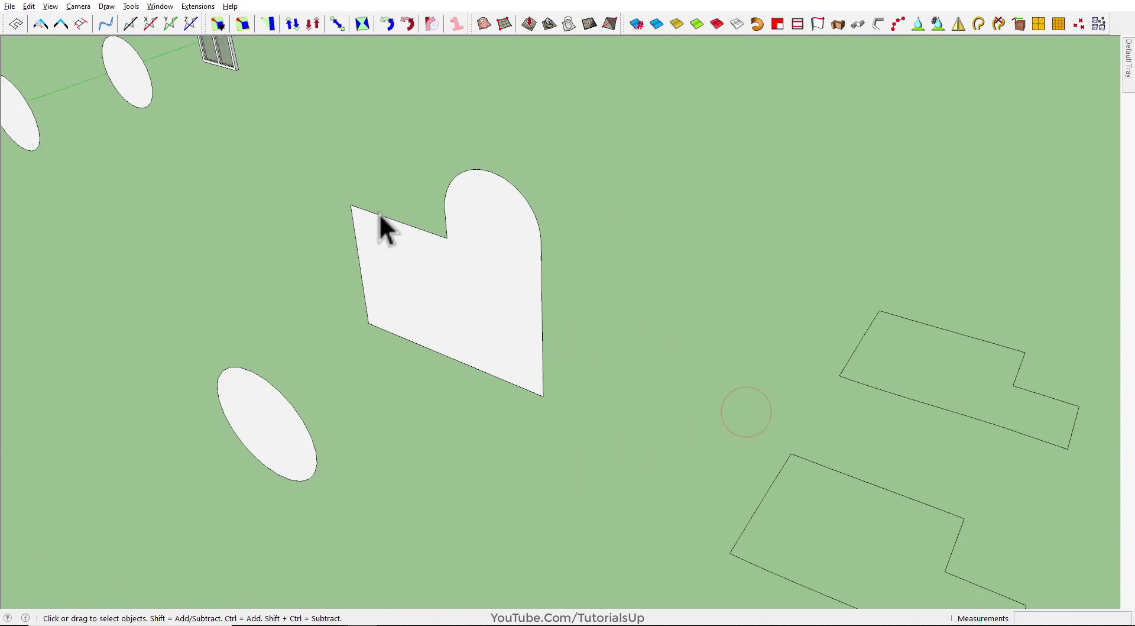
{"action": "scroll", "coordinate": [387, 227], "scroll_direction": "down", "scroll_amount": 3}
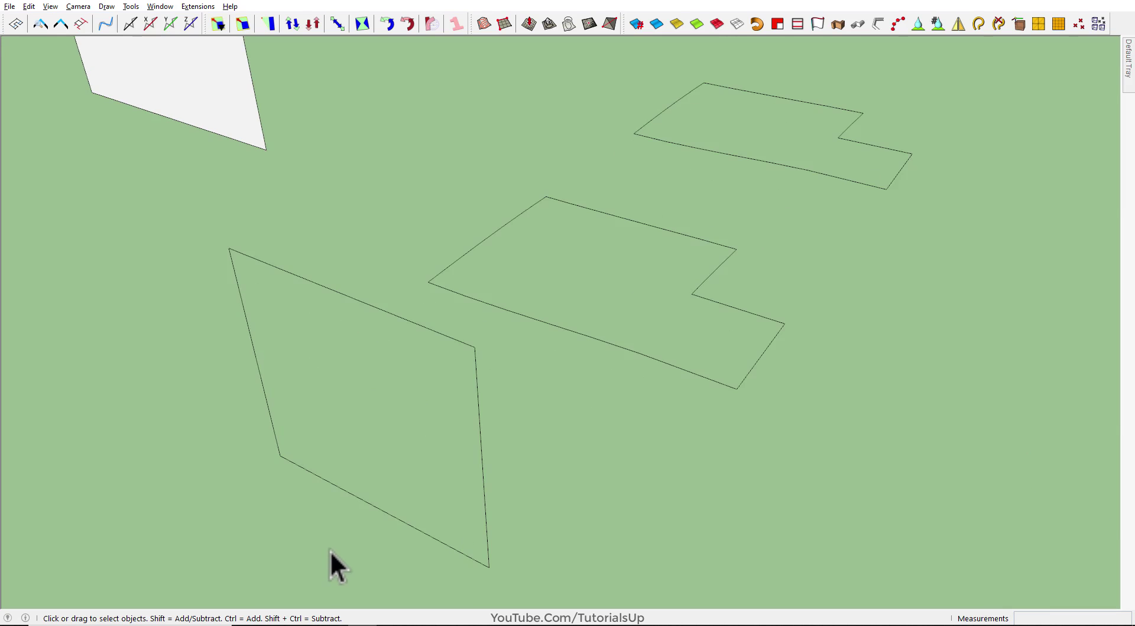
{"action": "mouse_move", "coordinate": [330, 550]}
{"action": "middle_mouse_down"}
{"action": "mouse_move", "coordinate": [363, 512]}
{"action": "mouse_move", "coordinate": [362, 542]}
{"action": "middle_mouse_up"}
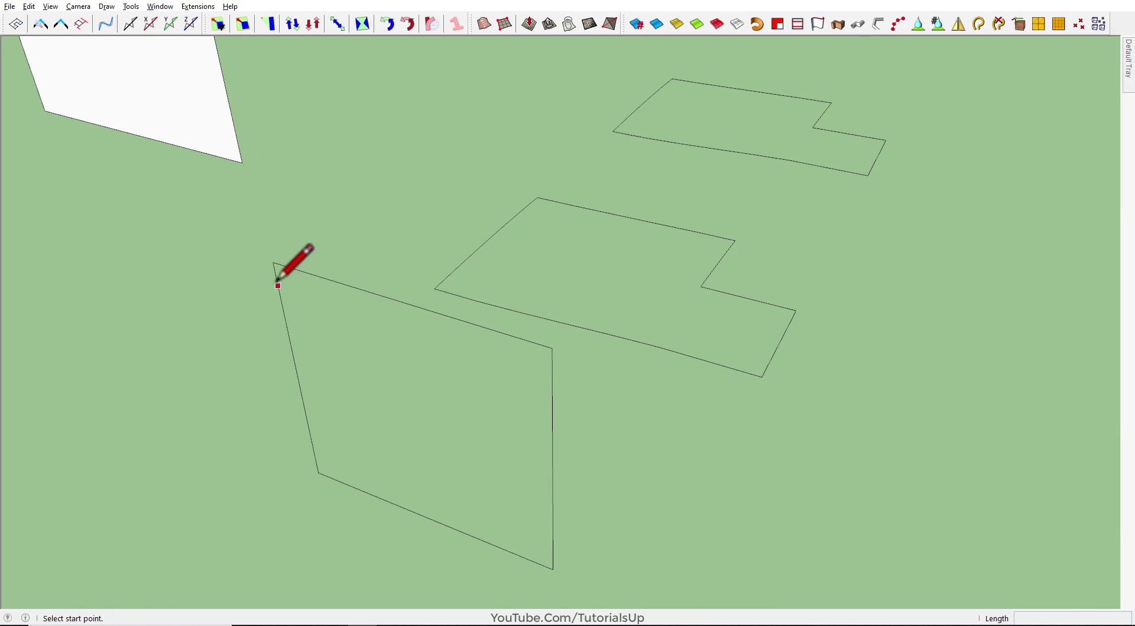
{"action": "left_click", "coordinate": [272, 262]}
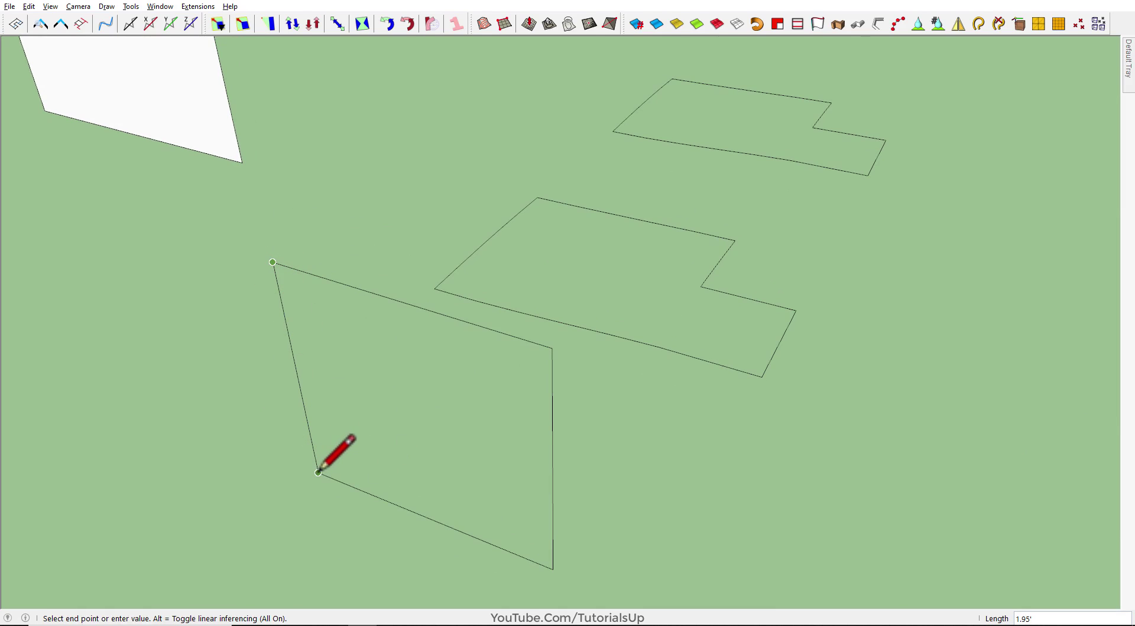
{"action": "left_click", "coordinate": [318, 472]}
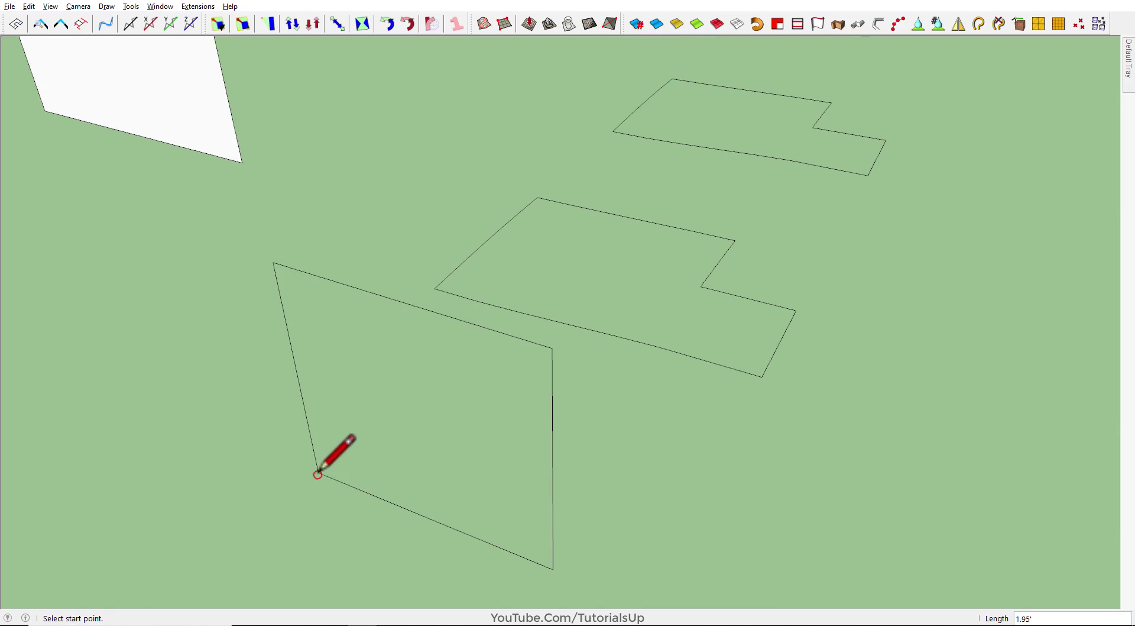
{"action": "left_click", "coordinate": [553, 569]}
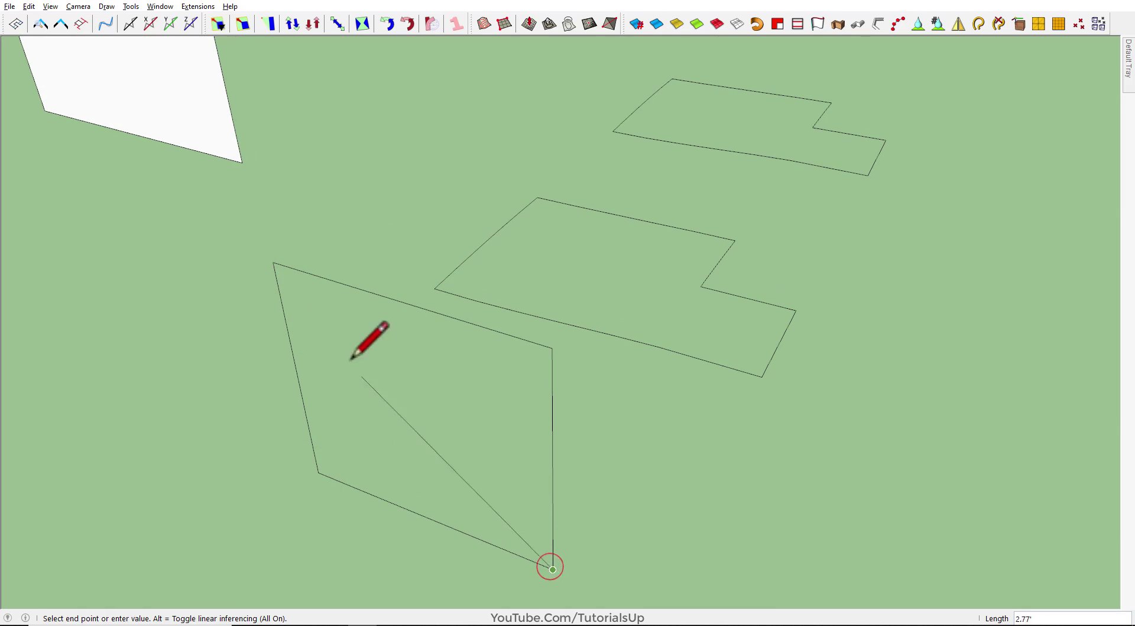
{"action": "left_click", "coordinate": [292, 353]}
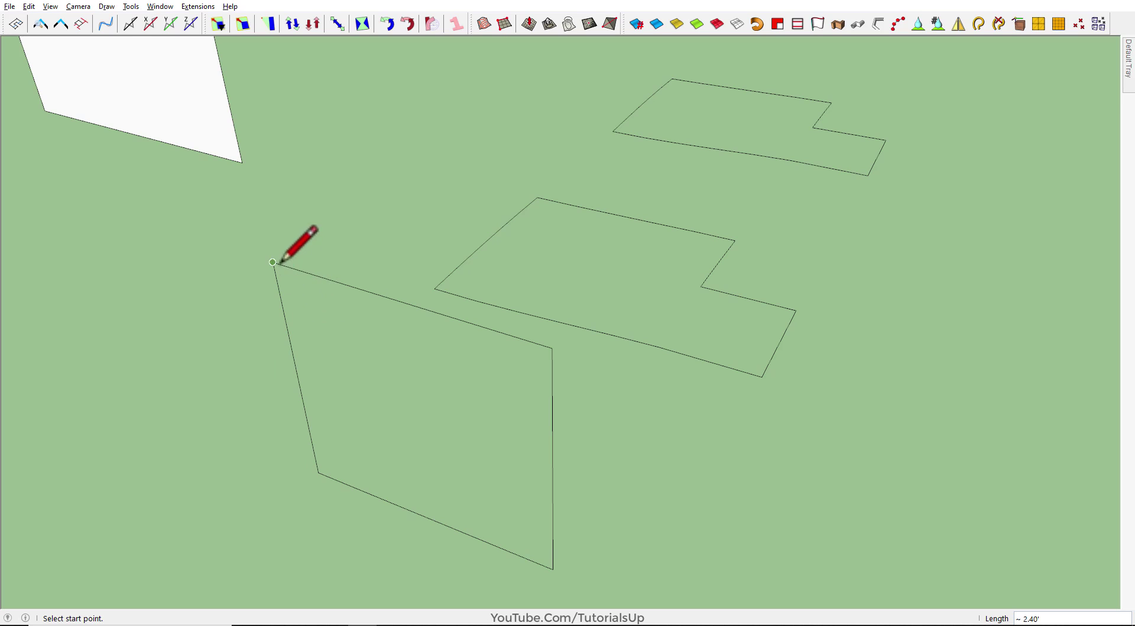
{"action": "key", "text": "space"}
{"action": "middle_click_drag", "start_coordinate": [474, 394], "coordinate": [438, 376]}
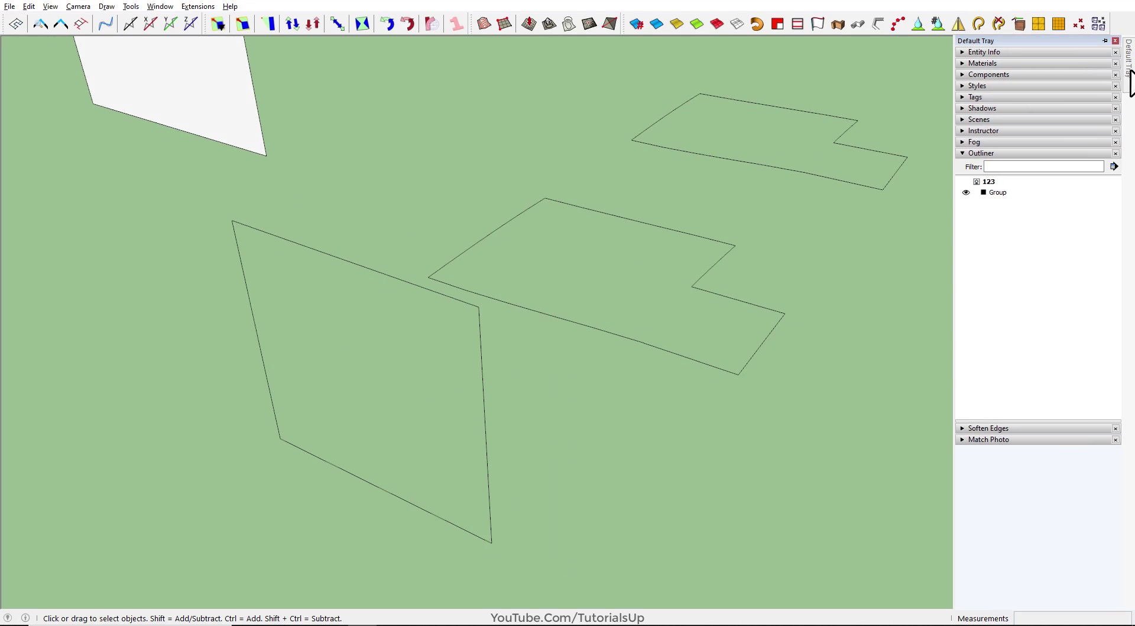
Collapse the Outliner and set the Styles edge colour to By axis
{"action": "left_click", "coordinate": [982, 153]}
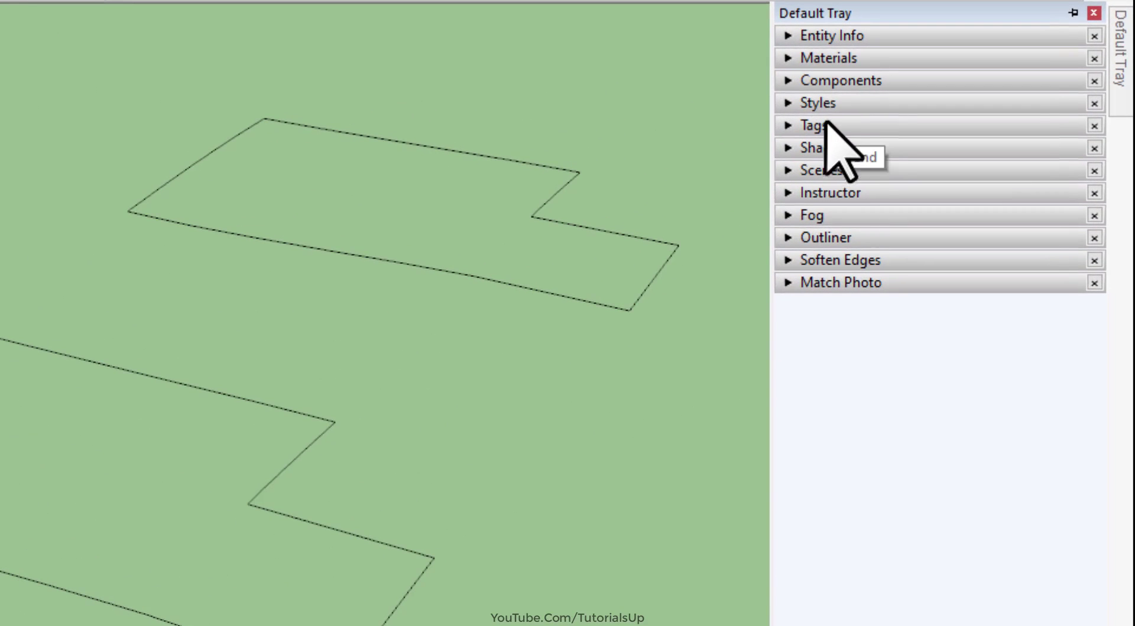
{"action": "left_click", "coordinate": [825, 105]}
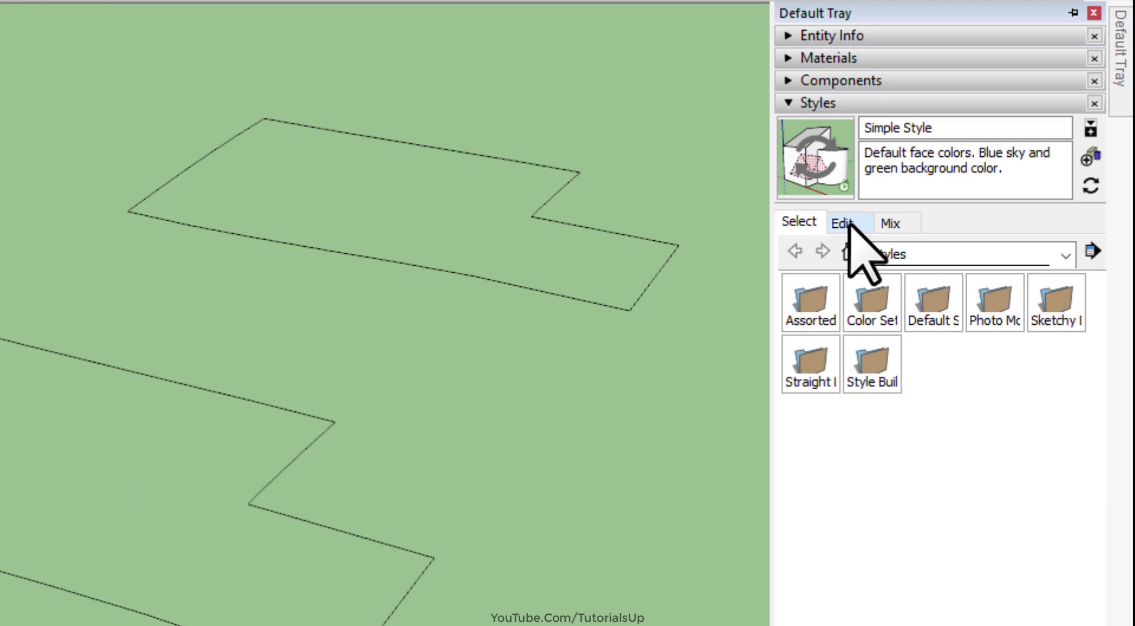
{"action": "left_click", "coordinate": [850, 224]}
{"action": "left_click", "coordinate": [795, 253]}
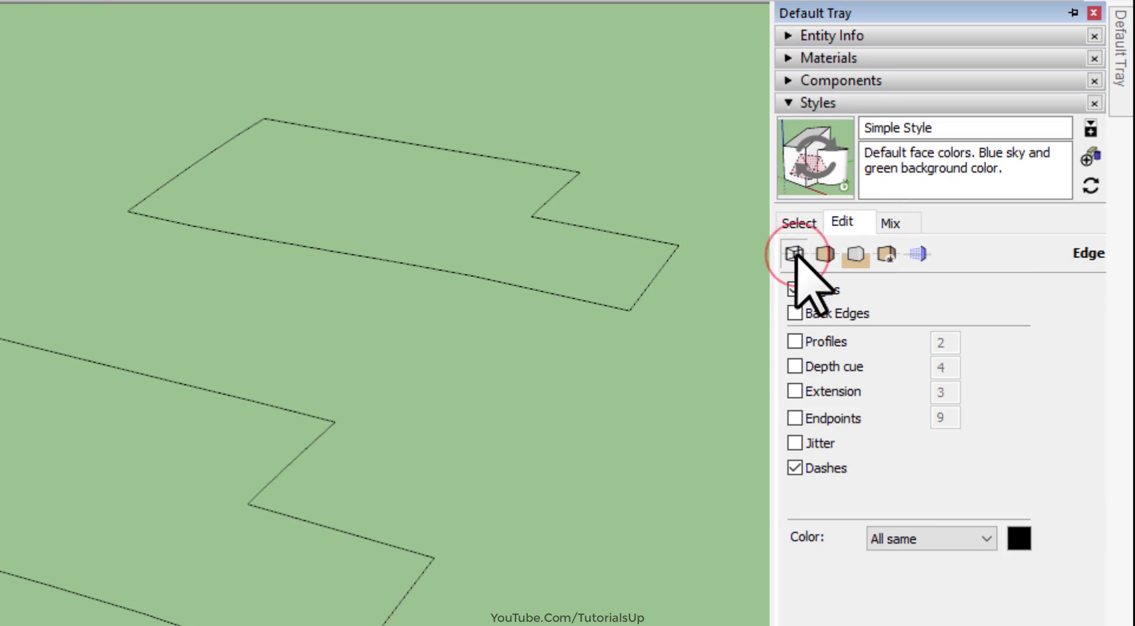
{"action": "left_click", "coordinate": [943, 538]}
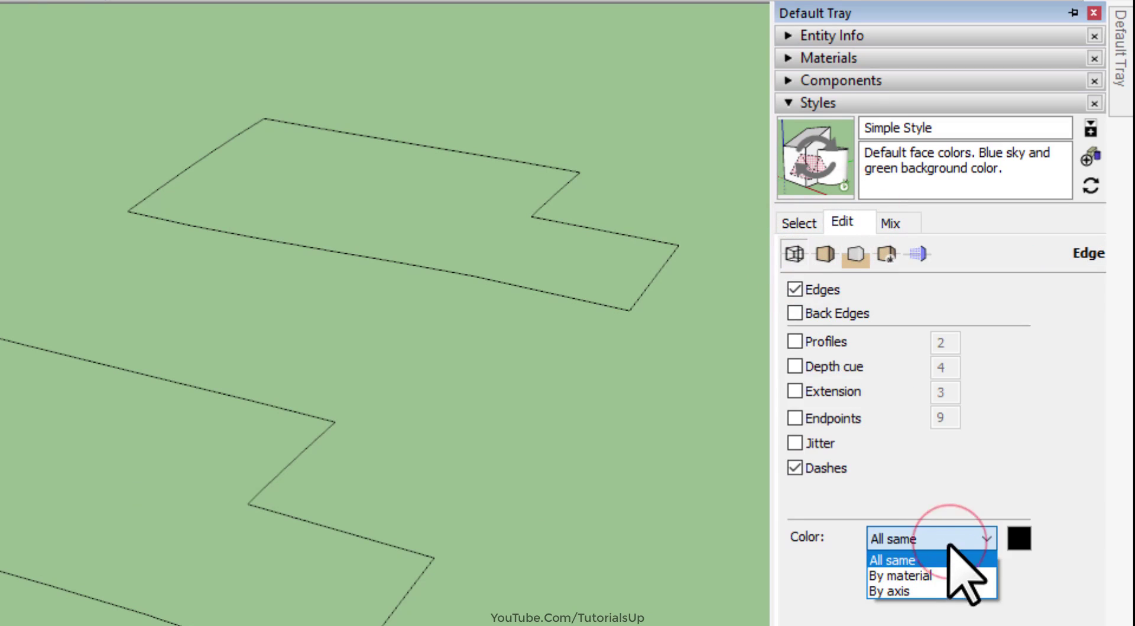
{"action": "left_click", "coordinate": [947, 590]}
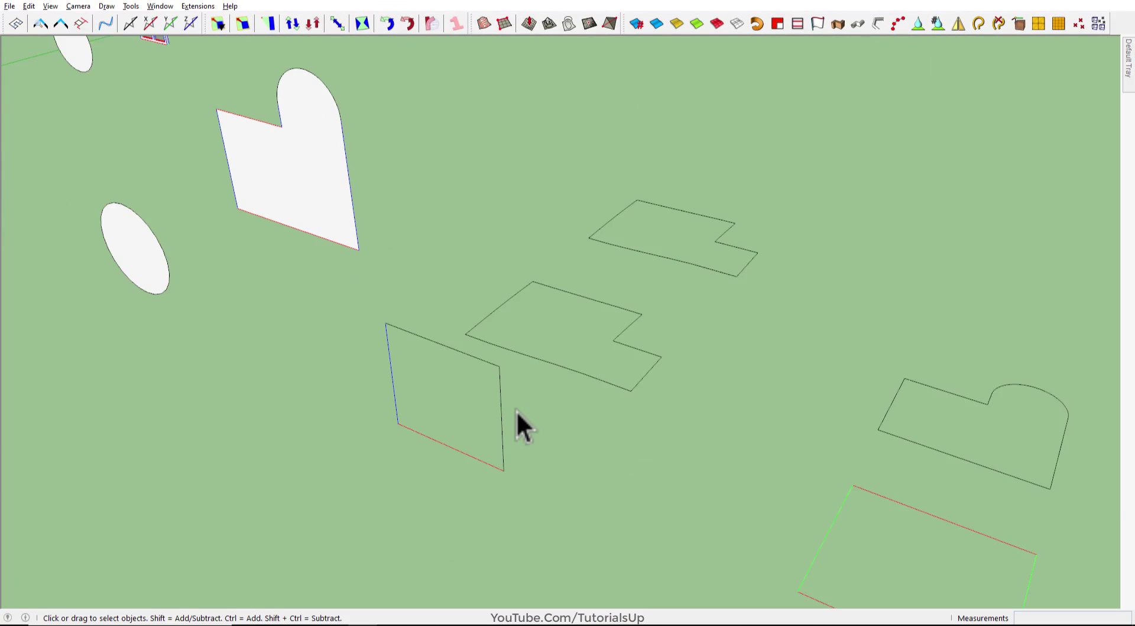
Inspect the four-sided outline in Top view and tilted views to find the off-plane corner
{"action": "scroll", "coordinate": [516, 410], "scroll_direction": "down", "scroll_amount": 3}
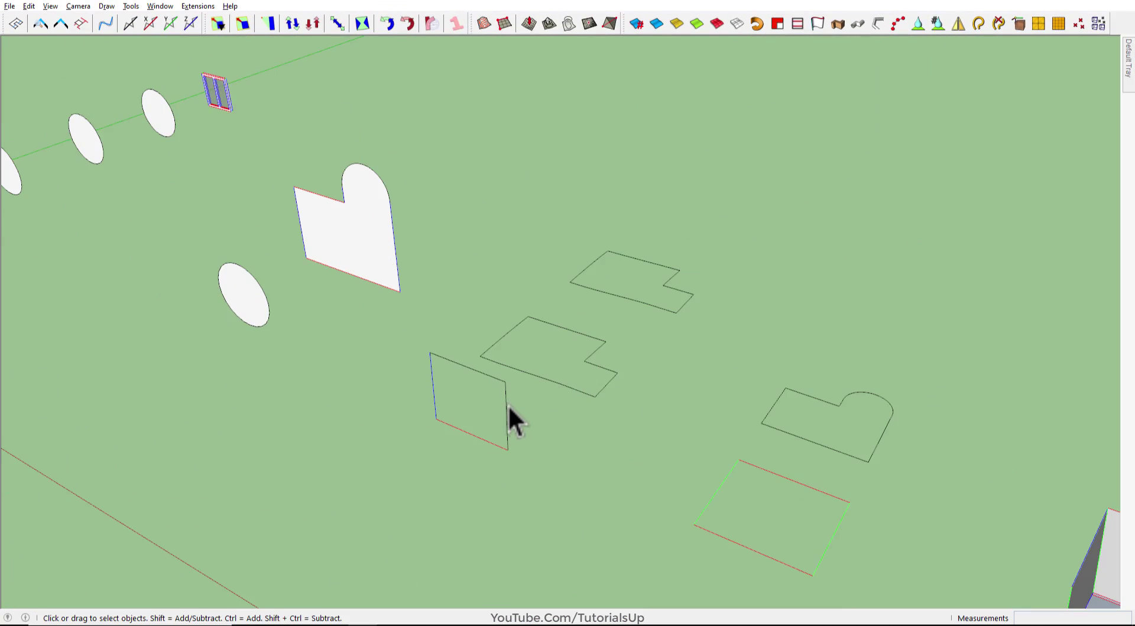
{"action": "middle_click_drag", "start_coordinate": [509, 405], "coordinate": [580, 570]}
{"action": "scroll", "coordinate": [539, 533], "scroll_direction": "up", "scroll_amount": 5}
{"action": "middle_click_drag", "start_coordinate": [539, 533], "coordinate": [525, 524]}
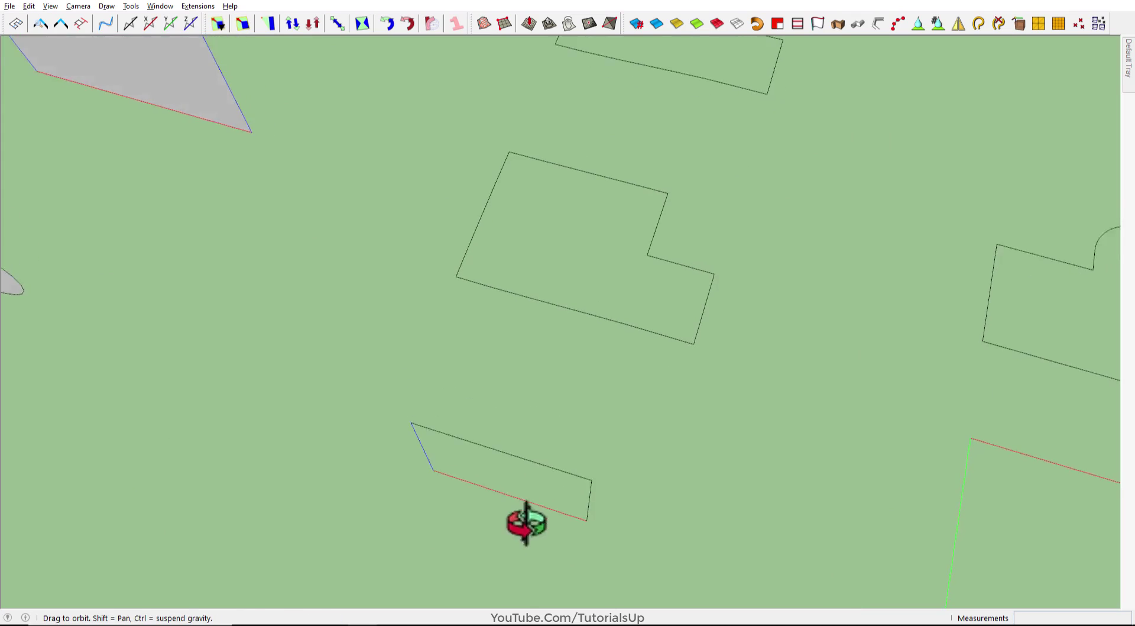
{"action": "key", "text": "F2"}
{"action": "scroll", "coordinate": [534, 538], "scroll_direction": "up", "scroll_amount": 2}
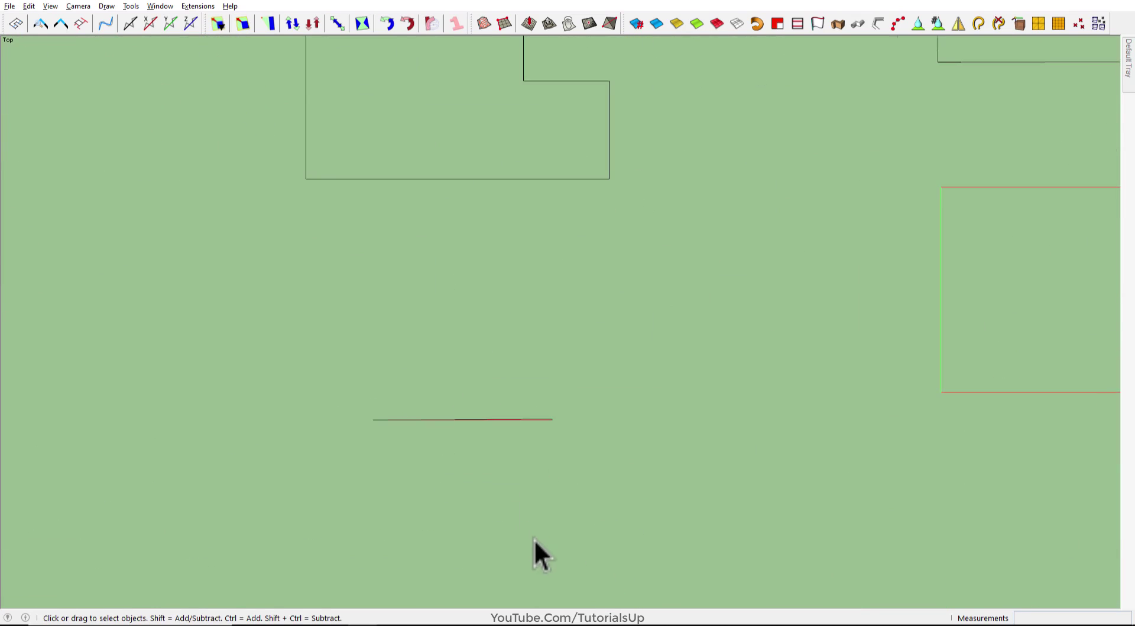
{"action": "scroll", "coordinate": [484, 420], "scroll_direction": "up", "scroll_amount": 3}
{"action": "scroll", "coordinate": [611, 421], "scroll_direction": "up", "scroll_amount": 2}
{"action": "scroll", "coordinate": [679, 429], "scroll_direction": "up", "scroll_amount": 2}
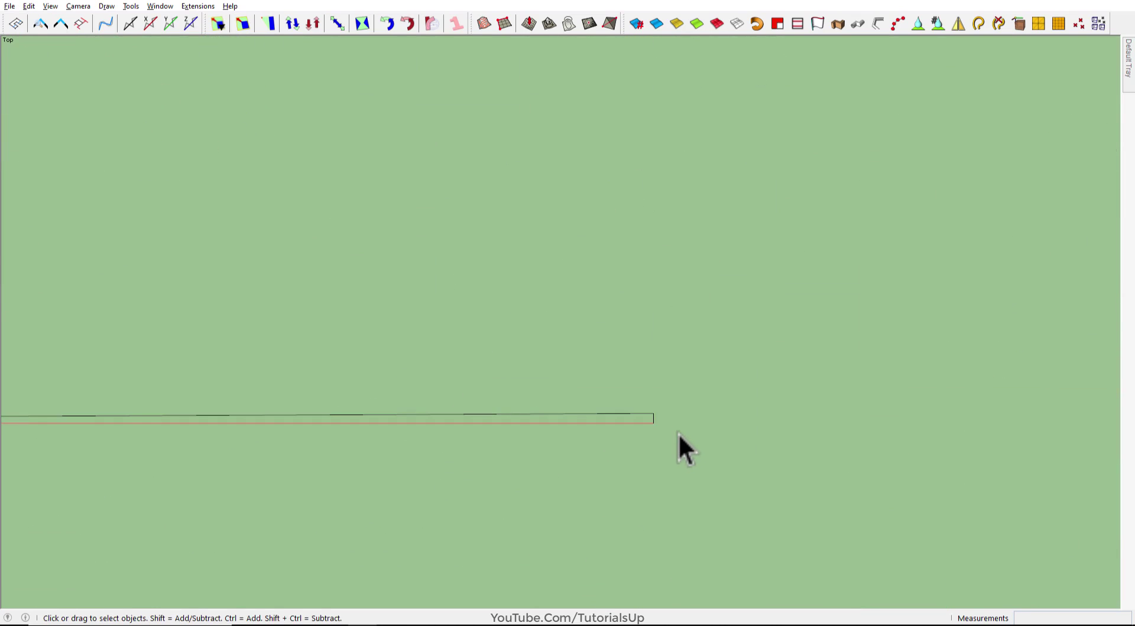
{"action": "scroll", "coordinate": [679, 432], "scroll_direction": "down", "scroll_amount": 1}
{"action": "scroll", "coordinate": [679, 431], "scroll_direction": "down", "scroll_amount": 2}
{"action": "middle_click_drag", "start_coordinate": [679, 431], "coordinate": [455, 267]}
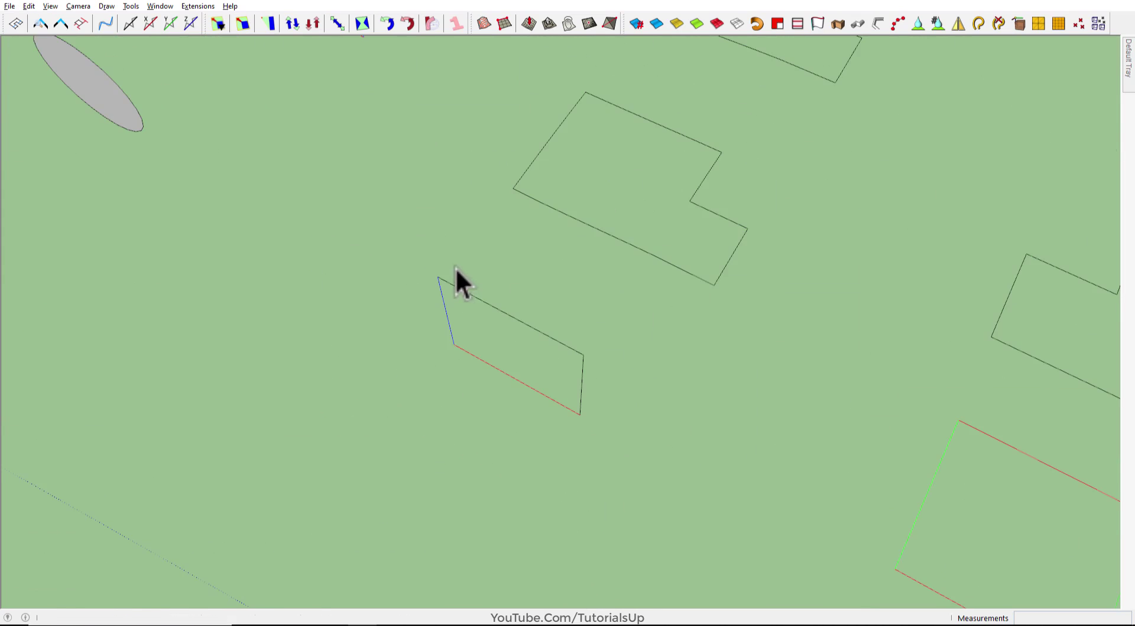
{"action": "scroll", "coordinate": [581, 402], "scroll_direction": "up", "scroll_amount": 2}
{"action": "middle_click_drag", "start_coordinate": [581, 431], "coordinate": [581, 297]}
{"action": "scroll", "coordinate": [451, 349], "scroll_direction": "down", "scroll_amount": 3}
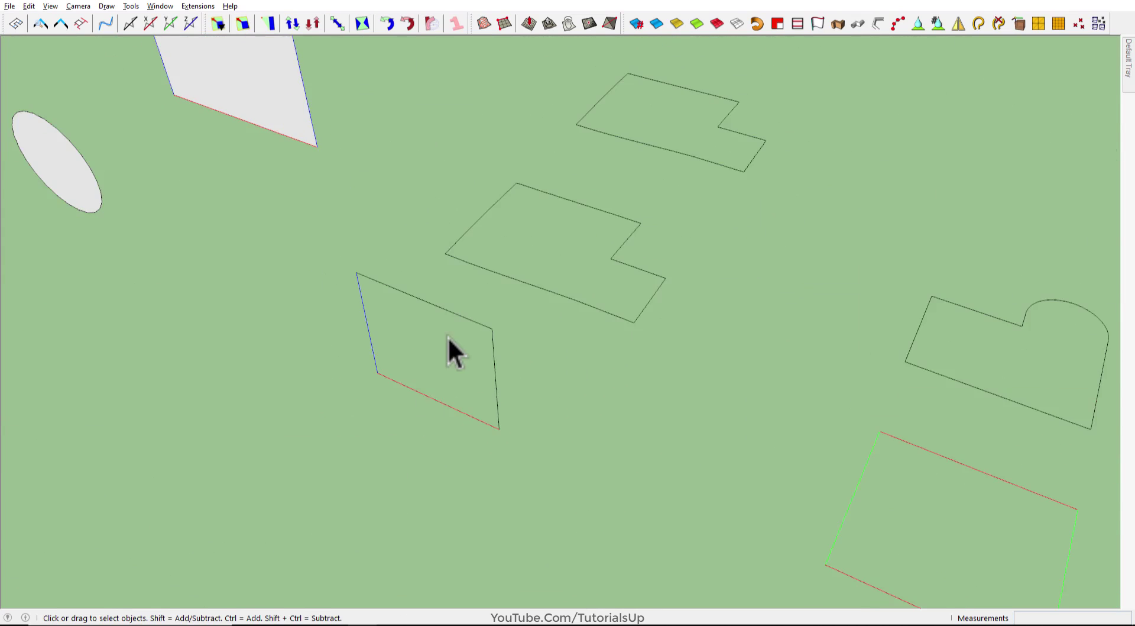
{"action": "scroll", "coordinate": [456, 338], "scroll_direction": "up", "scroll_amount": 2}
{"action": "scroll", "coordinate": [456, 338], "scroll_direction": "up", "scroll_amount": 1}
{"action": "scroll", "coordinate": [541, 367], "scroll_direction": "up", "scroll_amount": 1}
{"action": "middle_click_drag", "start_coordinate": [541, 367], "coordinate": [508, 353]}
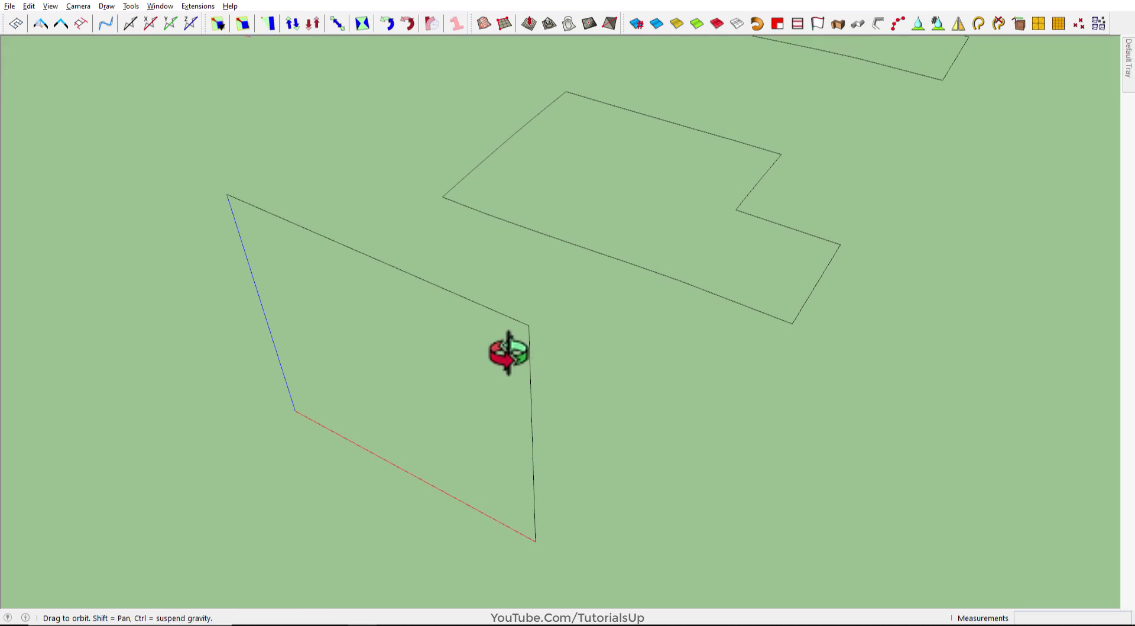
Move the stray corner in line with the opposite corner along the red axis
{"action": "key", "text": "m"}
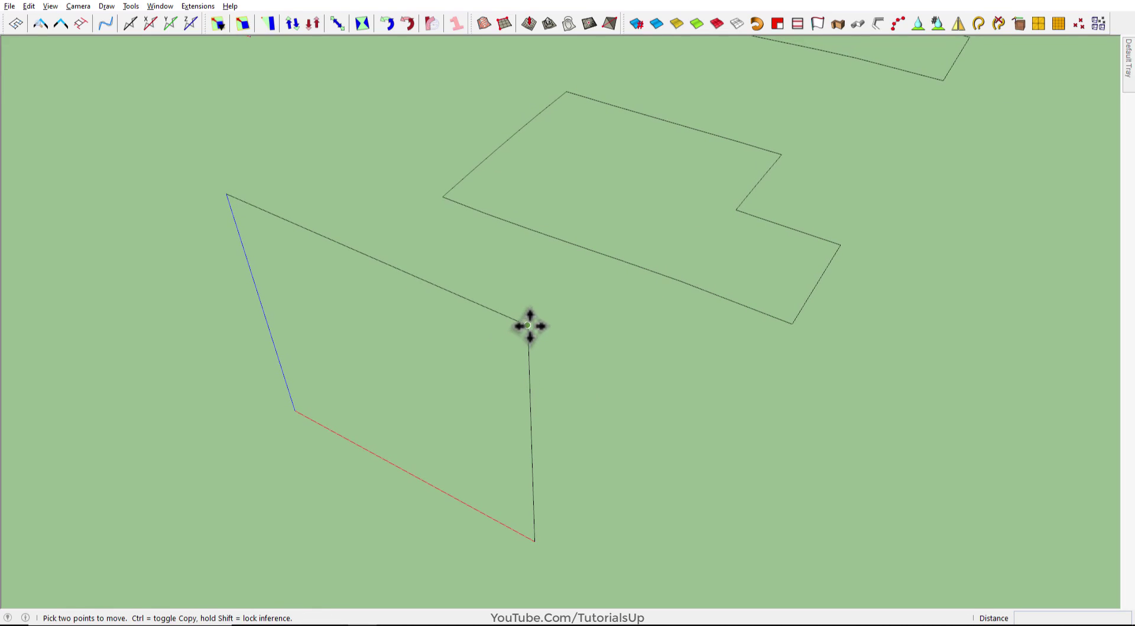
{"action": "left_click", "coordinate": [528, 325]}
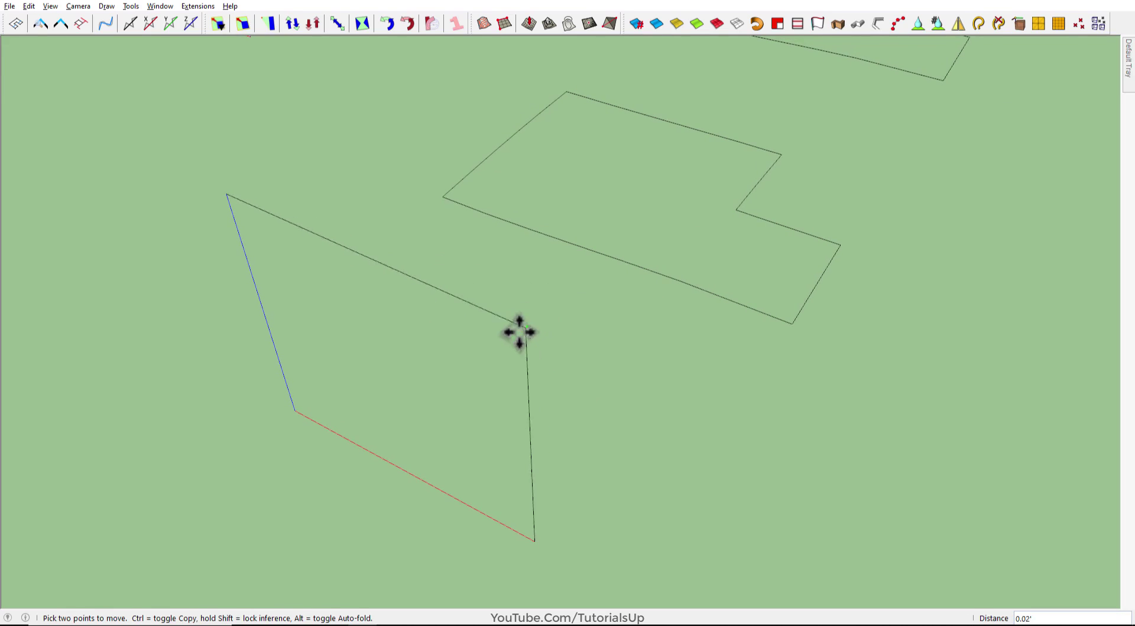
{"action": "left_click", "coordinate": [235, 195]}
{"action": "key", "text": "space"}
{"action": "mouse_move", "coordinate": [357, 362]}
{"action": "middle_mouse_down"}
{"action": "mouse_move", "coordinate": [585, 339]}
{"action": "mouse_move", "coordinate": [413, 357]}
{"action": "middle_mouse_up"}
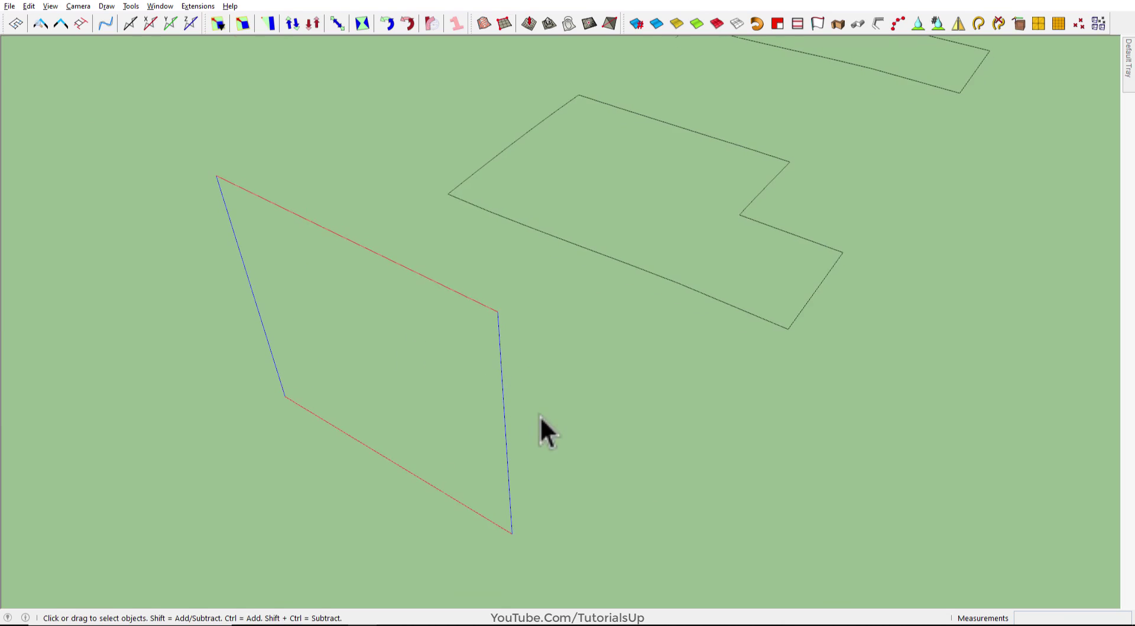
{"action": "scroll", "coordinate": [541, 414], "scroll_direction": "down", "scroll_amount": 1}
Redraw the side edge from the moved corner to the bottom corner, filling a white face
{"action": "key", "text": "l"}
{"action": "left_click", "coordinate": [504, 325]}
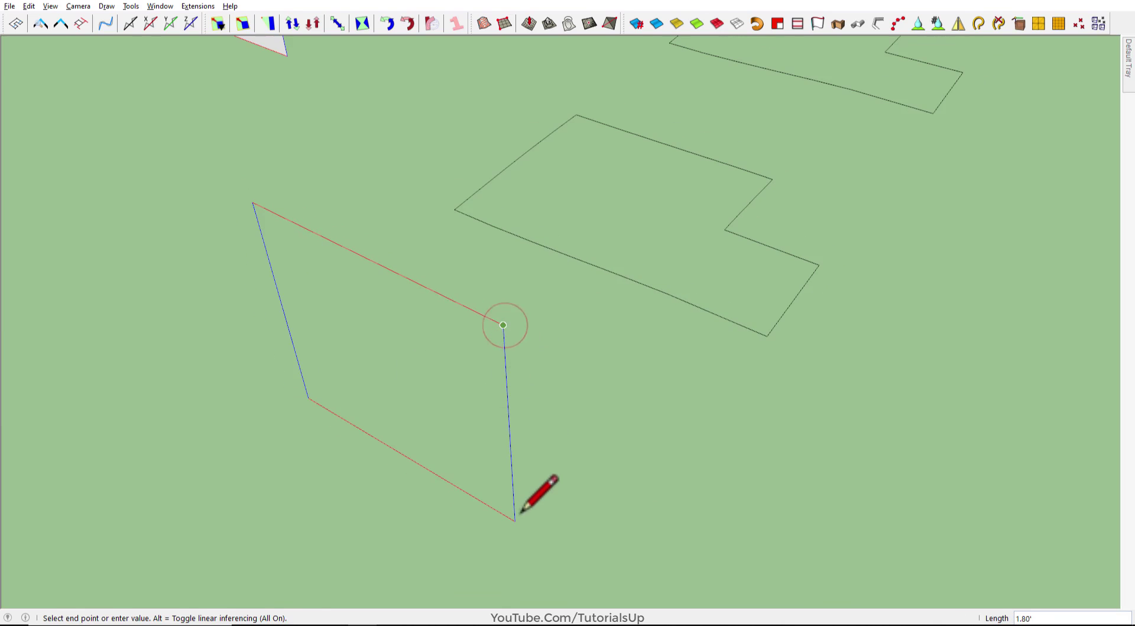
{"action": "left_click", "coordinate": [515, 521]}
{"action": "key", "text": "space"}
{"action": "left_click", "coordinate": [457, 430]}
{"action": "mouse_move", "coordinate": [456, 431]}
{"action": "middle_mouse_down"}
{"action": "mouse_move", "coordinate": [496, 420]}
{"action": "mouse_move", "coordinate": [389, 468]}
{"action": "middle_mouse_up"}
{"action": "scroll", "coordinate": [389, 468], "scroll_direction": "down", "scroll_amount": 3}
{"action": "left_click", "coordinate": [499, 527]}
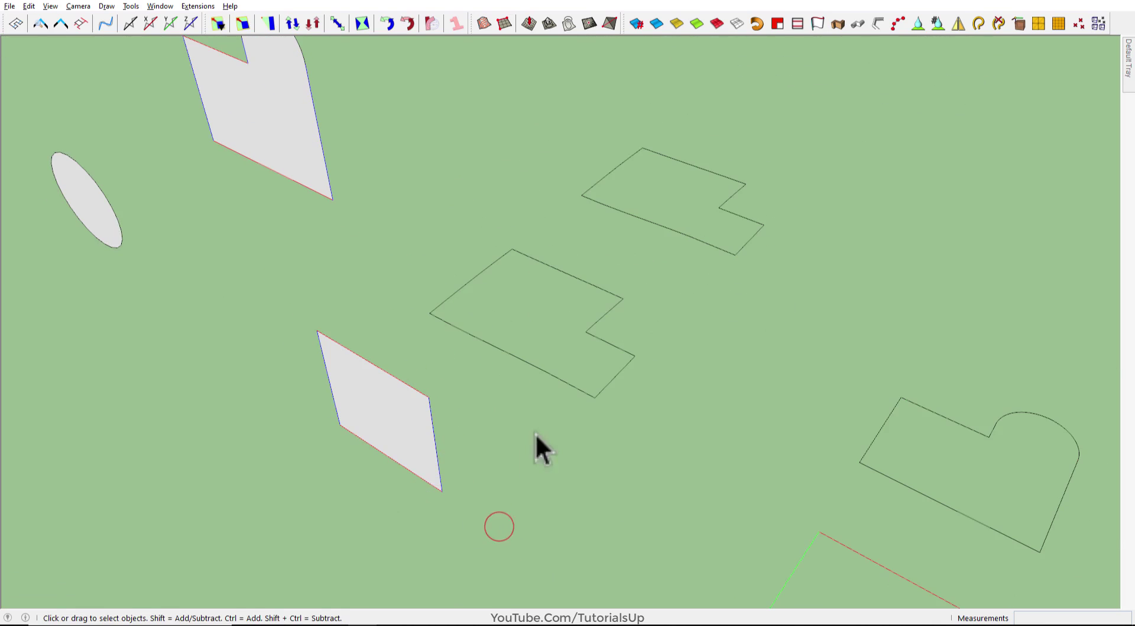
{"action": "scroll", "coordinate": [623, 398], "scroll_direction": "up", "scroll_amount": 3}
{"action": "scroll", "coordinate": [631, 424], "scroll_direction": "up", "scroll_amount": 2}
{"action": "mouse_move", "coordinate": [631, 423]}
{"action": "middle_mouse_down"}
{"action": "mouse_move", "coordinate": [629, 388]}
{"action": "mouse_move", "coordinate": [736, 228]}
{"action": "mouse_move", "coordinate": [745, 188]}
{"action": "mouse_move", "coordinate": [804, 195]}
{"action": "mouse_move", "coordinate": [720, 203]}
{"action": "mouse_move", "coordinate": [588, 308]}
{"action": "mouse_move", "coordinate": [538, 287]}
{"action": "mouse_move", "coordinate": [555, 369]}
{"action": "mouse_move", "coordinate": [444, 251]}
{"action": "middle_mouse_up"}
{"action": "scroll", "coordinate": [444, 250], "scroll_direction": "up", "scroll_amount": 2}
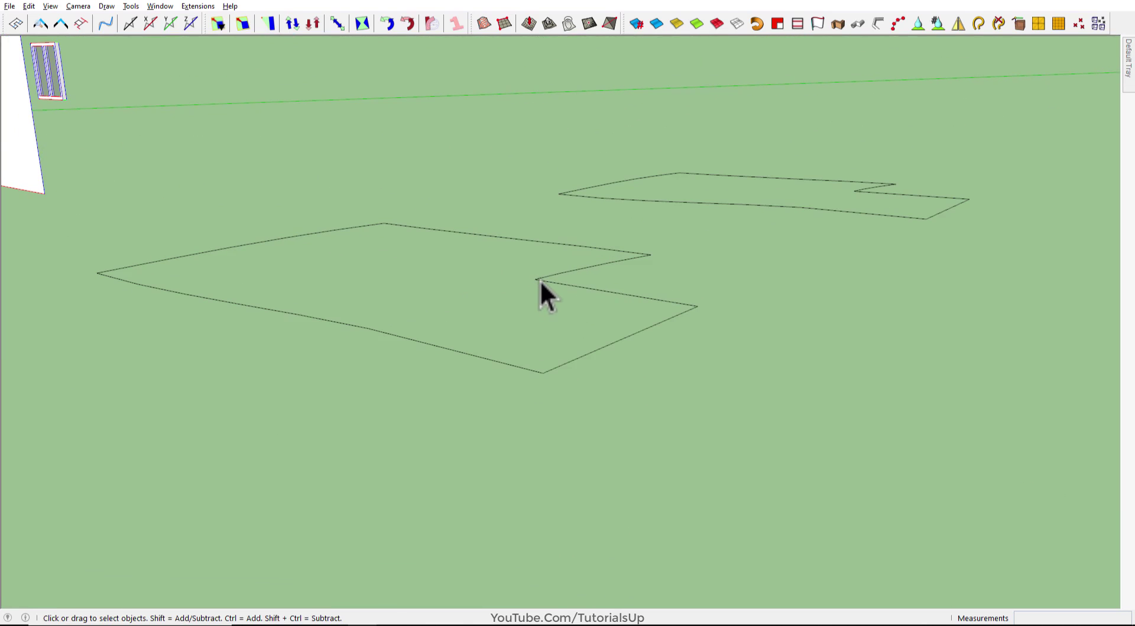
{"action": "scroll", "coordinate": [540, 280], "scroll_direction": "up", "scroll_amount": 2}
{"action": "scroll", "coordinate": [541, 281], "scroll_direction": "down", "scroll_amount": 2}
{"action": "mouse_move", "coordinate": [541, 281]}
{"action": "middle_mouse_down"}
{"action": "mouse_move", "coordinate": [530, 223]}
{"action": "mouse_move", "coordinate": [509, 352]}
{"action": "middle_mouse_up"}
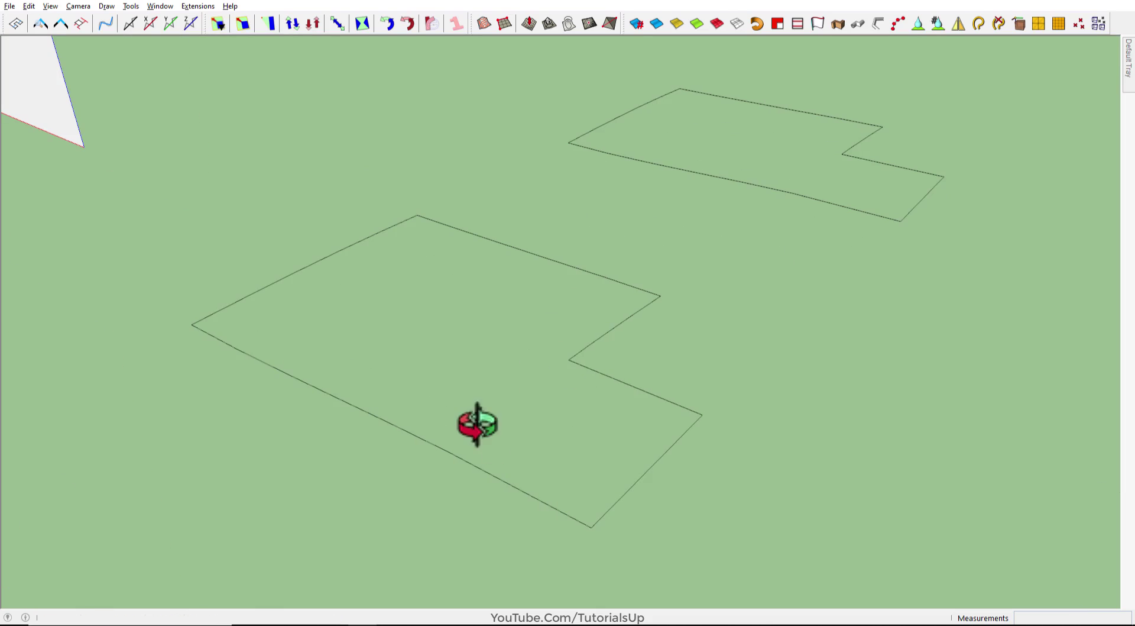
Draw a test line from the L-shaped outline's inner corner to its lower-left edge
{"action": "left_click", "coordinate": [568, 359]}
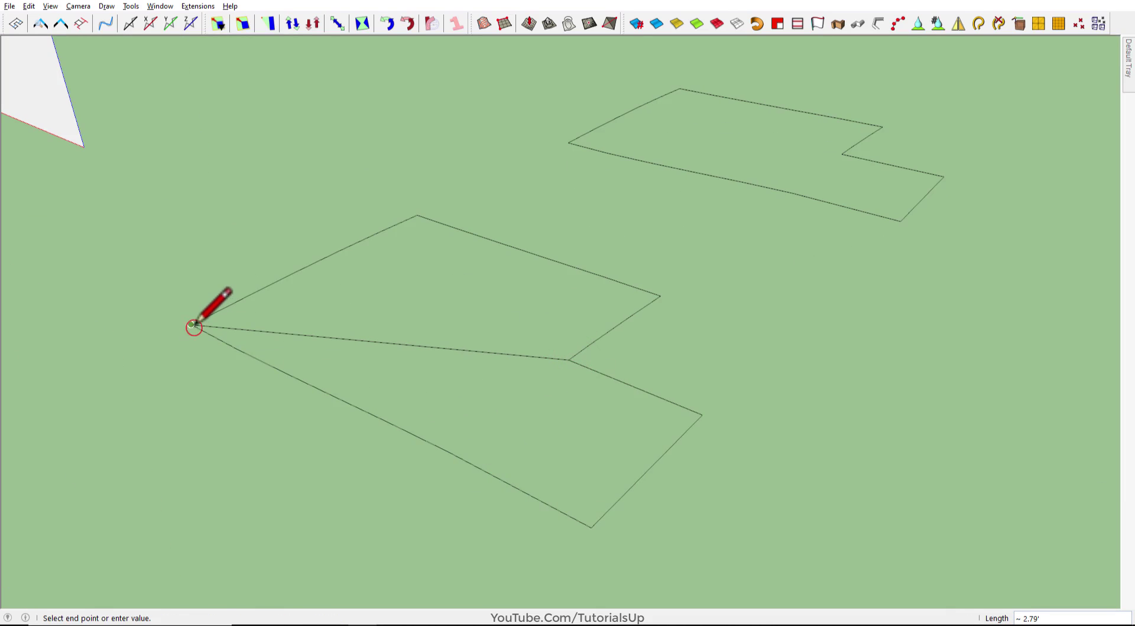
{"action": "left_click", "coordinate": [474, 465]}
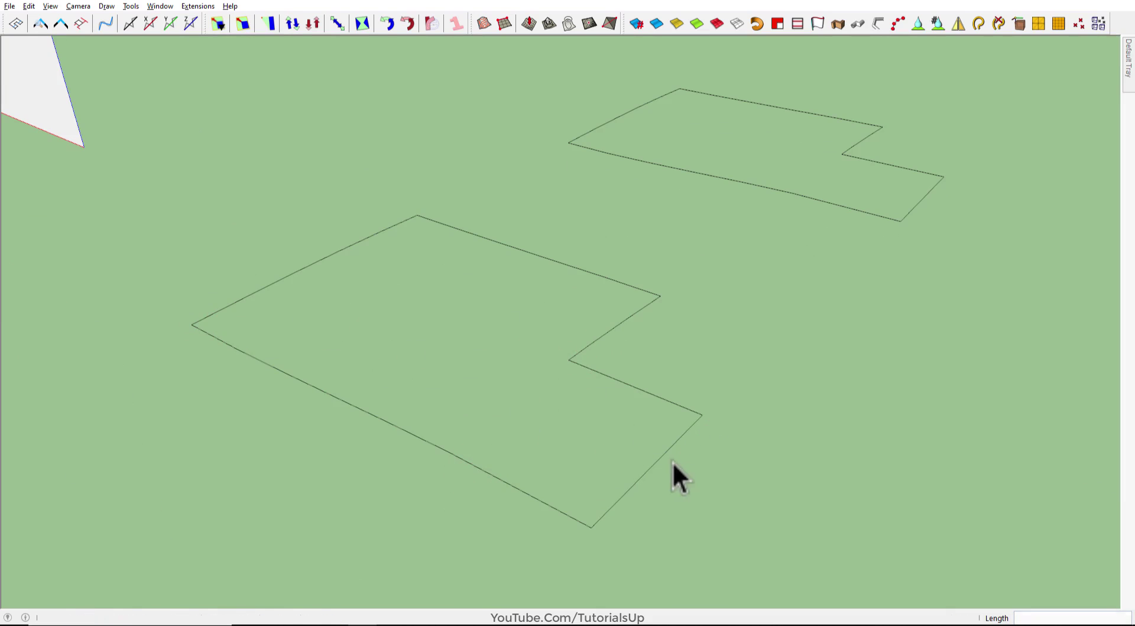
{"action": "mouse_move", "coordinate": [675, 474]}
{"action": "middle_mouse_down"}
{"action": "mouse_move", "coordinate": [664, 302]}
{"action": "mouse_move", "coordinate": [645, 433]}
{"action": "middle_mouse_up"}
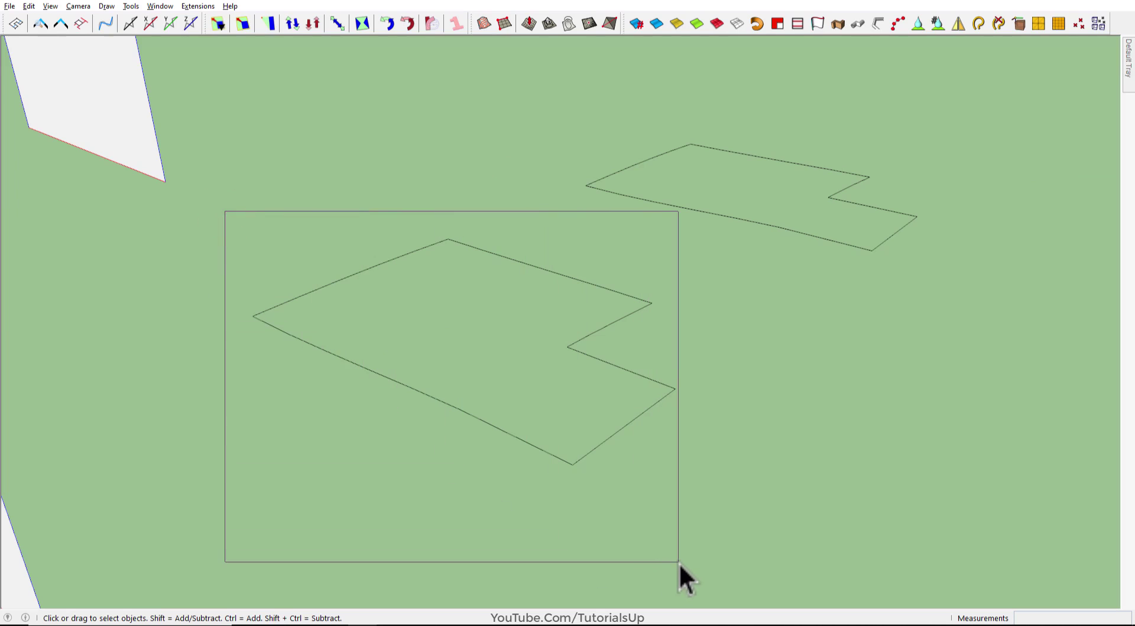
Flatten the selected L-shaped outline to zero height with FredoScale Box Scaling
{"action": "left_click_drag", "start_coordinate": [463, 466], "coordinate": [679, 562]}
{"action": "scroll", "coordinate": [616, 321], "scroll_direction": "up", "scroll_amount": 1}
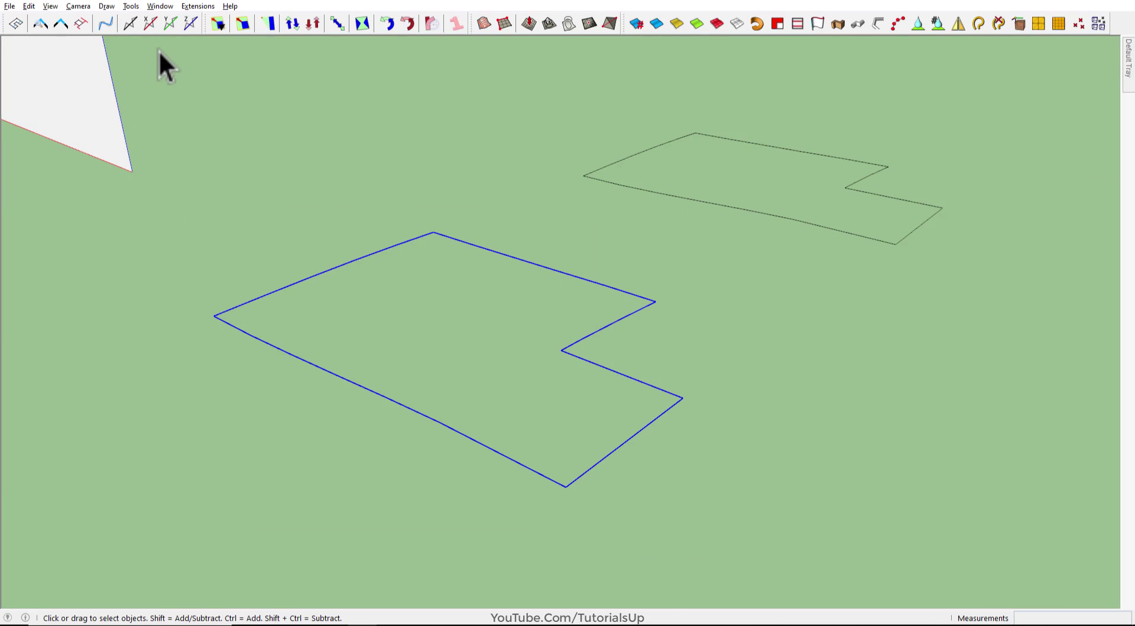
{"action": "left_click", "coordinate": [240, 25]}
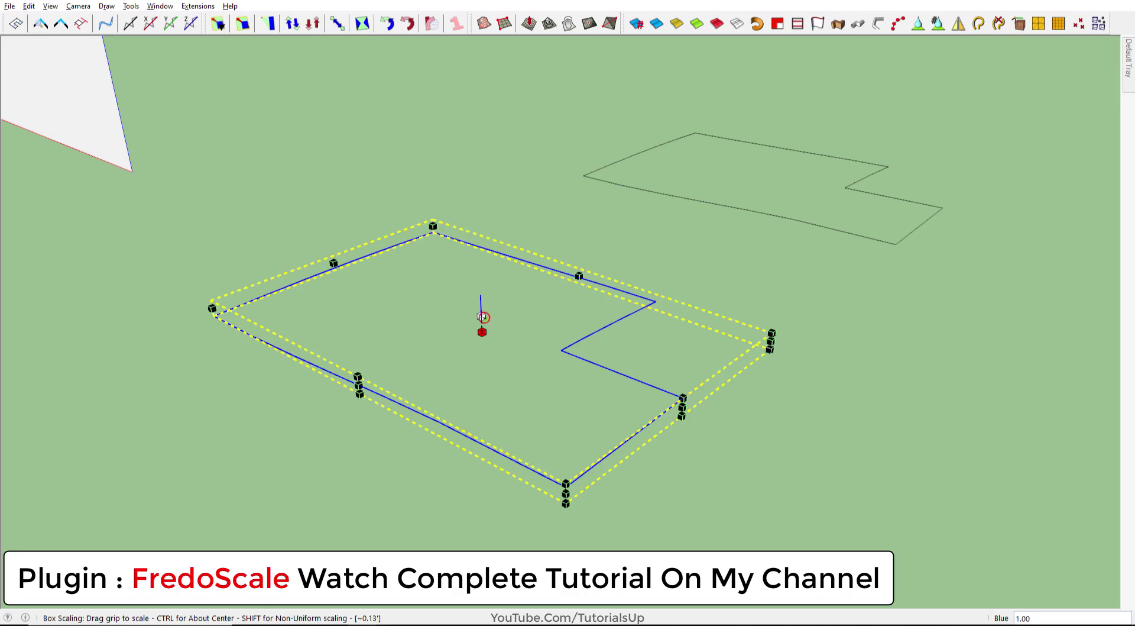
{"action": "left_click_drag", "start_coordinate": [483, 317], "coordinate": [491, 331]}
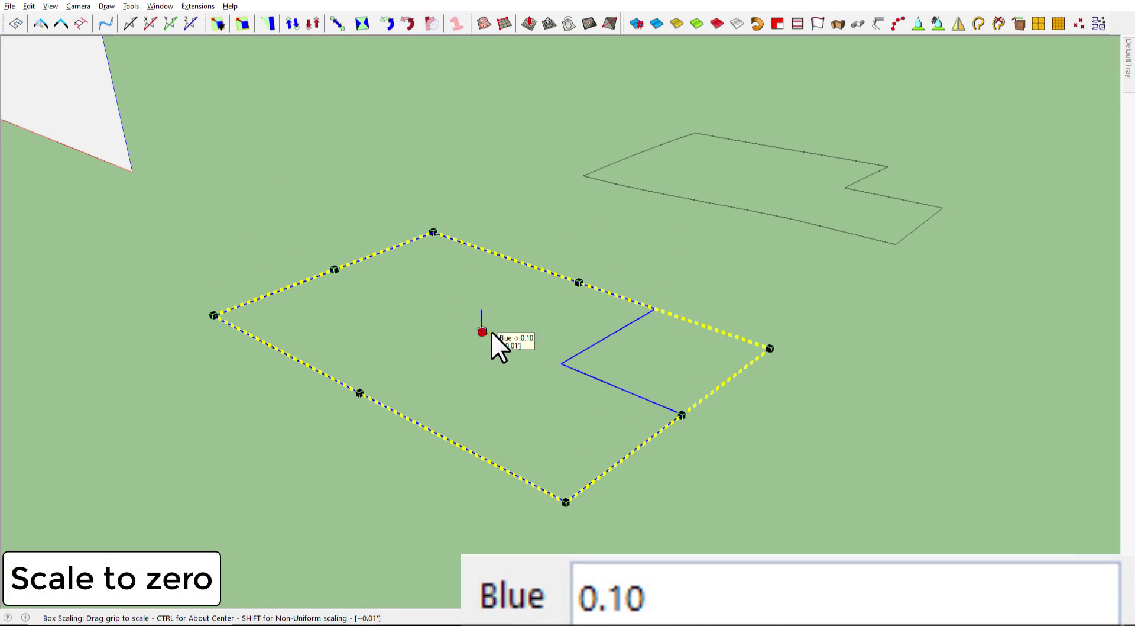
{"action": "key", "text": "Return"}
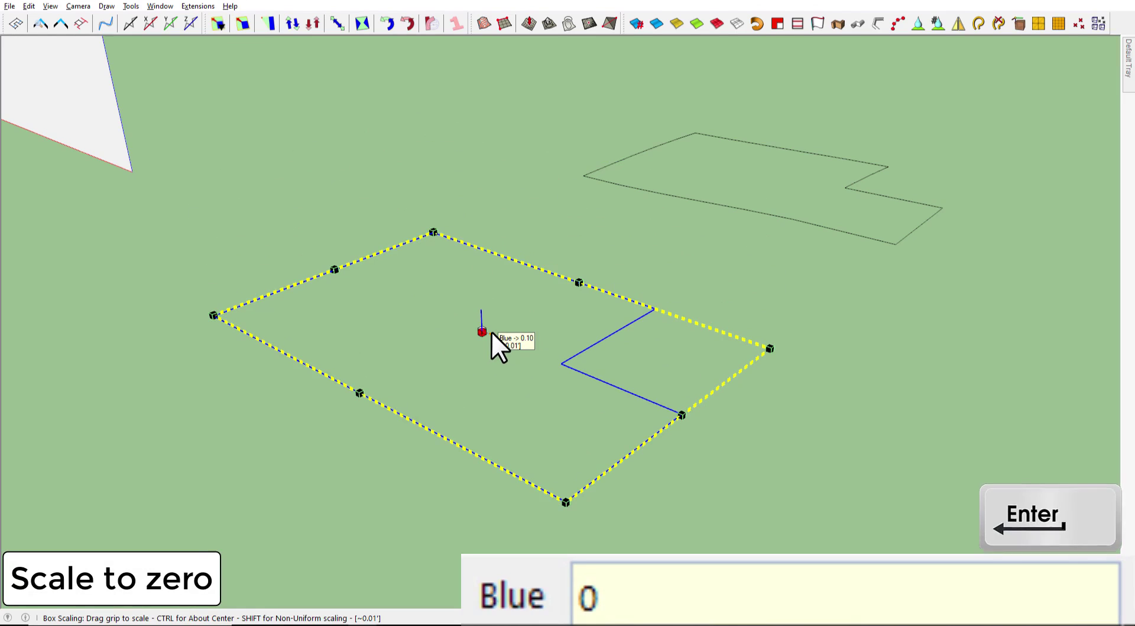
{"action": "key", "text": "Return"}
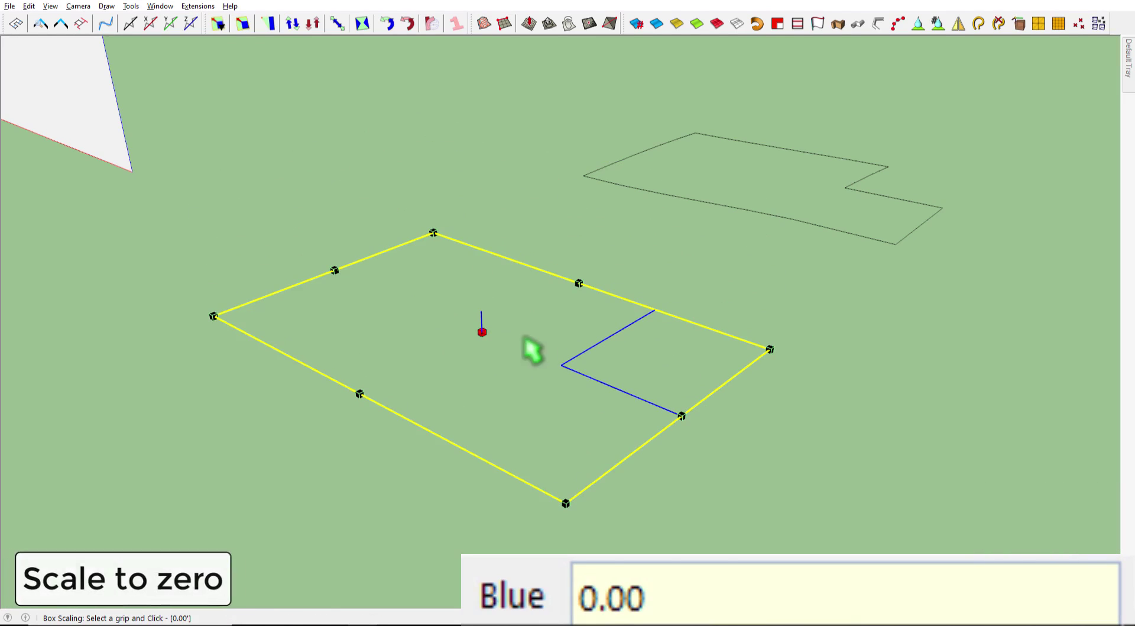
{"action": "key", "text": "space"}
{"action": "left_click", "coordinate": [556, 382]}
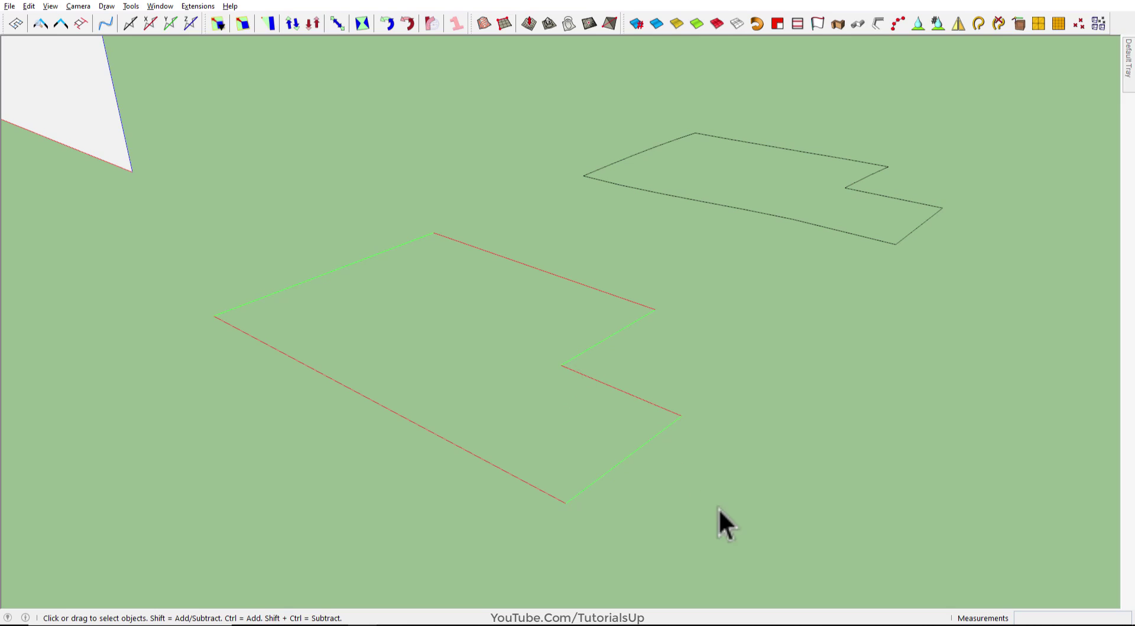
Draw a helper line across the inner corner so the outline fills, then erase it
{"action": "left_click_drag", "start_coordinate": [718, 509], "coordinate": [523, 336]}
{"action": "left_click_drag", "start_coordinate": [294, 355], "coordinate": [131, 273]}
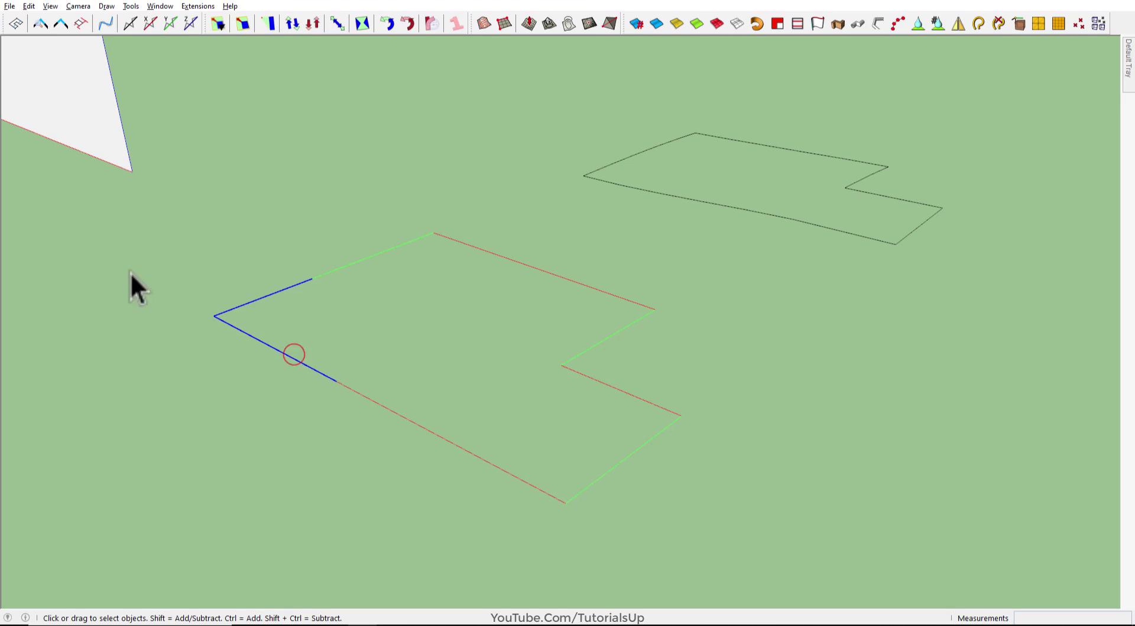
{"action": "key", "text": "l"}
{"action": "left_click", "coordinate": [561, 365]}
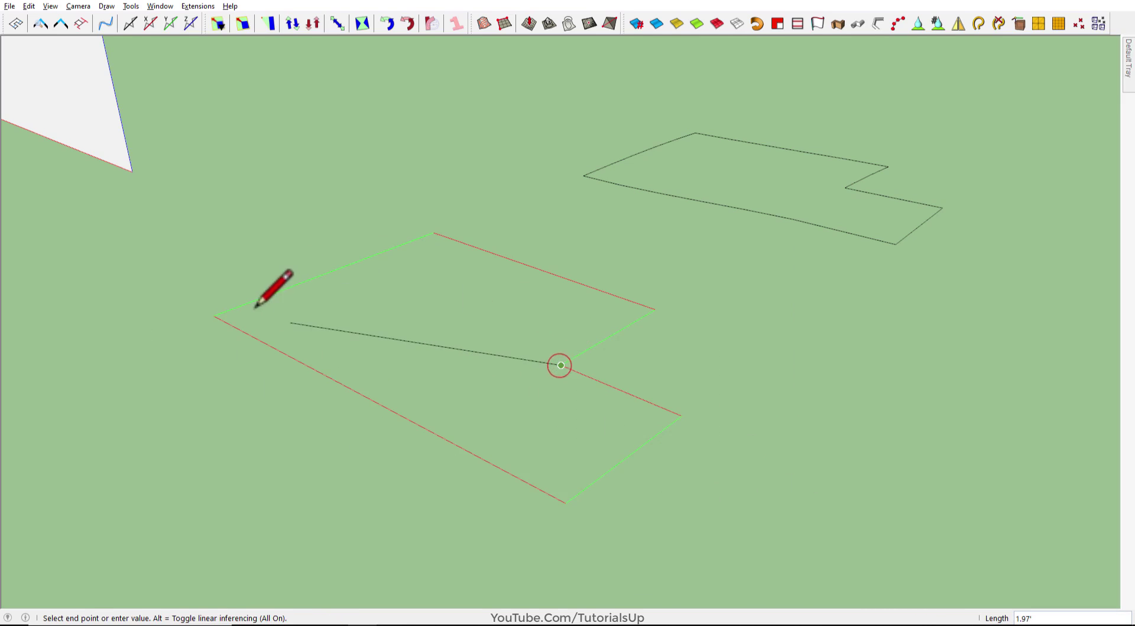
{"action": "left_click", "coordinate": [432, 233]}
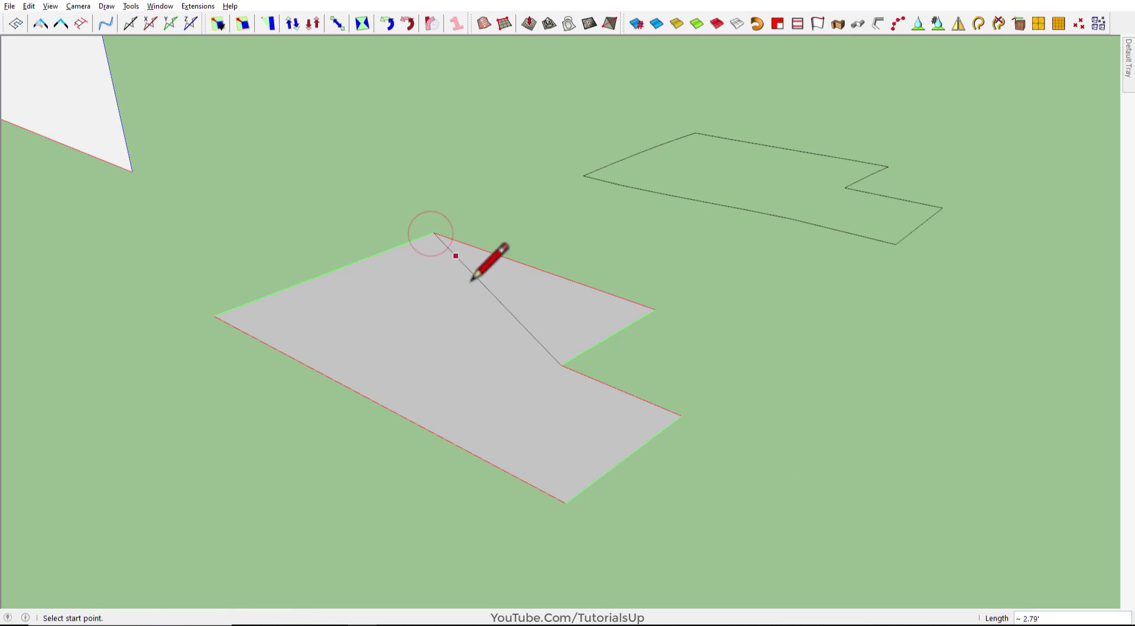
{"action": "key", "text": "e"}
{"action": "key", "text": "space"}
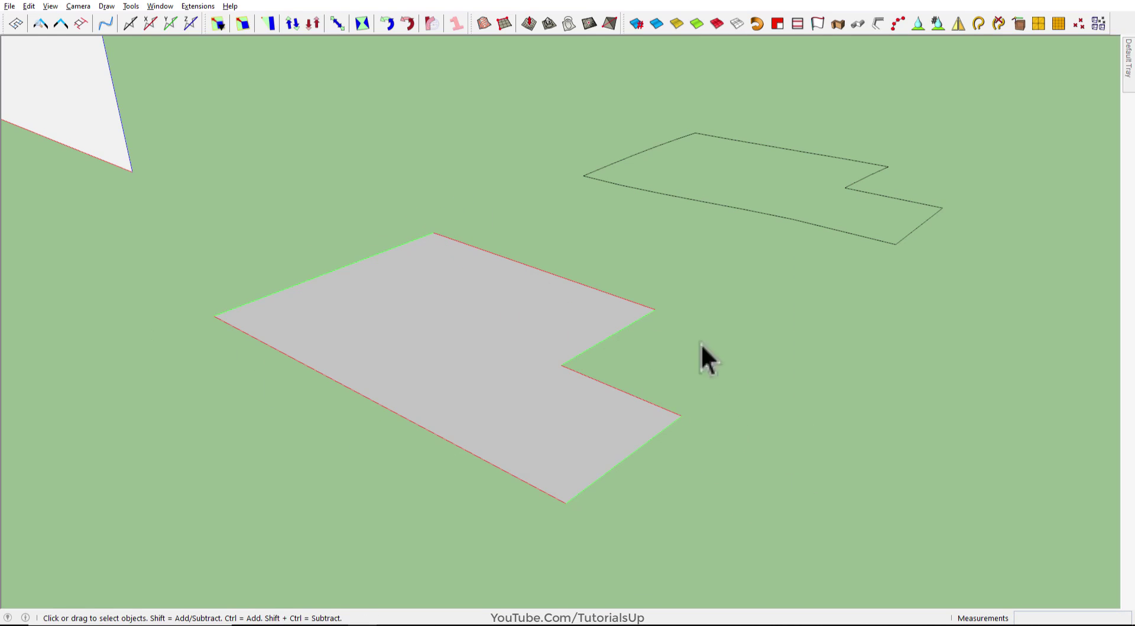
{"action": "scroll", "coordinate": [456, 363], "scroll_direction": "up", "scroll_amount": 2}
{"action": "mouse_move", "coordinate": [524, 380]}
{"action": "middle_mouse_down"}
{"action": "mouse_move", "coordinate": [514, 248]}
{"action": "mouse_move", "coordinate": [521, 480]}
{"action": "middle_mouse_up"}
Window-select the second L-shaped outline and create a Sandbox From Contours surface
{"action": "scroll", "coordinate": [370, 466], "scroll_direction": "down", "scroll_amount": 3}
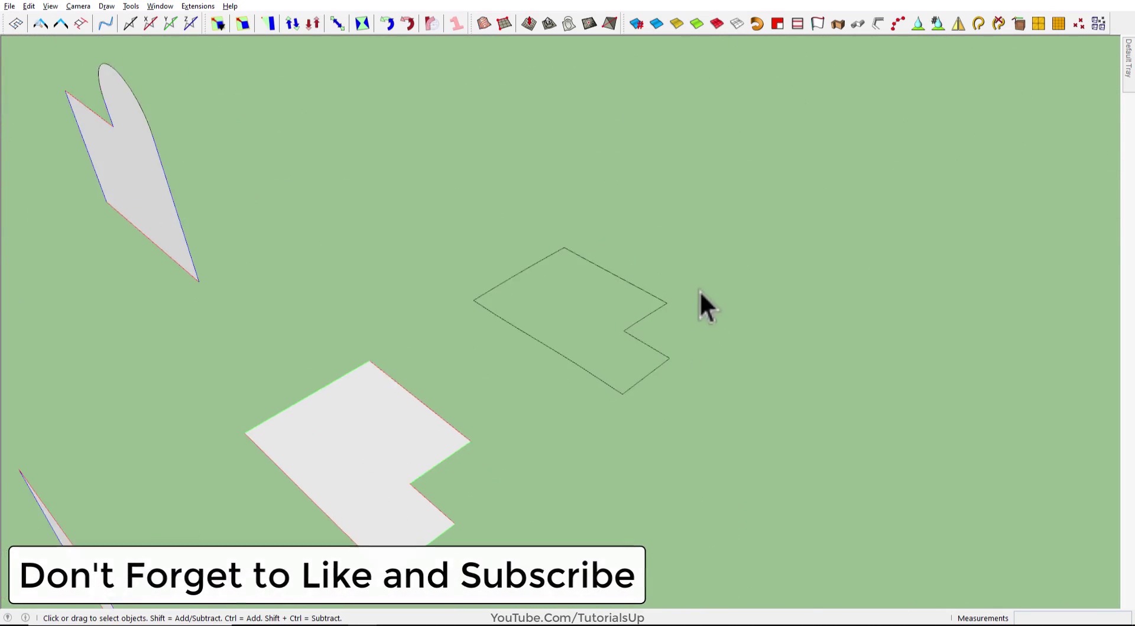
{"action": "scroll", "coordinate": [593, 368], "scroll_direction": "up", "scroll_amount": 4}
{"action": "scroll", "coordinate": [622, 346], "scroll_direction": "up", "scroll_amount": 1}
{"action": "mouse_move", "coordinate": [623, 347]}
{"action": "middle_mouse_down"}
{"action": "mouse_move", "coordinate": [761, 165]}
{"action": "mouse_move", "coordinate": [763, 103]}
{"action": "mouse_move", "coordinate": [735, 126]}
{"action": "mouse_move", "coordinate": [705, 253]}
{"action": "mouse_move", "coordinate": [182, 268]}
{"action": "middle_mouse_up"}
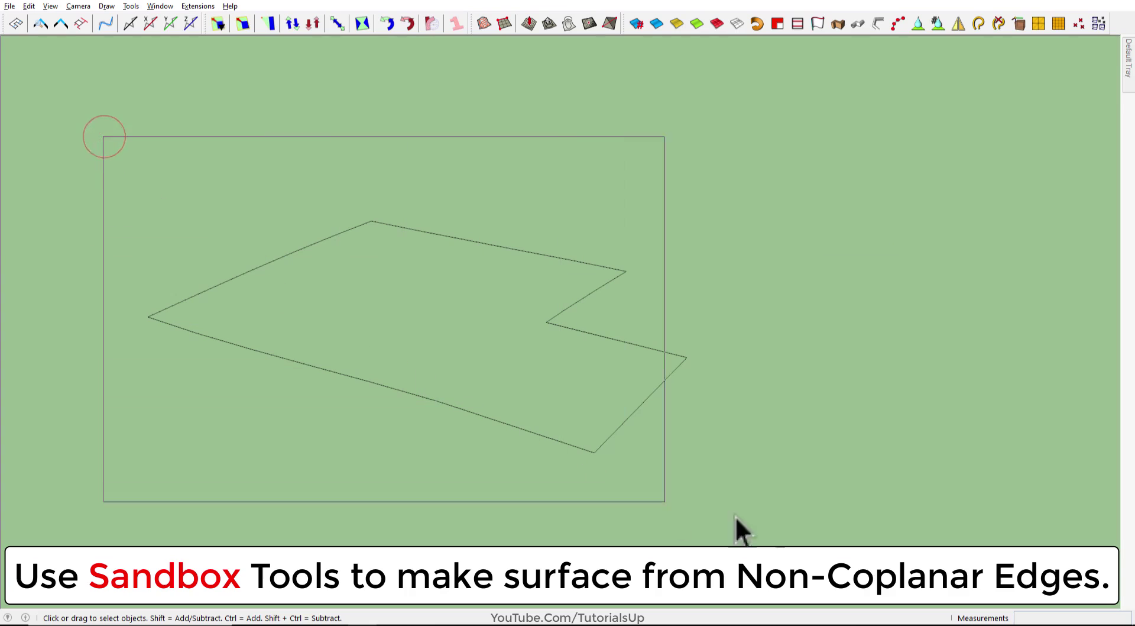
{"action": "left_click_drag", "start_coordinate": [105, 137], "coordinate": [736, 516]}
{"action": "scroll", "coordinate": [159, 270], "scroll_direction": "up", "scroll_amount": 1}
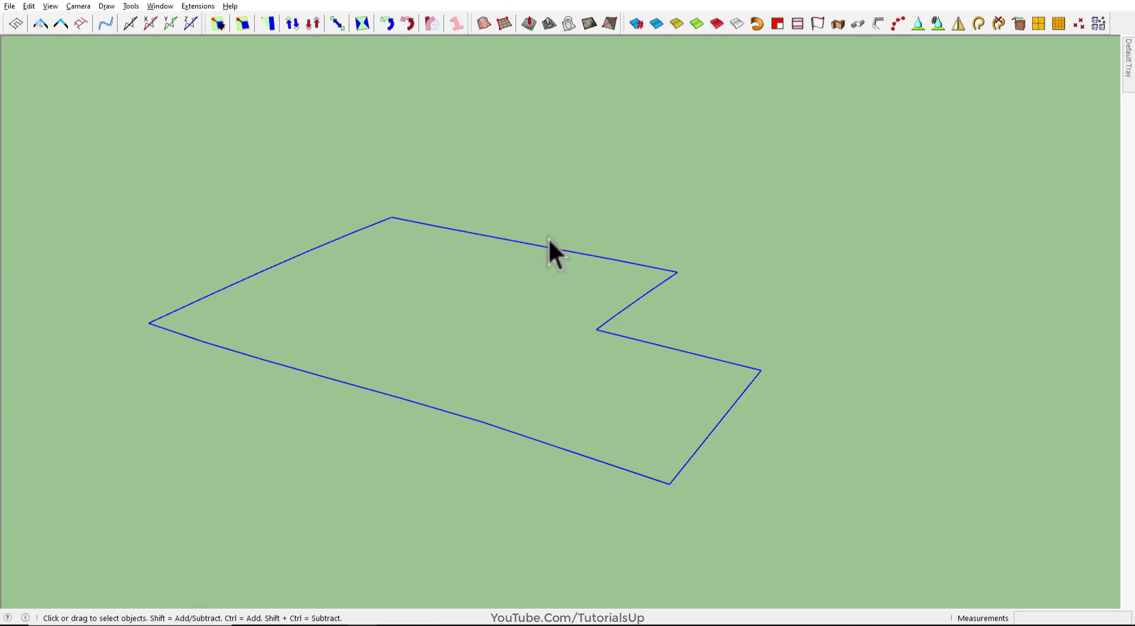
{"action": "left_click", "coordinate": [484, 22]}
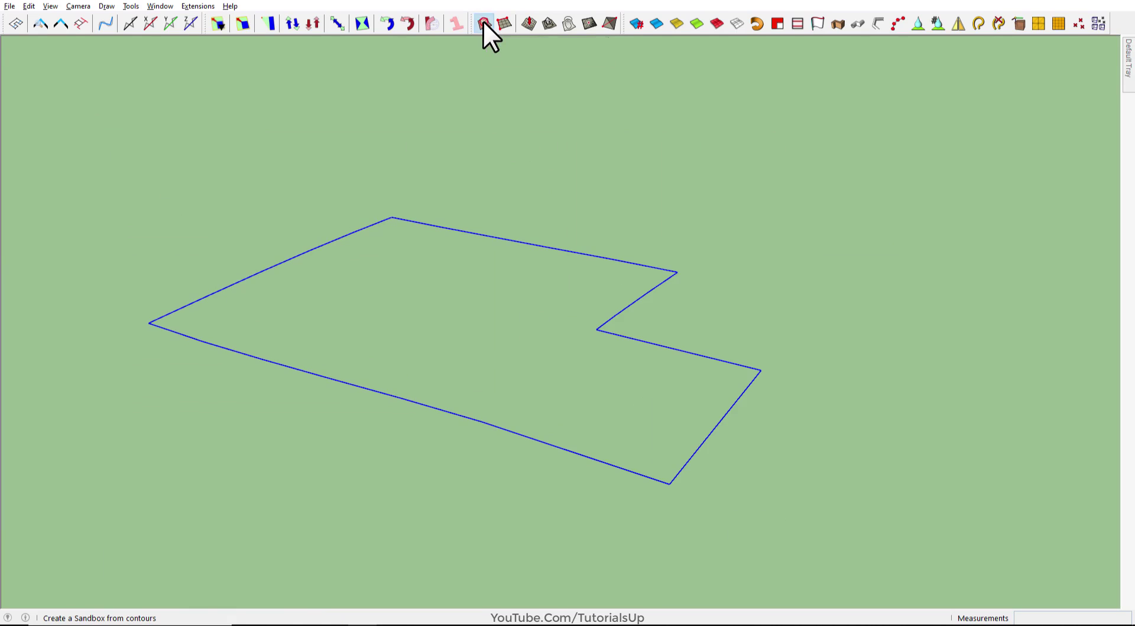
Explode the new surface group into loose geometry
{"action": "middle_click_drag", "start_coordinate": [606, 318], "coordinate": [601, 477]}
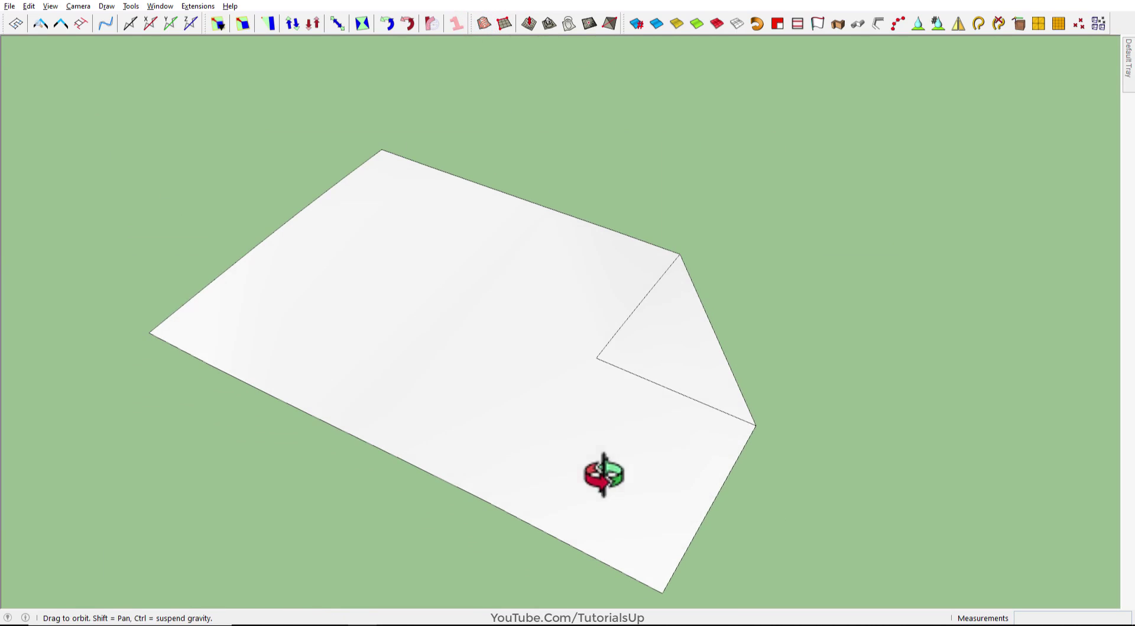
{"action": "left_click", "coordinate": [626, 378]}
{"action": "right_click", "coordinate": [583, 414]}
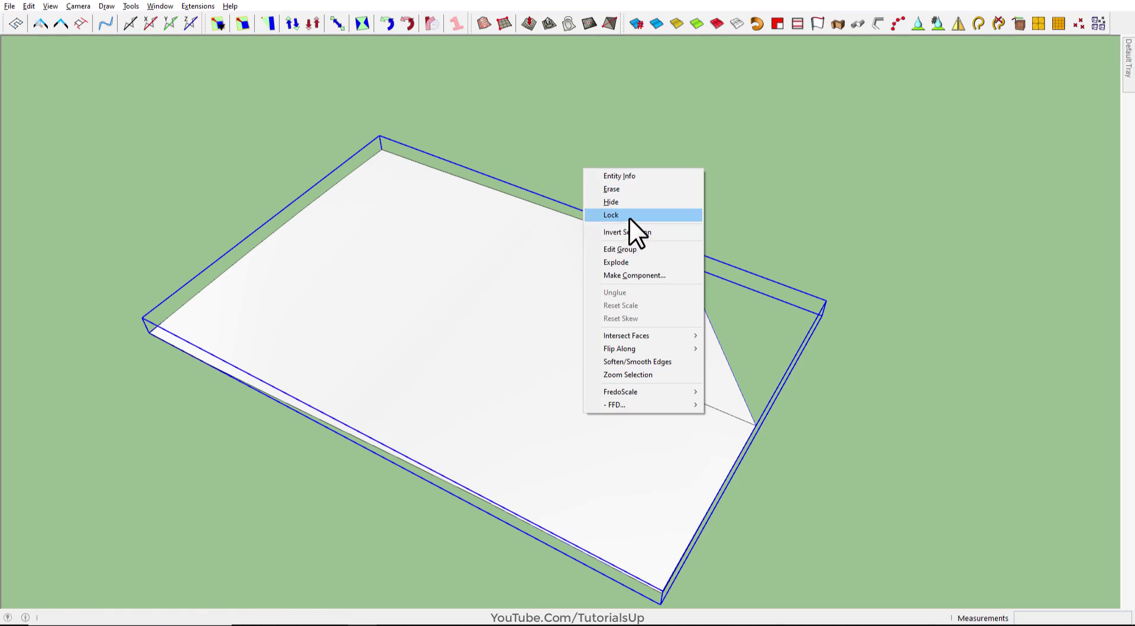
{"action": "left_click", "coordinate": [625, 262]}
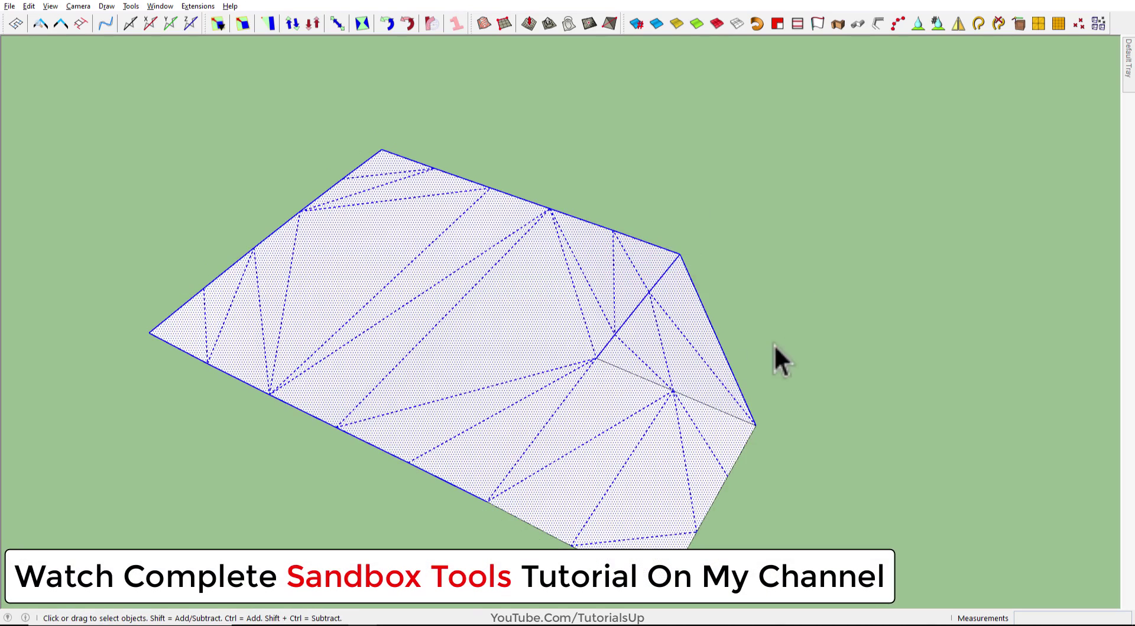
{"action": "left_click", "coordinate": [784, 339]}
Erase the extra edges bridging the notch, leaving a clean L-shaped face
{"action": "key", "text": "e"}
{"action": "left_click_drag", "start_coordinate": [645, 362], "coordinate": [721, 343]}
{"action": "key", "text": "space"}
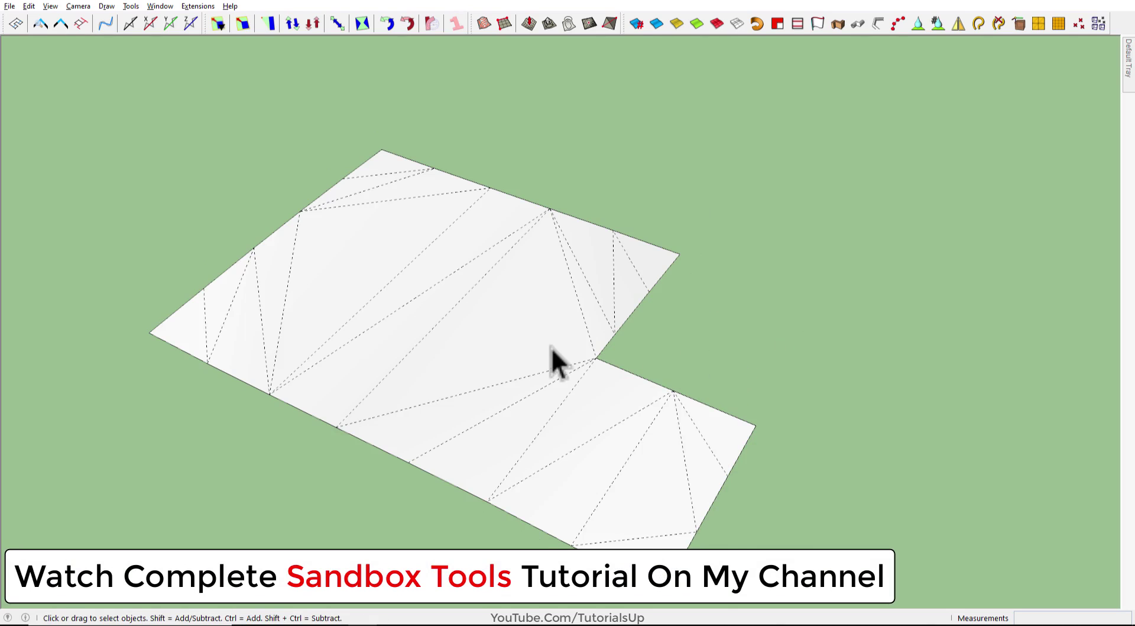
{"action": "mouse_move", "coordinate": [552, 346]}
{"action": "middle_mouse_down"}
{"action": "mouse_move", "coordinate": [642, 279]}
{"action": "mouse_move", "coordinate": [583, 43]}
{"action": "mouse_move", "coordinate": [515, 71]}
{"action": "mouse_move", "coordinate": [473, 324]}
{"action": "mouse_move", "coordinate": [489, 220]}
{"action": "mouse_move", "coordinate": [507, 195]}
{"action": "mouse_move", "coordinate": [569, 264]}
{"action": "mouse_move", "coordinate": [580, 296]}
{"action": "mouse_move", "coordinate": [578, 317]}
{"action": "mouse_move", "coordinate": [479, 375]}
{"action": "mouse_move", "coordinate": [495, 481]}
{"action": "middle_mouse_up"}
{"action": "scroll", "coordinate": [474, 324], "scroll_direction": "up", "scroll_amount": 2}
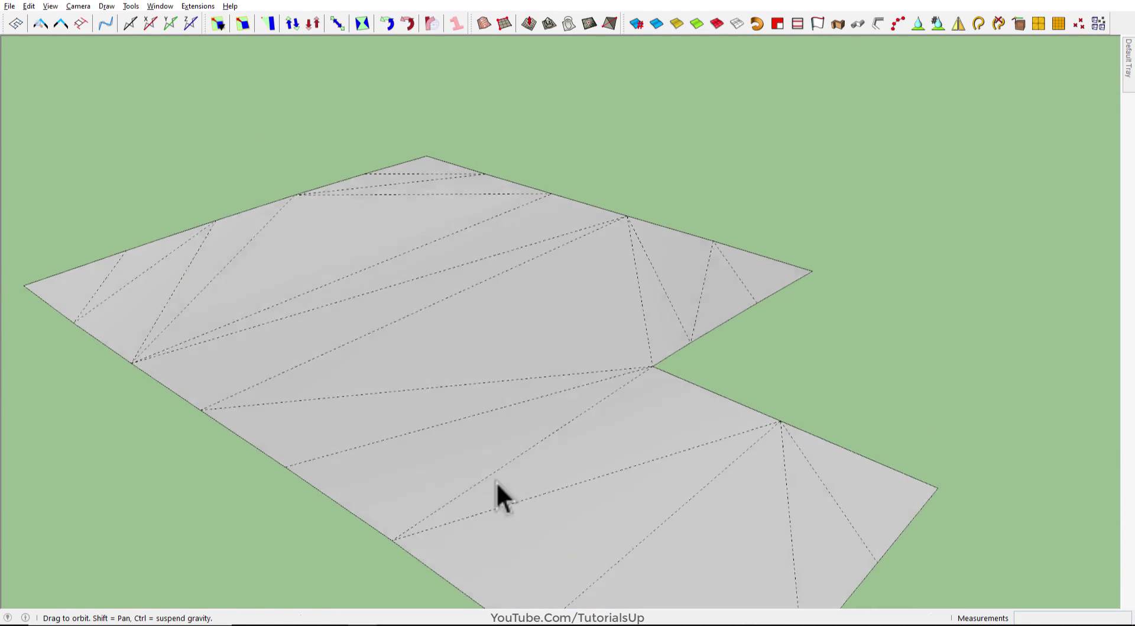
{"action": "scroll", "coordinate": [651, 323], "scroll_direction": "down", "scroll_amount": 3}
{"action": "scroll", "coordinate": [612, 379], "scroll_direction": "down", "scroll_amount": 2}
{"action": "middle_click_drag", "start_coordinate": [644, 367], "coordinate": [708, 292]}
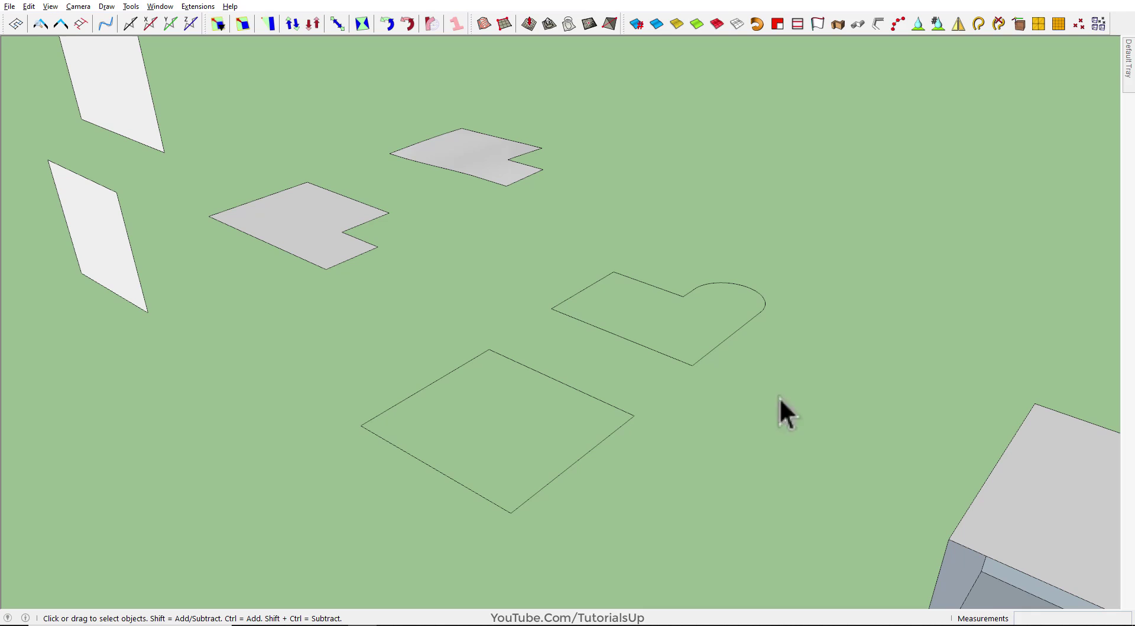
Try drawing test lines across the square outline, undoing each one
{"action": "scroll", "coordinate": [476, 496], "scroll_direction": "up", "scroll_amount": 2}
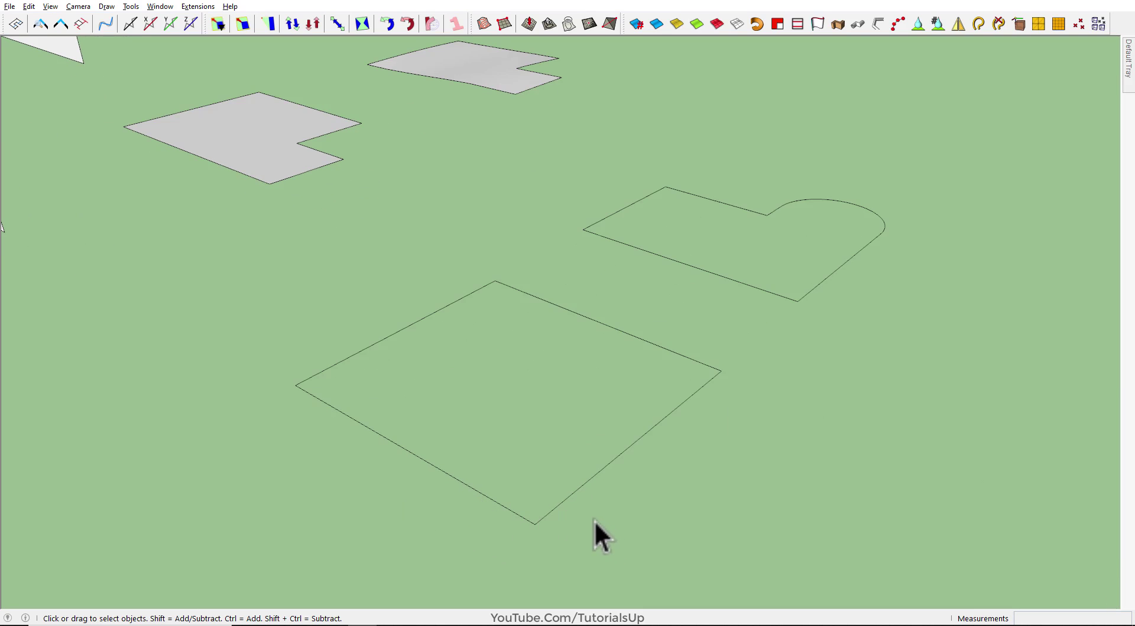
{"action": "mouse_move", "coordinate": [572, 303]}
{"action": "middle_mouse_down"}
{"action": "mouse_move", "coordinate": [578, 345]}
{"action": "mouse_move", "coordinate": [651, 409]}
{"action": "mouse_move", "coordinate": [730, 588]}
{"action": "middle_mouse_up"}
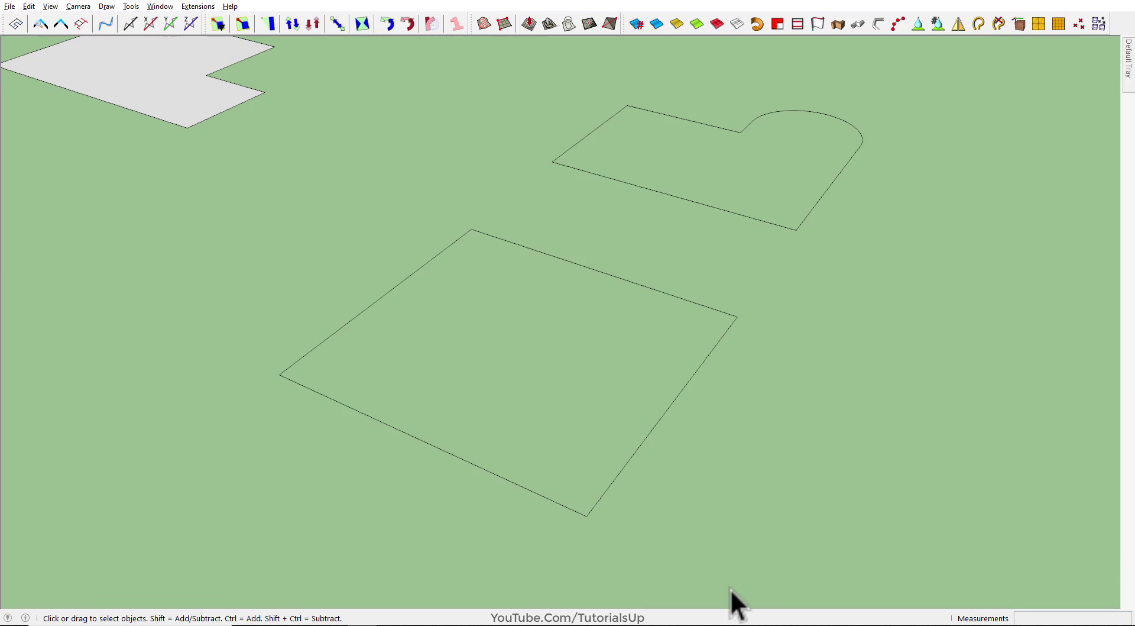
{"action": "key", "text": "l"}
{"action": "left_click", "coordinate": [736, 316]}
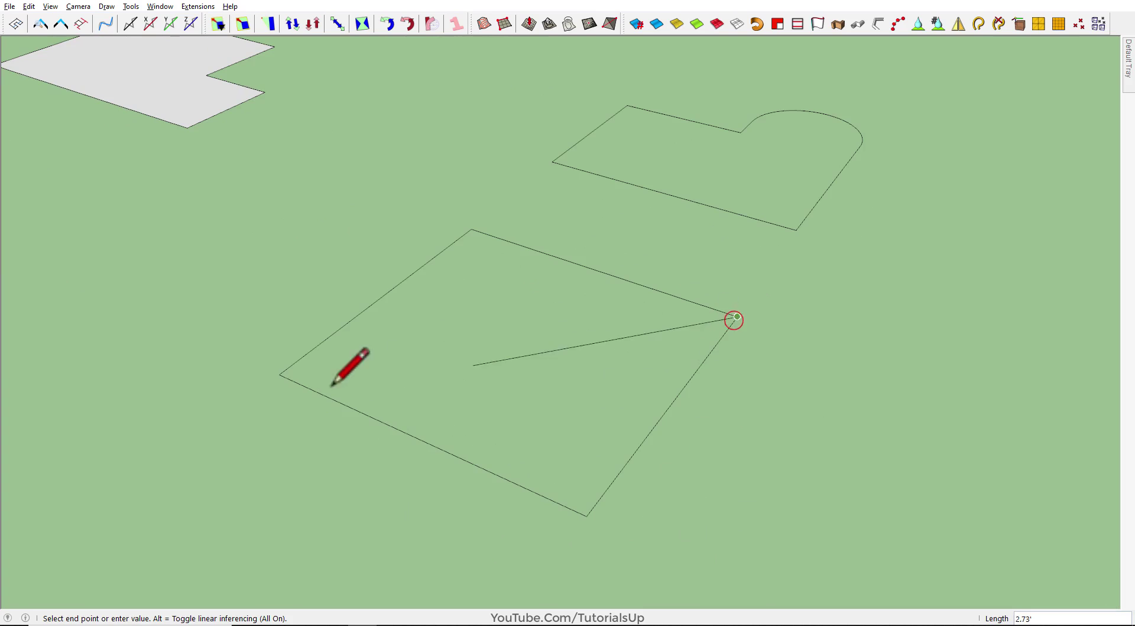
{"action": "left_click", "coordinate": [283, 372]}
{"action": "key", "text": "ctrl+z"}
{"action": "left_click", "coordinate": [614, 480]}
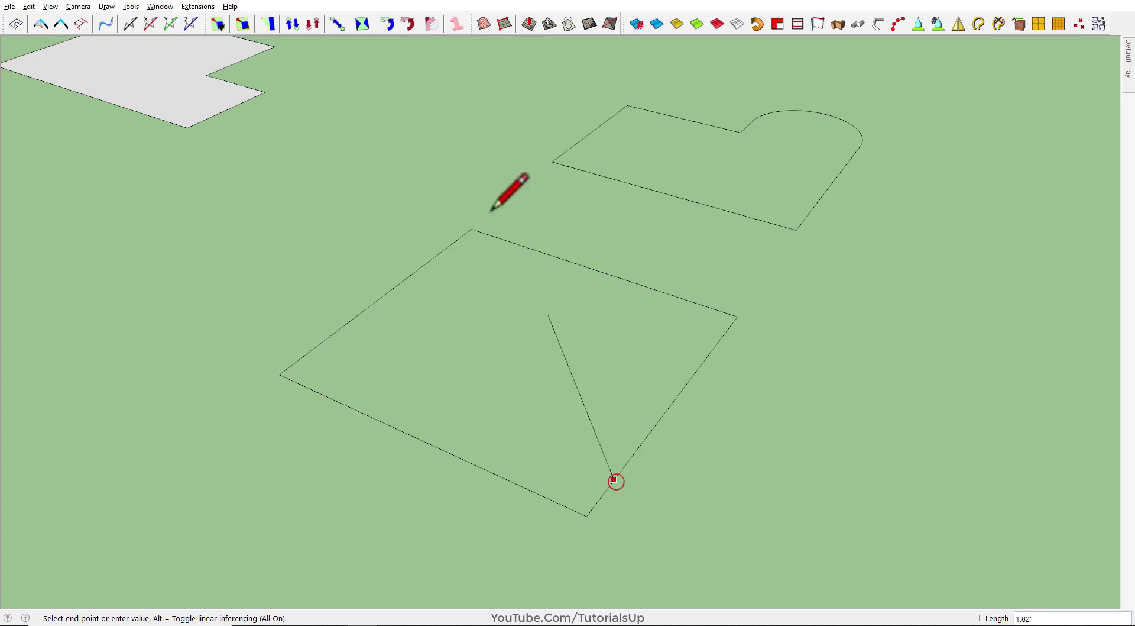
{"action": "left_click", "coordinate": [472, 229]}
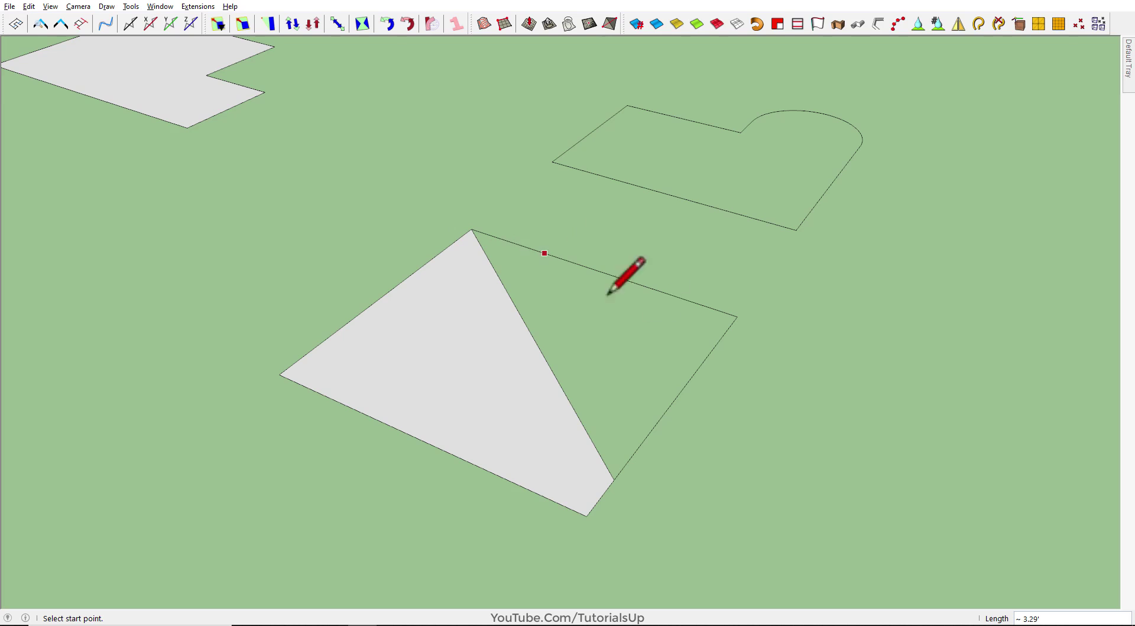
{"action": "key", "text": "ctrl+z"}
{"action": "key", "text": "space"}
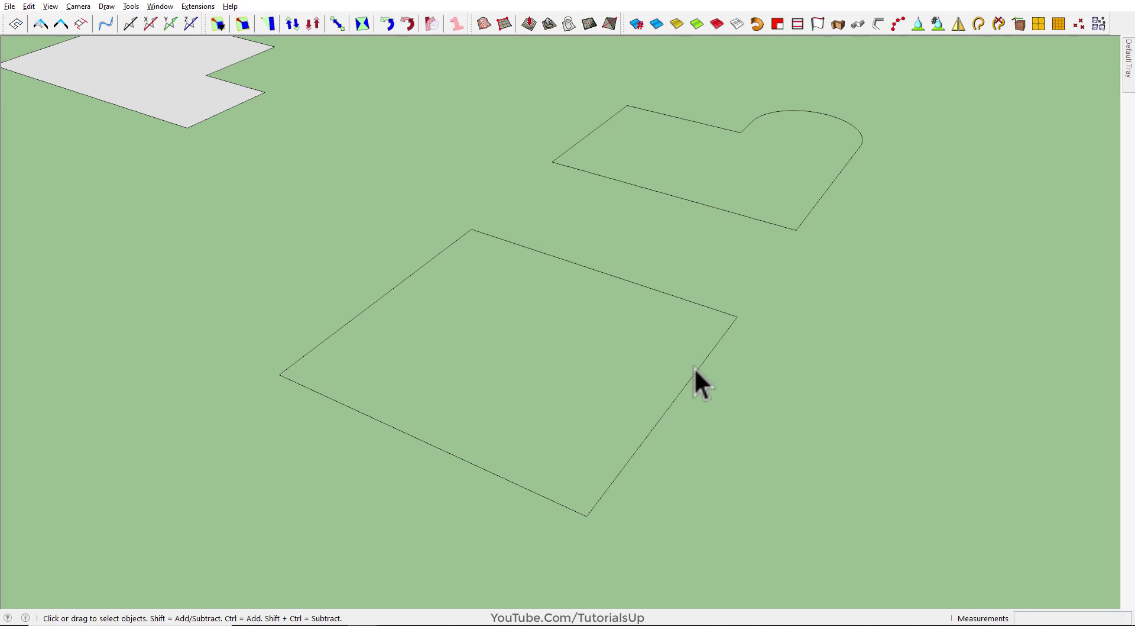
Zoom in on the square outline and erase the tiny stray edge
{"action": "scroll", "coordinate": [641, 480], "scroll_direction": "up", "scroll_amount": 2}
{"action": "scroll", "coordinate": [585, 459], "scroll_direction": "up", "scroll_amount": 2}
{"action": "middle_click_drag", "start_coordinate": [594, 451], "coordinate": [670, 486]}
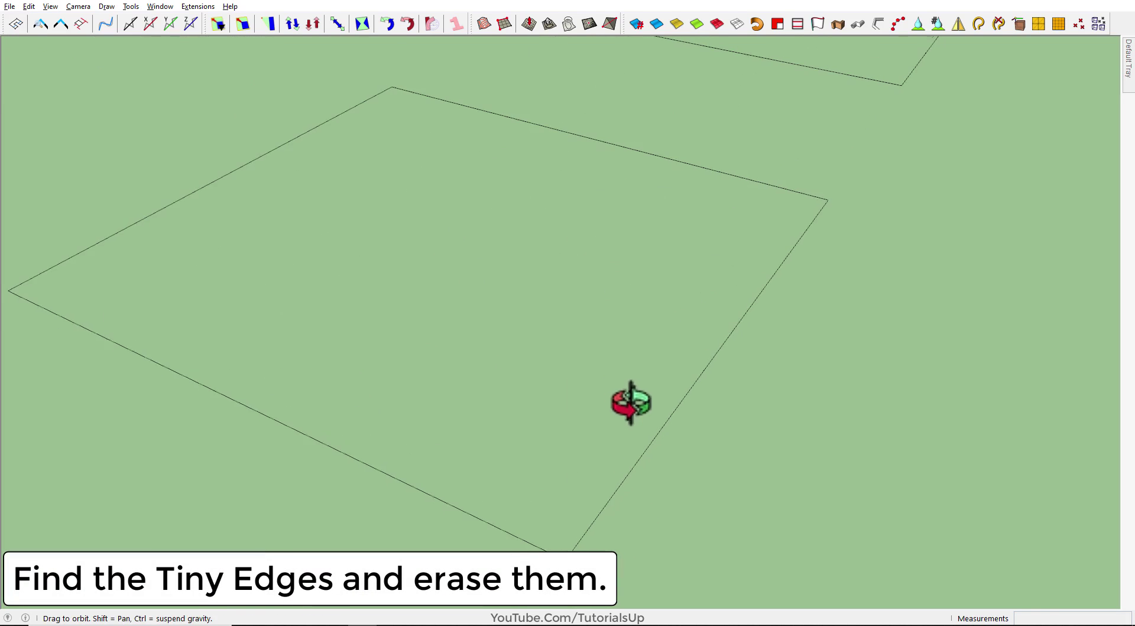
{"action": "scroll", "coordinate": [728, 437], "scroll_direction": "up", "scroll_amount": 3}
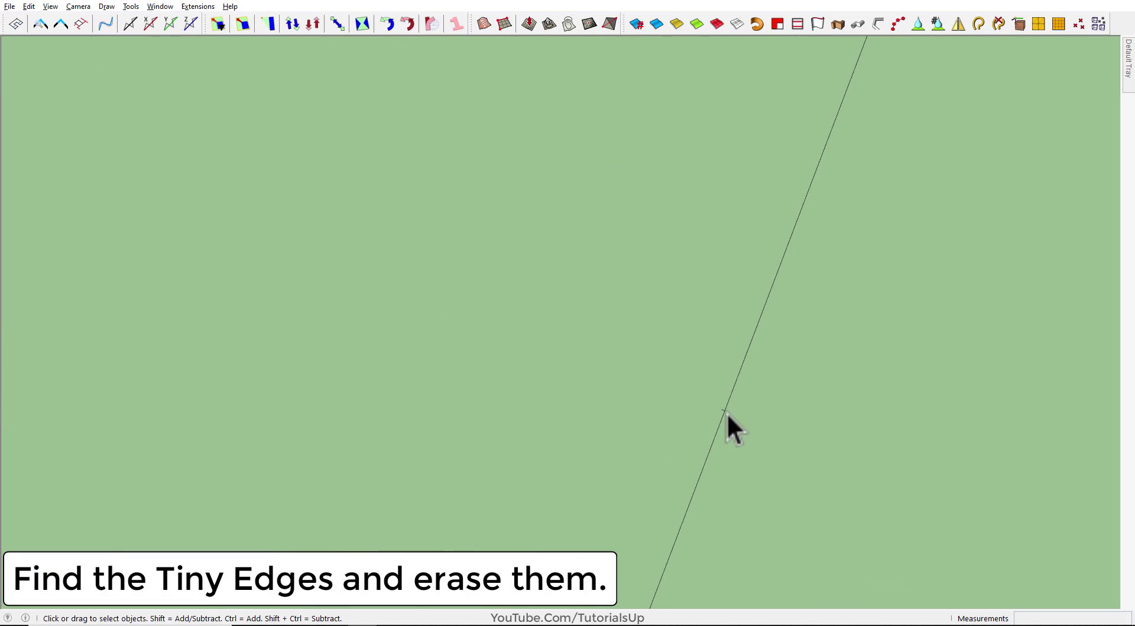
{"action": "scroll", "coordinate": [725, 410], "scroll_direction": "up", "scroll_amount": 1}
{"action": "scroll", "coordinate": [725, 410], "scroll_direction": "up", "scroll_amount": 1}
{"action": "scroll", "coordinate": [725, 414], "scroll_direction": "up", "scroll_amount": 1}
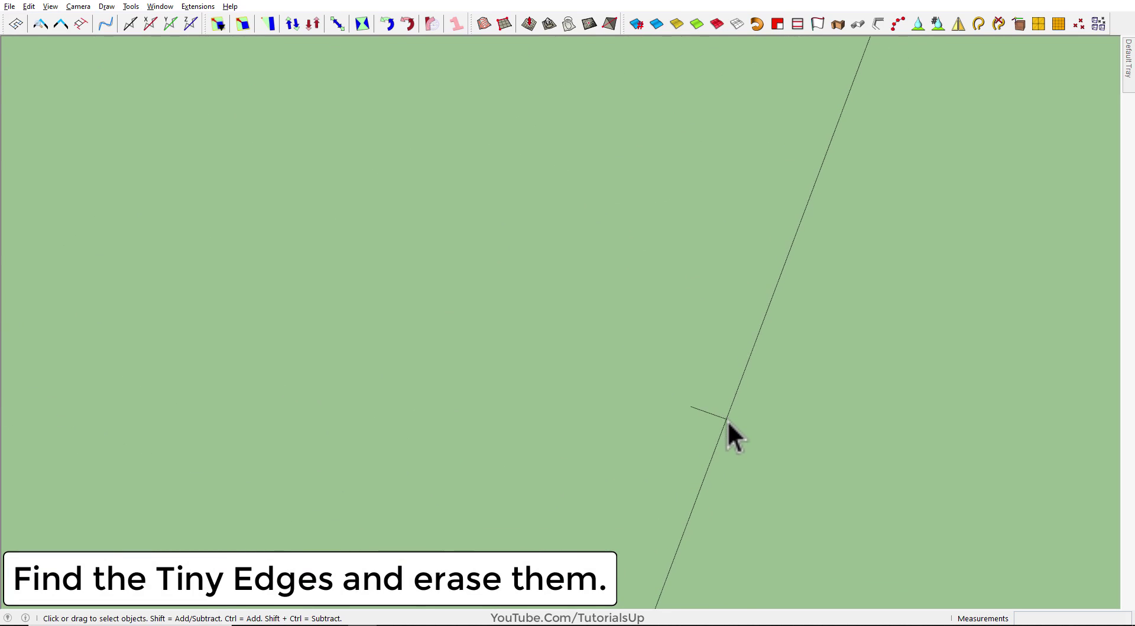
{"action": "scroll", "coordinate": [728, 420], "scroll_direction": "up", "scroll_amount": 1}
{"action": "key", "text": "e"}
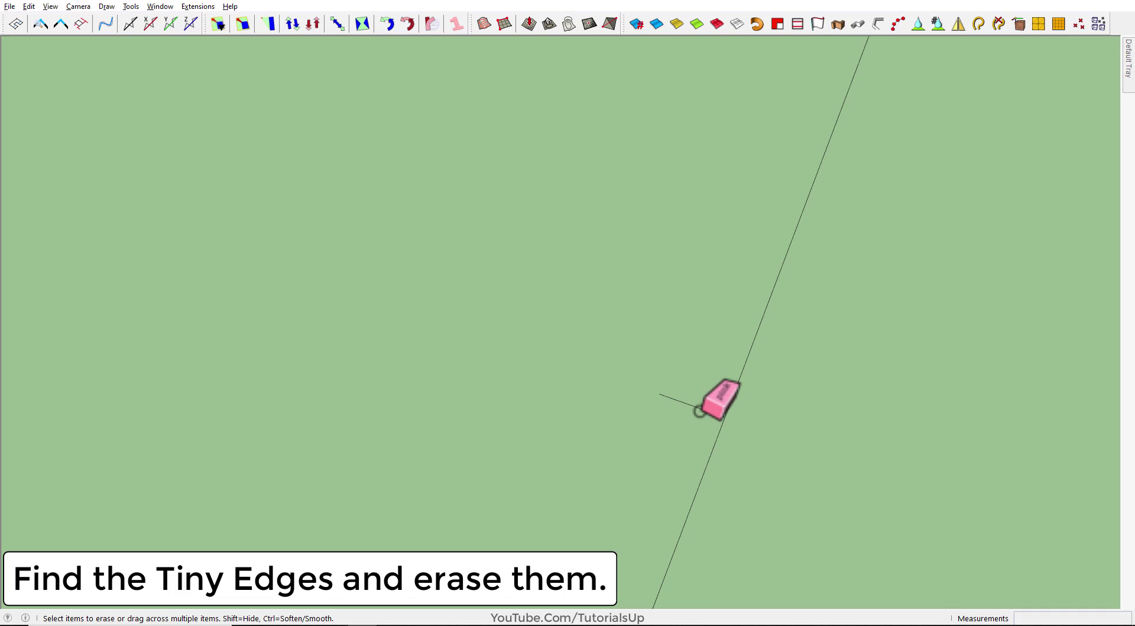
{"action": "left_click", "coordinate": [721, 414]}
{"action": "key", "text": "space"}
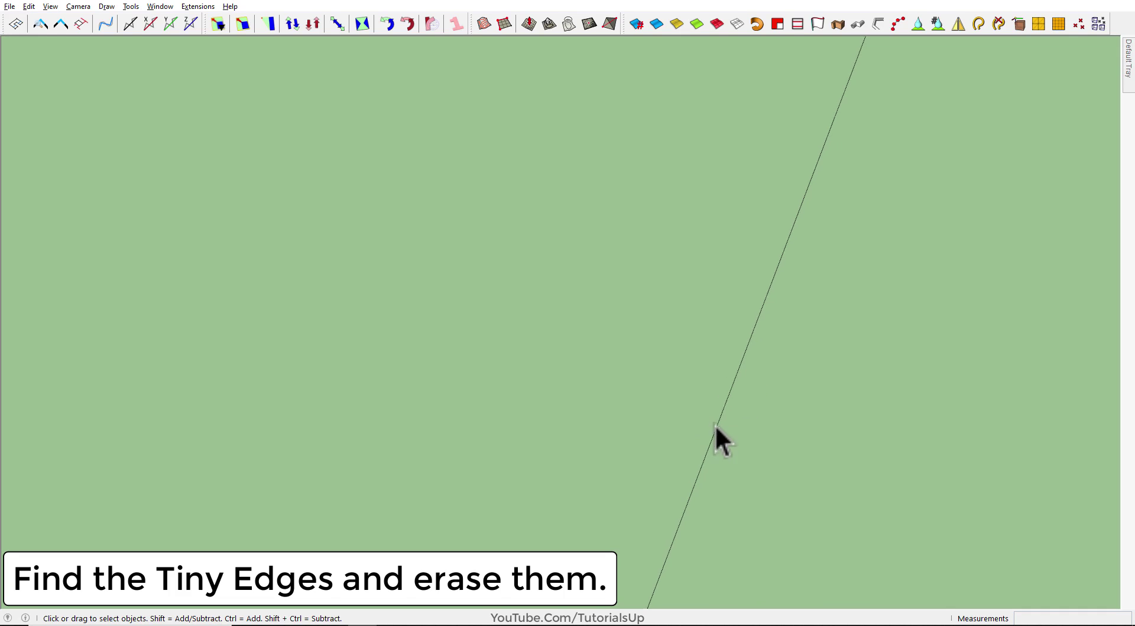
Retrace the square's side with the Line tool to close it into a face
{"action": "scroll", "coordinate": [712, 379], "scroll_direction": "down", "scroll_amount": 1}
{"action": "scroll", "coordinate": [711, 378], "scroll_direction": "down", "scroll_amount": 3}
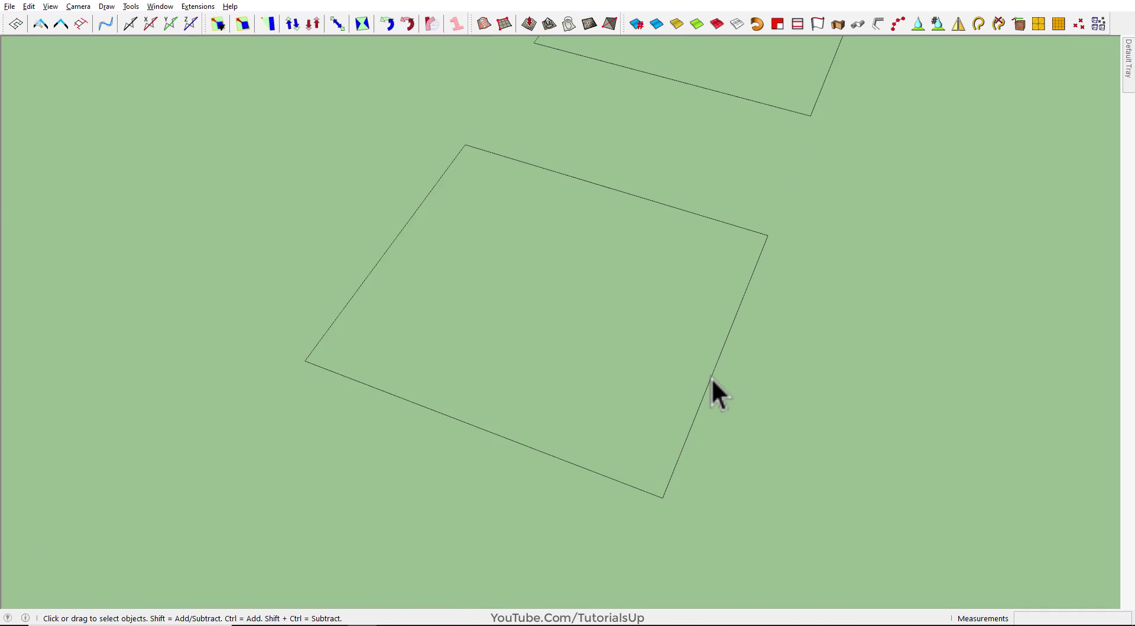
{"action": "key", "text": "l"}
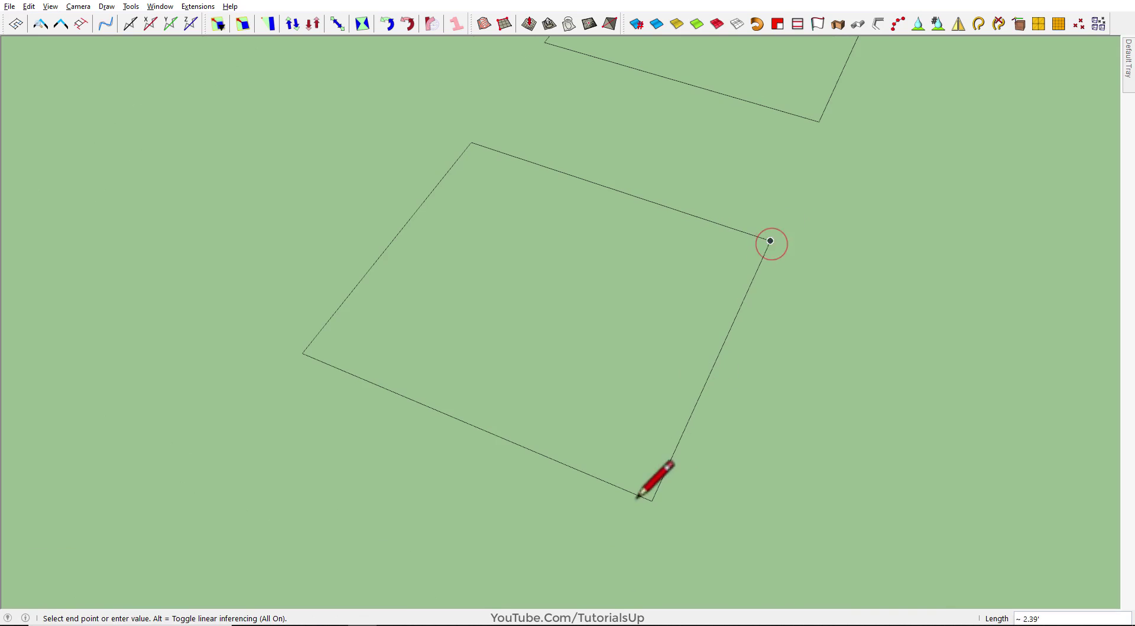
{"action": "left_click", "coordinate": [652, 501]}
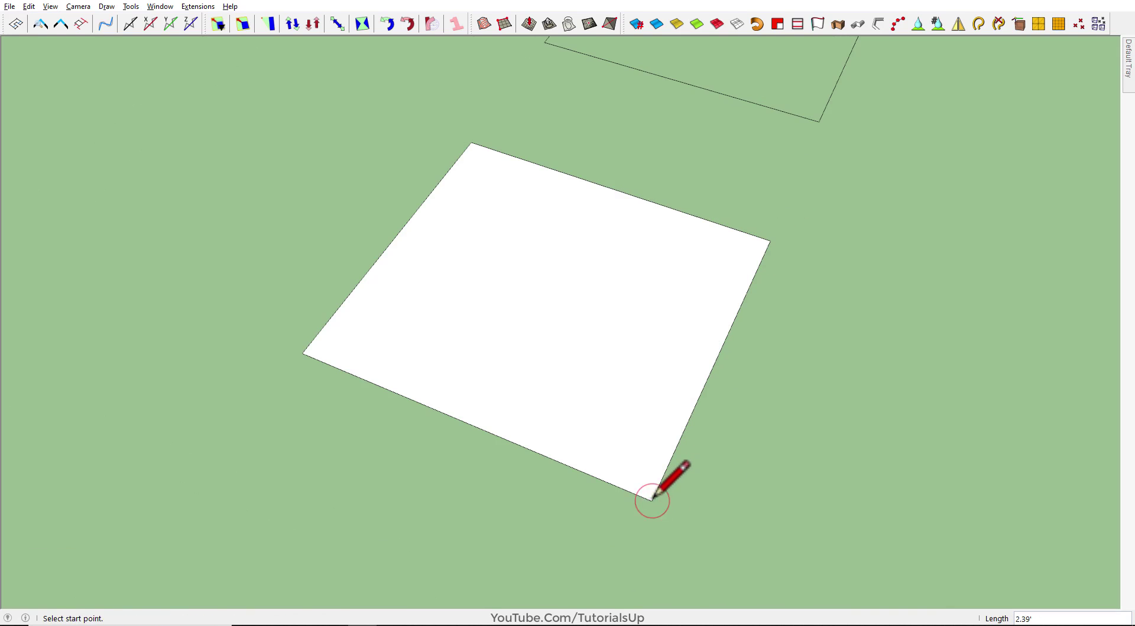
Test Push/Pull on the square face, cancel it, and move toward the rounded outline
{"action": "key", "text": "space"}
{"action": "mouse_move", "coordinate": [740, 504]}
{"action": "middle_mouse_down"}
{"action": "mouse_move", "coordinate": [693, 434]}
{"action": "mouse_move", "coordinate": [616, 360]}
{"action": "middle_mouse_up"}
{"action": "key", "text": "p"}
{"action": "left_click", "coordinate": [616, 361]}
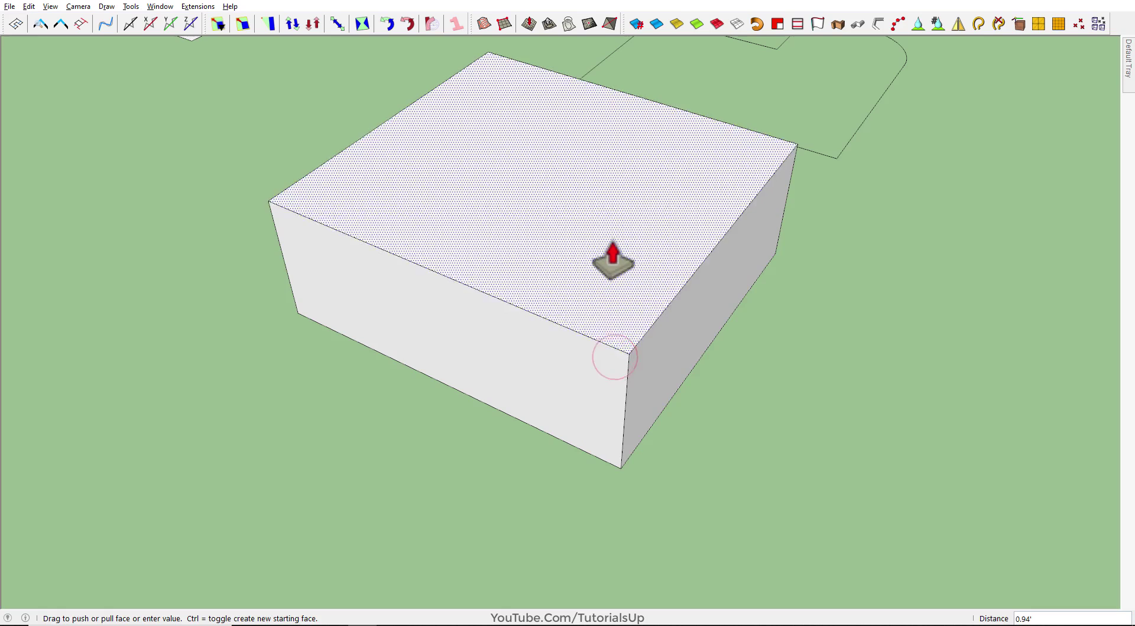
{"action": "key", "text": "space"}
{"action": "left_click", "coordinate": [880, 452]}
{"action": "mouse_move", "coordinate": [684, 289]}
{"action": "middle_mouse_down"}
{"action": "mouse_move", "coordinate": [674, 347]}
{"action": "mouse_move", "coordinate": [489, 317]}
{"action": "middle_mouse_up"}
{"action": "middle_click_drag", "start_coordinate": [733, 142], "coordinate": [654, 188], "text": "shift"}
{"action": "left_click_drag", "start_coordinate": [654, 188], "coordinate": [537, 398]}
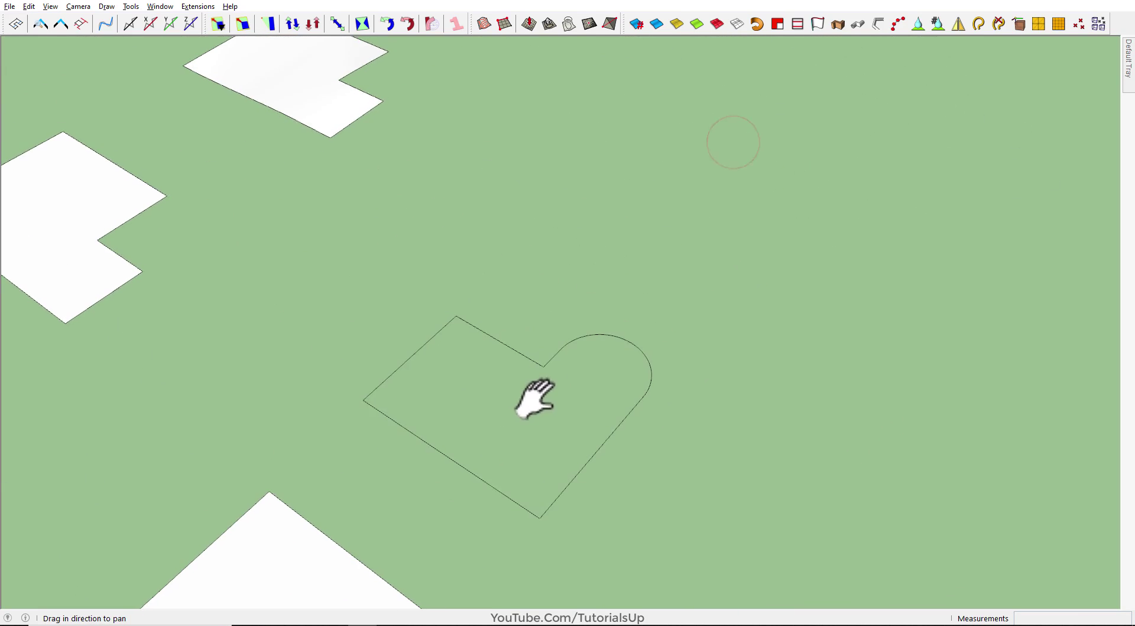
{"action": "scroll", "coordinate": [481, 487], "scroll_direction": "up", "scroll_amount": 3}
{"action": "scroll", "coordinate": [541, 513], "scroll_direction": "up", "scroll_amount": 1}
{"action": "mouse_move", "coordinate": [541, 513]}
{"action": "middle_mouse_down"}
{"action": "mouse_move", "coordinate": [598, 405]}
{"action": "mouse_move", "coordinate": [596, 543]}
{"action": "mouse_move", "coordinate": [612, 534]}
{"action": "middle_mouse_up"}
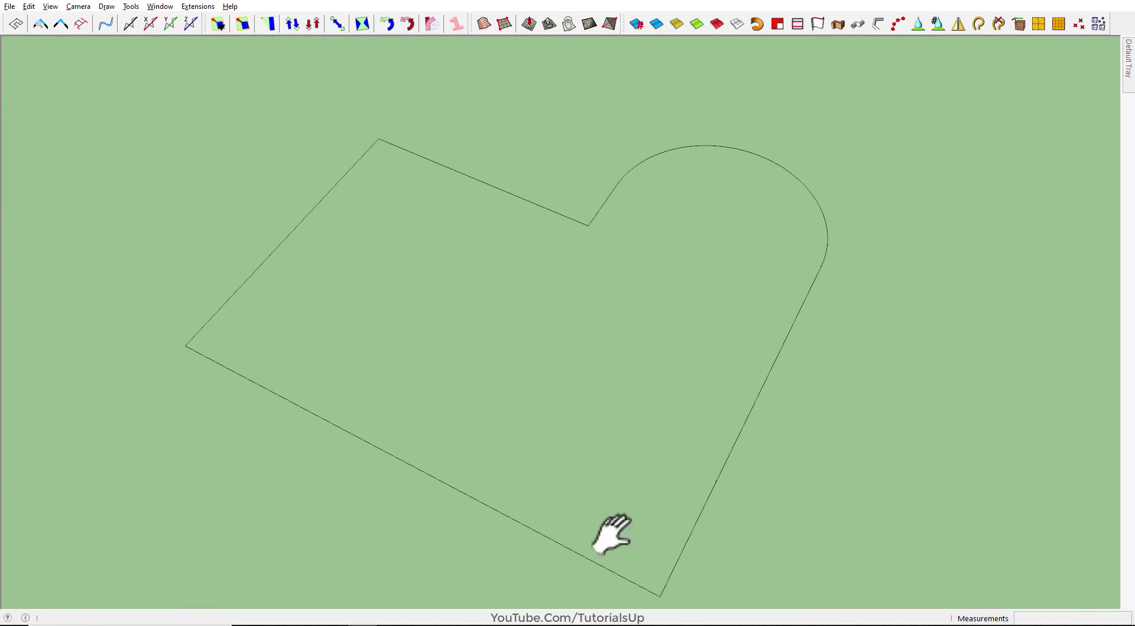
{"action": "left_click", "coordinate": [745, 421]}
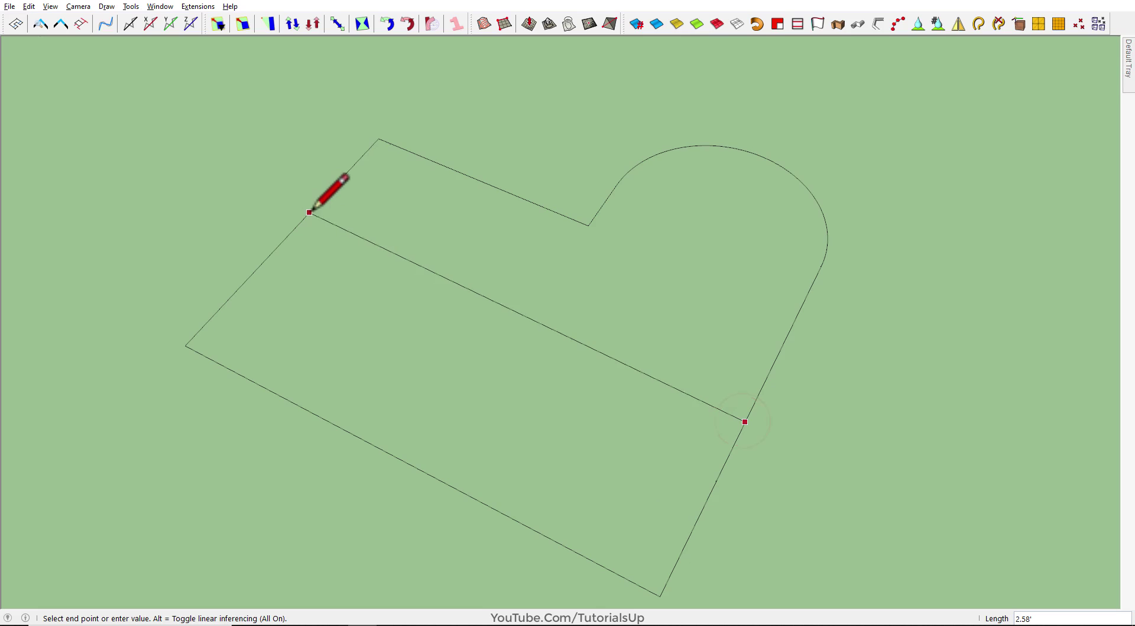
{"action": "key", "text": "Escape"}
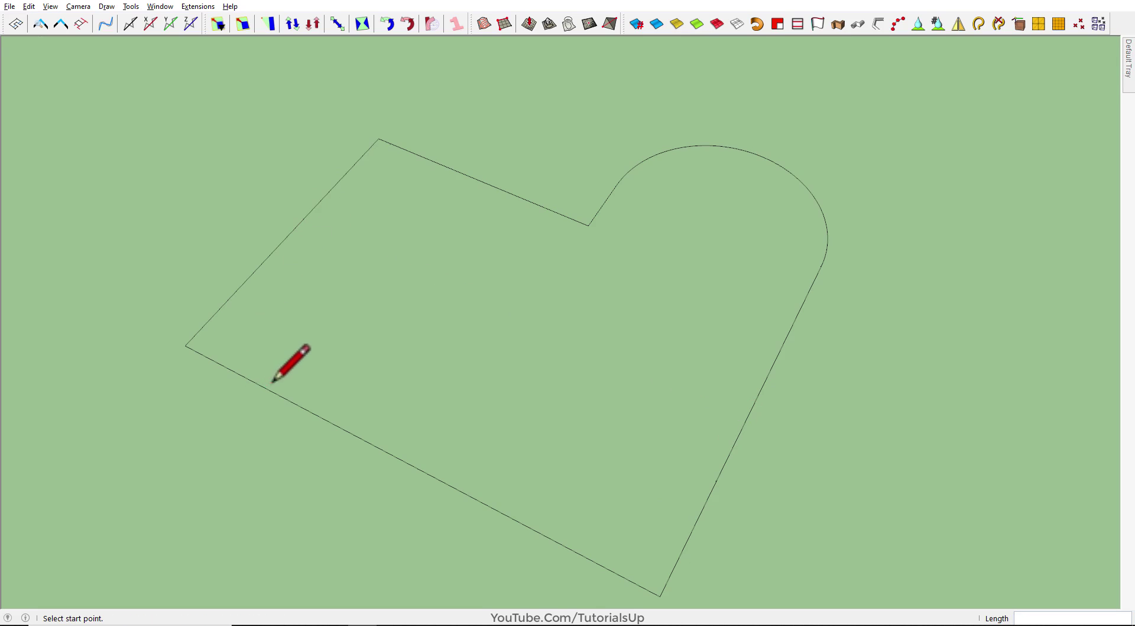
{"action": "key", "text": "space"}
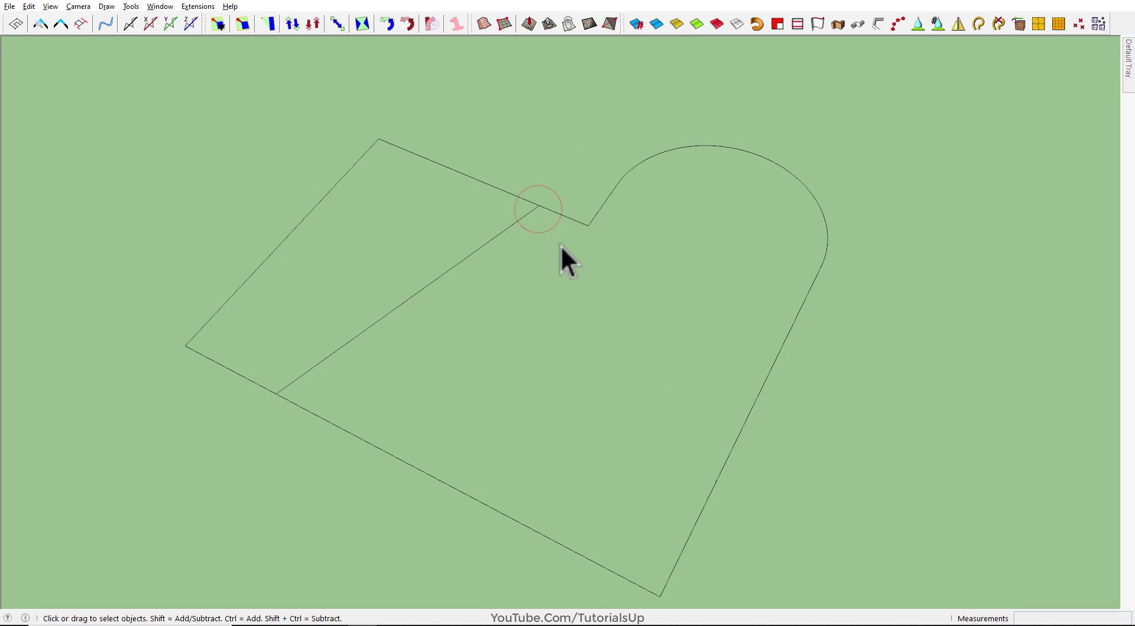
{"action": "scroll", "coordinate": [414, 207], "scroll_direction": "down", "scroll_amount": 1}
{"action": "scroll", "coordinate": [414, 207], "scroll_direction": "down", "scroll_amount": 2}
{"action": "scroll", "coordinate": [594, 389], "scroll_direction": "up", "scroll_amount": 3}
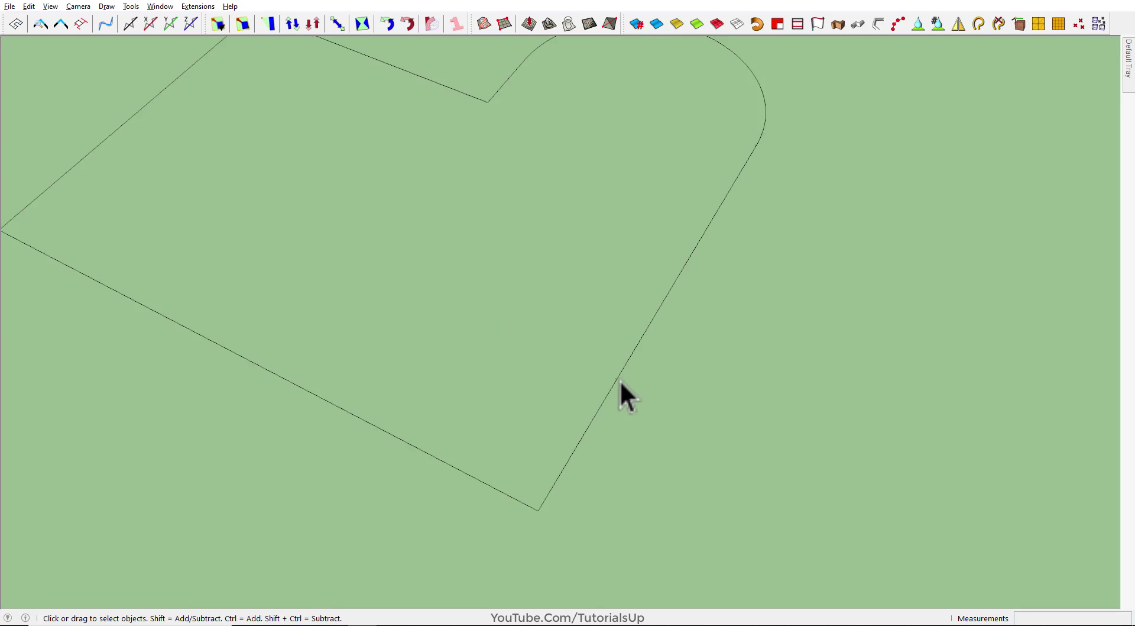
{"action": "scroll", "coordinate": [617, 378], "scroll_direction": "up", "scroll_amount": 3}
{"action": "scroll", "coordinate": [612, 391], "scroll_direction": "up", "scroll_amount": 1}
{"action": "scroll", "coordinate": [648, 423], "scroll_direction": "down", "scroll_amount": 3}
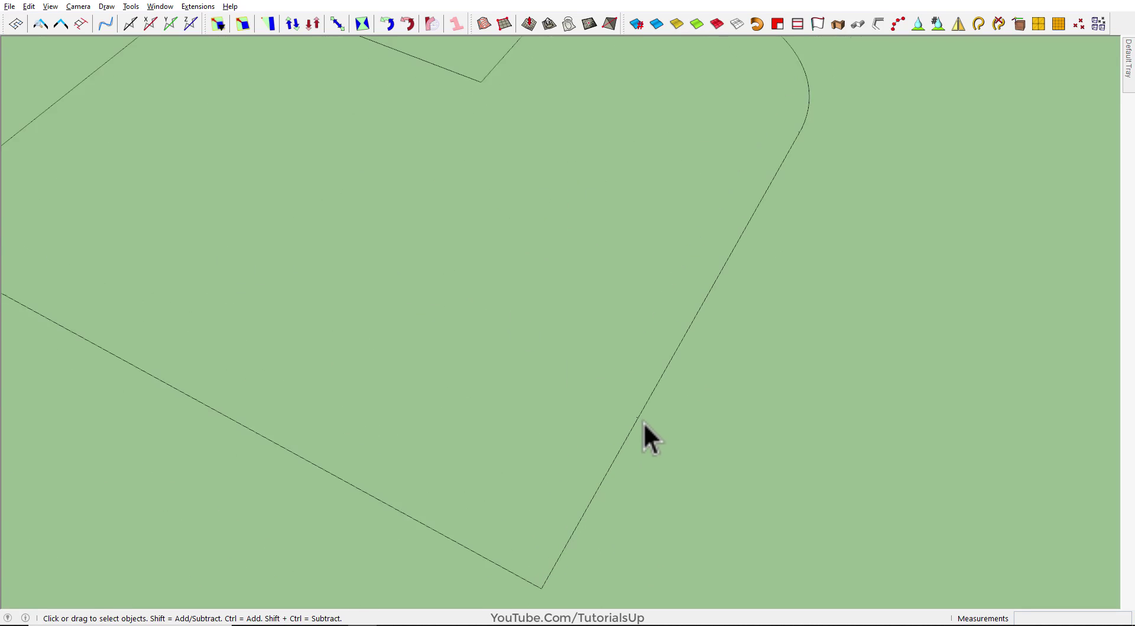
{"action": "scroll", "coordinate": [644, 421], "scroll_direction": "down", "scroll_amount": 2}
{"action": "scroll", "coordinate": [392, 112], "scroll_direction": "up", "scroll_amount": 3}
{"action": "scroll", "coordinate": [544, 210], "scroll_direction": "up", "scroll_amount": 2}
{"action": "scroll", "coordinate": [286, 241], "scroll_direction": "down", "scroll_amount": 3}
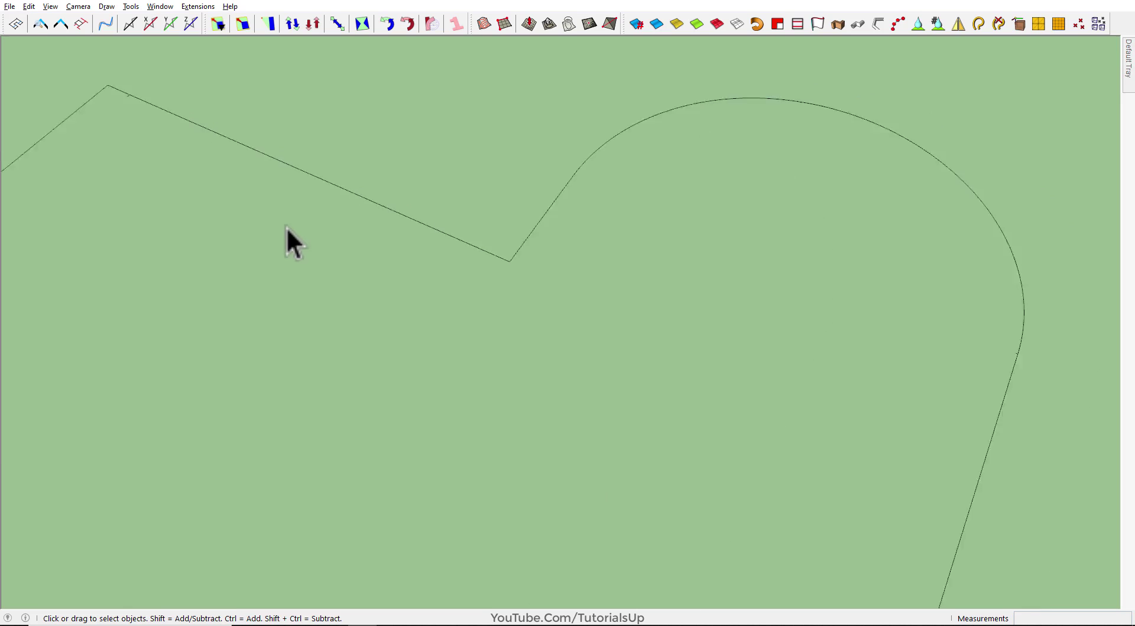
{"action": "scroll", "coordinate": [661, 198], "scroll_direction": "down", "scroll_amount": 2}
{"action": "mouse_move", "coordinate": [661, 198]}
{"action": "middle_mouse_down"}
{"action": "mouse_move", "coordinate": [775, 203]}
{"action": "mouse_move", "coordinate": [287, 176]}
{"action": "middle_mouse_up"}
{"action": "scroll", "coordinate": [328, 157], "scroll_direction": "up", "scroll_amount": 3}
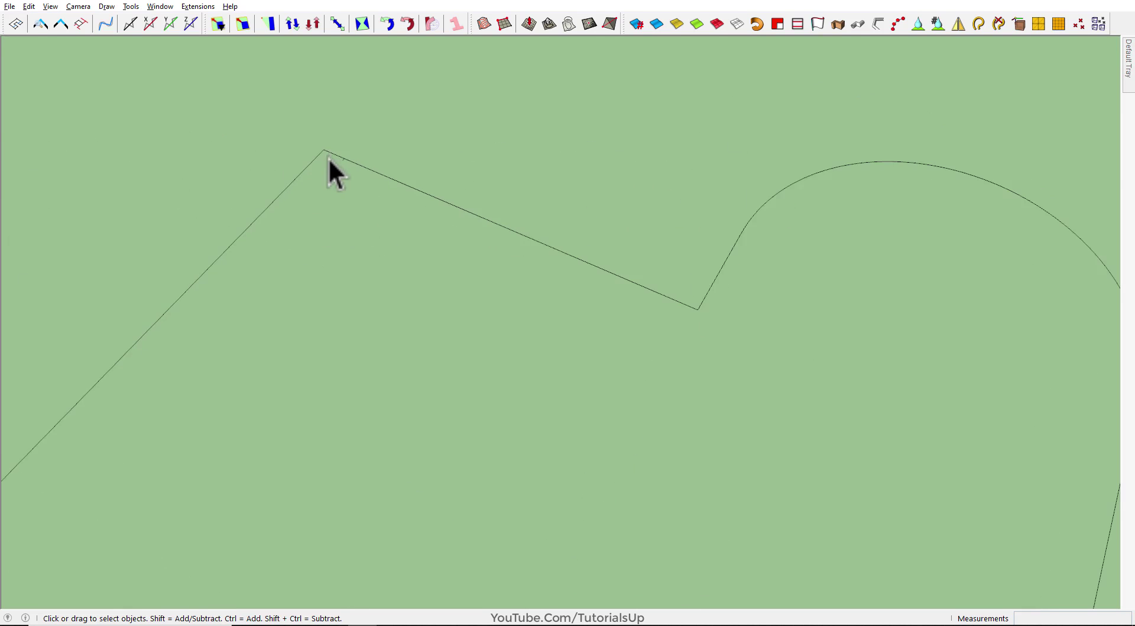
{"action": "scroll", "coordinate": [335, 157], "scroll_direction": "up", "scroll_amount": 3}
{"action": "scroll", "coordinate": [371, 147], "scroll_direction": "down", "scroll_amount": 2}
{"action": "scroll", "coordinate": [368, 151], "scroll_direction": "down", "scroll_amount": 4}
{"action": "scroll", "coordinate": [650, 482], "scroll_direction": "up", "scroll_amount": 1}
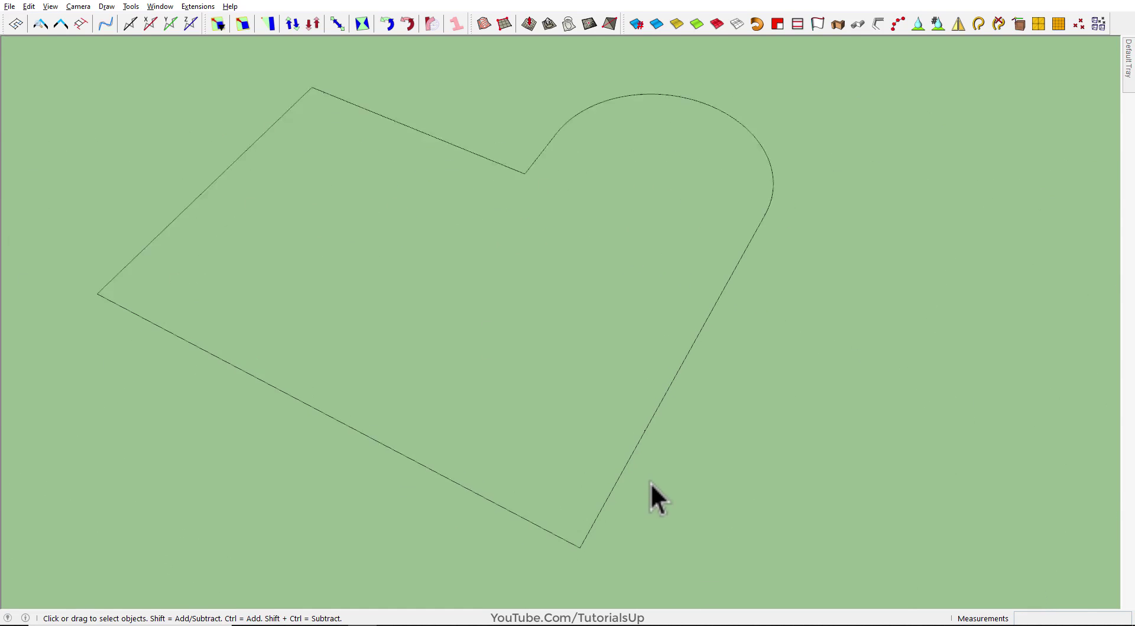
{"action": "scroll", "coordinate": [638, 475], "scroll_direction": "up", "scroll_amount": 1}
{"action": "scroll", "coordinate": [630, 456], "scroll_direction": "down", "scroll_amount": 3}
{"action": "scroll", "coordinate": [620, 406], "scroll_direction": "up", "scroll_amount": 1}
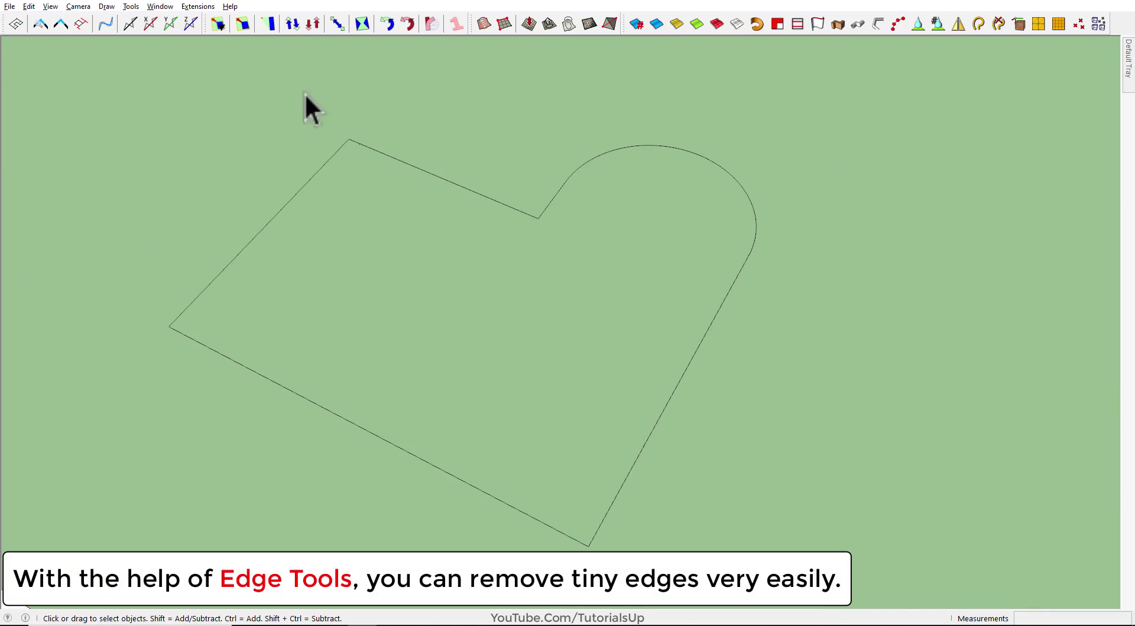
With Edge Tools Close Gaps, remove the tiny curve edge and close the top-corner gap
{"action": "left_click", "coordinate": [39, 25]}
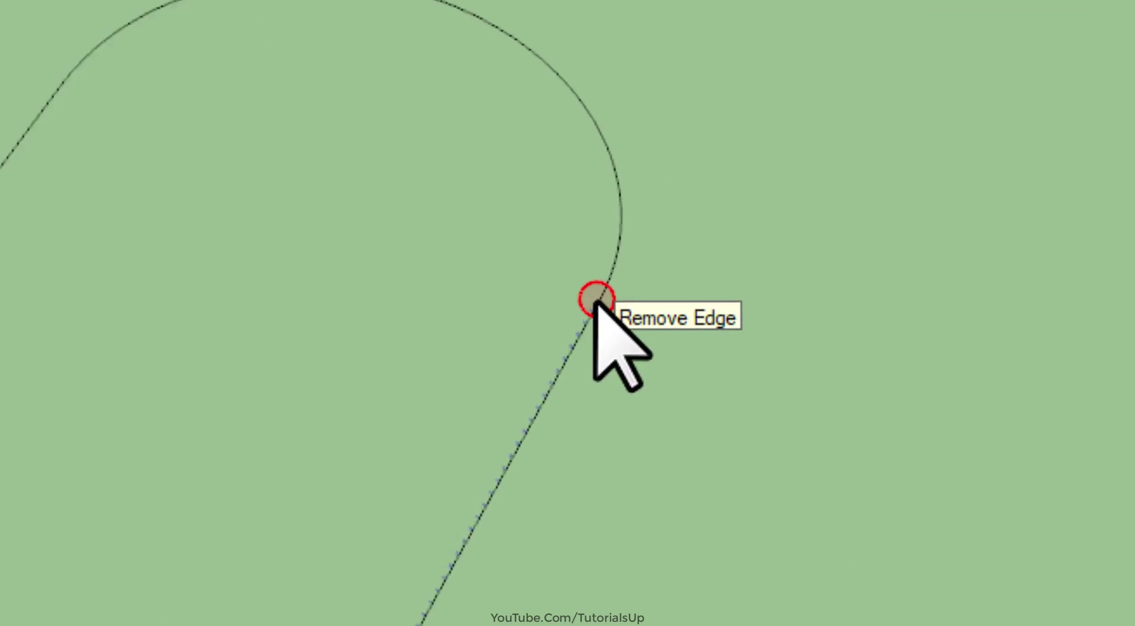
{"action": "left_click", "coordinate": [553, 317]}
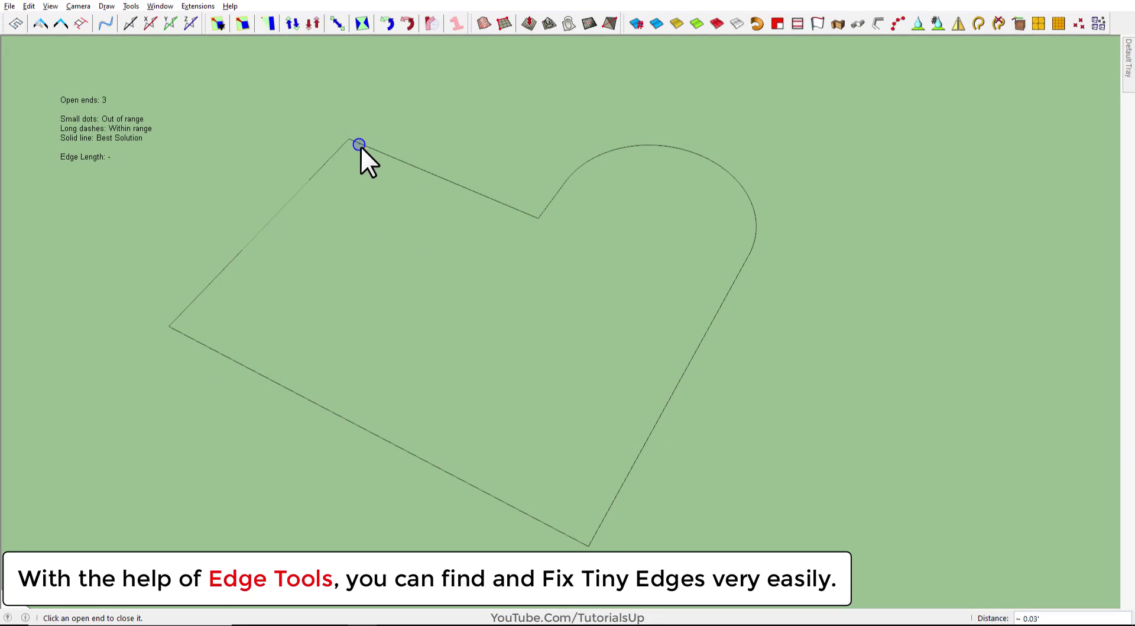
{"action": "left_click", "coordinate": [359, 145]}
{"action": "key", "text": "space"}
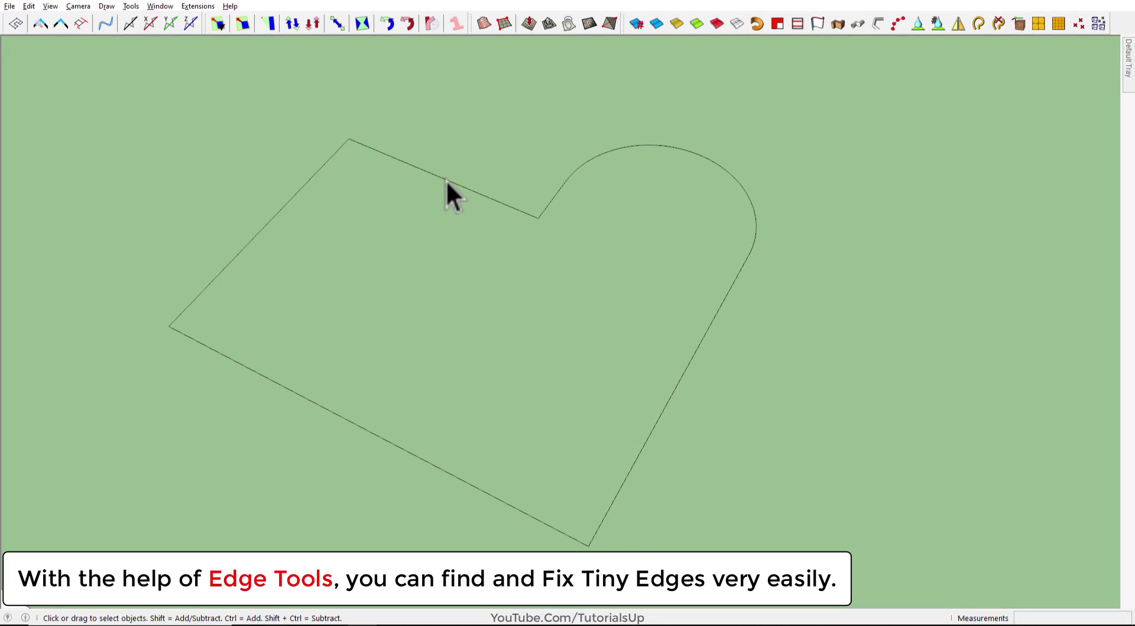
Retrace the rounded outline's top edge so the shape fills with a face
{"action": "left_click", "coordinate": [446, 179]}
{"action": "key", "text": "l"}
{"action": "left_click", "coordinate": [539, 218]}
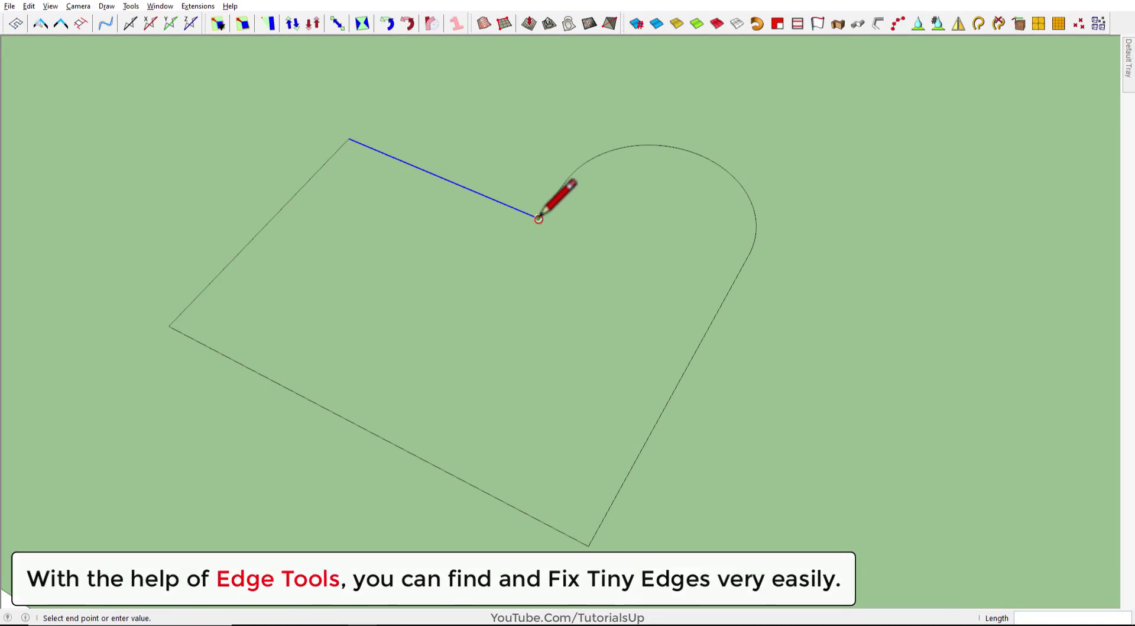
{"action": "left_click", "coordinate": [349, 139]}
{"action": "key", "text": "space"}
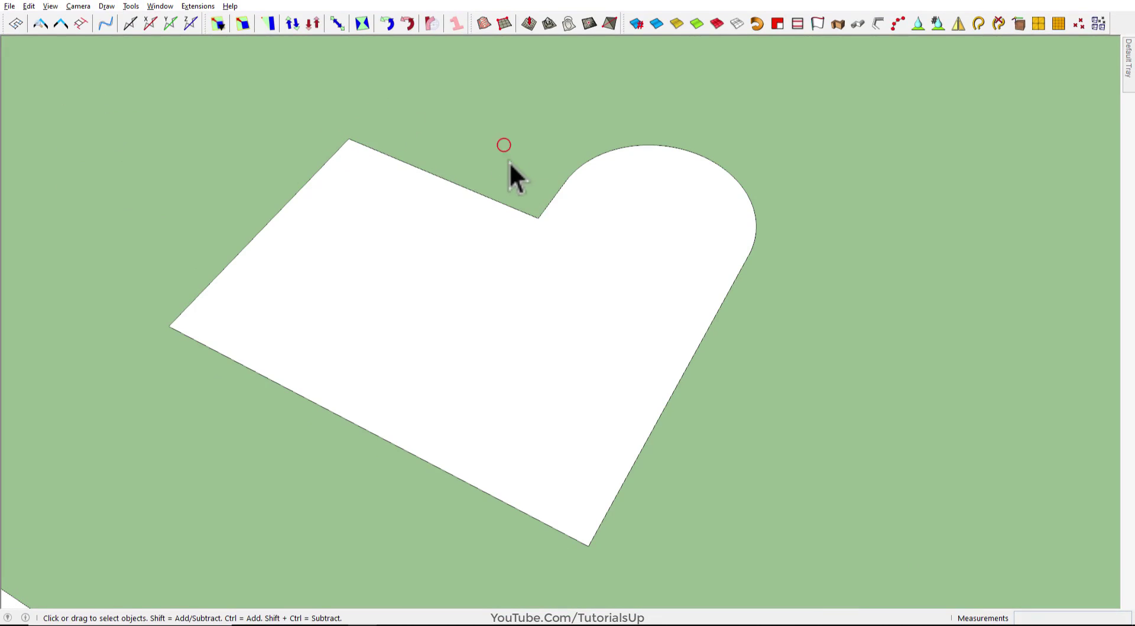
Test Push/Pull on the rounded face, cancel it, and orbit to the open boxes
{"action": "key", "text": "p"}
{"action": "middle_click_drag", "start_coordinate": [540, 315], "coordinate": [520, 372]}
{"action": "left_click", "coordinate": [520, 373]}
{"action": "key", "text": "Escape"}
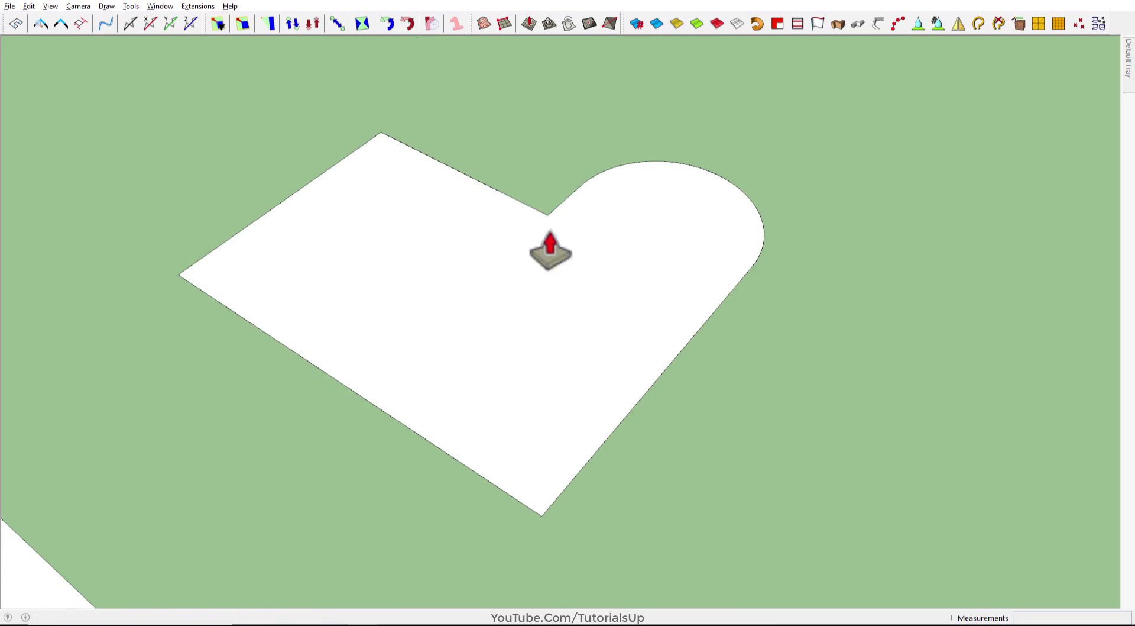
{"action": "key", "text": "space"}
{"action": "mouse_move", "coordinate": [807, 350]}
{"action": "middle_mouse_down"}
{"action": "mouse_move", "coordinate": [609, 198]}
{"action": "mouse_move", "coordinate": [659, 247]}
{"action": "middle_mouse_up"}
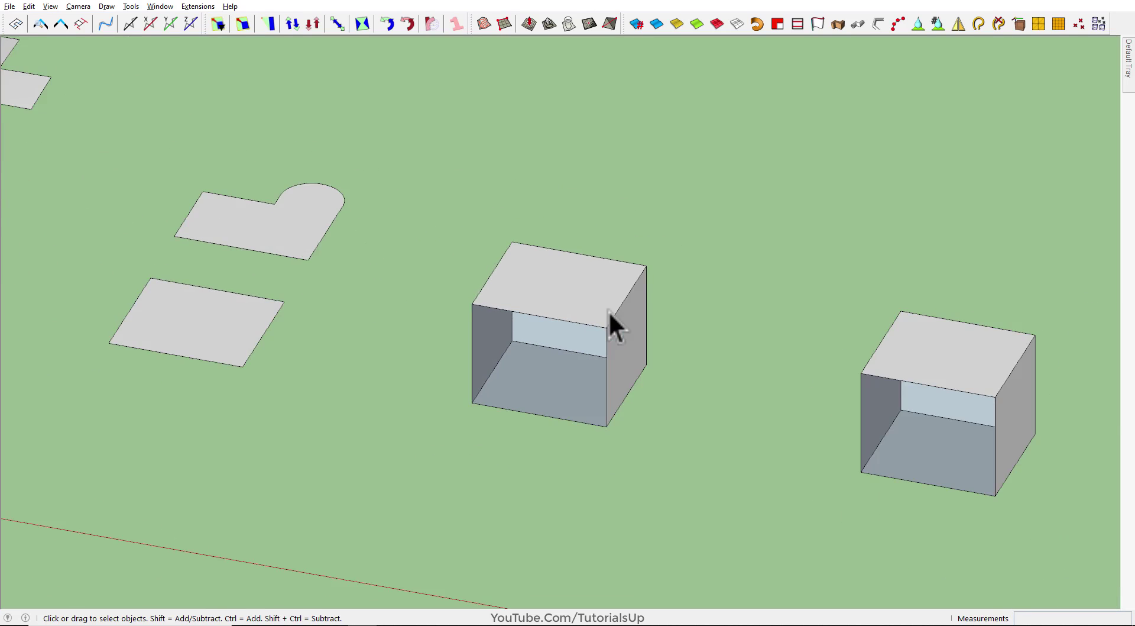
Zoom in on the open box and retrace its top front edge from corner to corner
{"action": "mouse_move", "coordinate": [601, 312]}
{"action": "middle_mouse_down"}
{"action": "mouse_move", "coordinate": [559, 303]}
{"action": "mouse_move", "coordinate": [585, 355]}
{"action": "middle_mouse_up"}
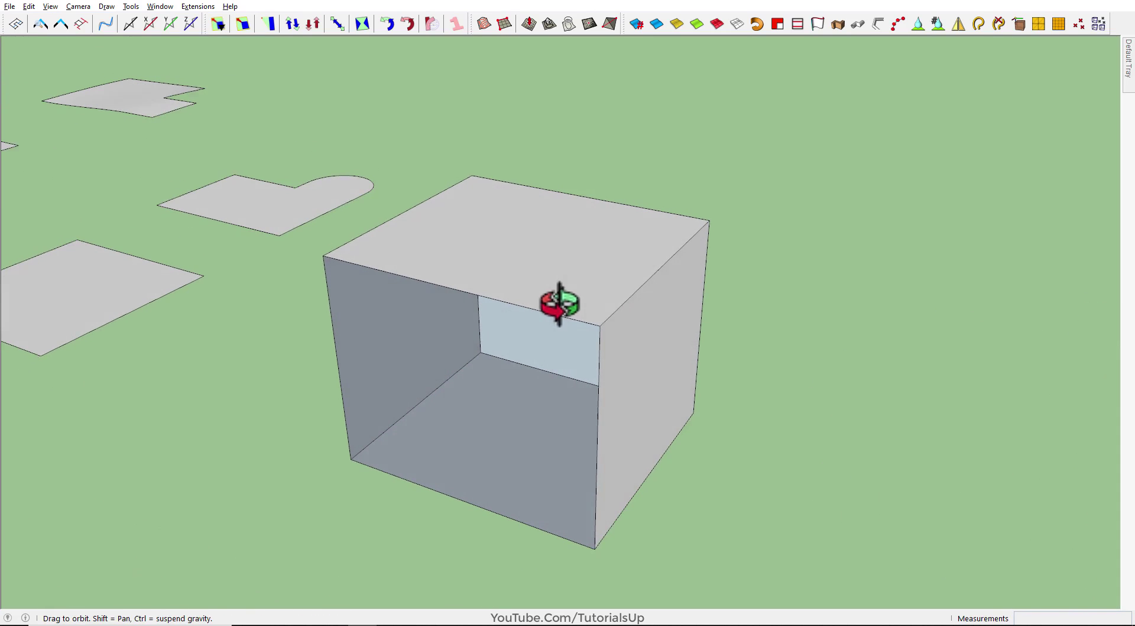
{"action": "triple_click", "coordinate": [584, 354]}
{"action": "left_click", "coordinate": [723, 424]}
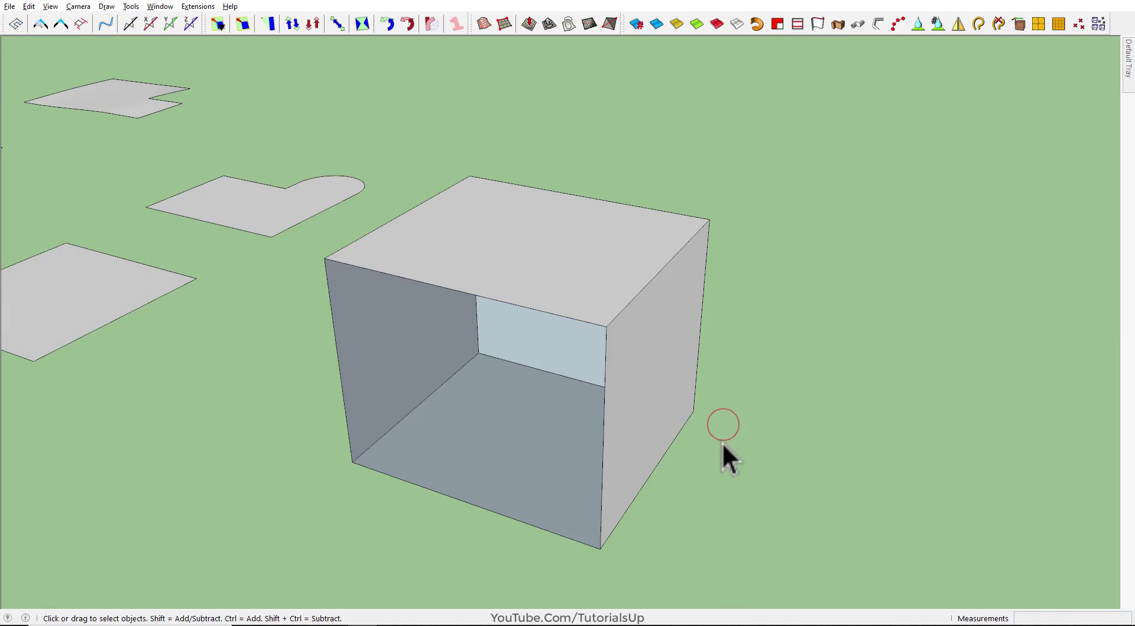
{"action": "key", "text": "l"}
{"action": "left_click", "coordinate": [606, 325]}
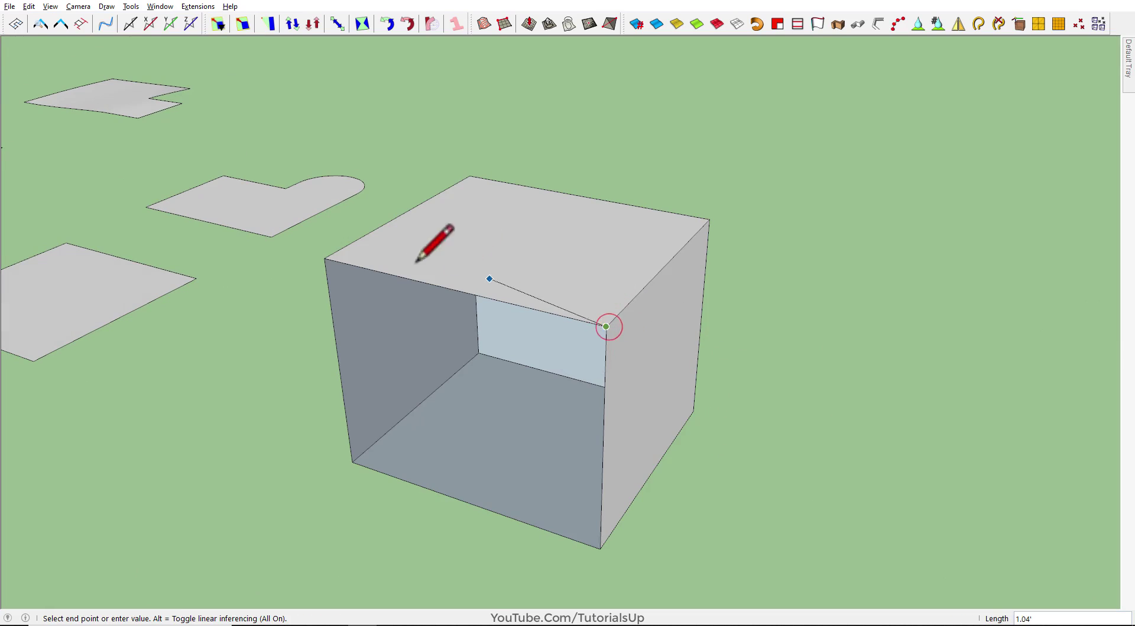
{"action": "left_click", "coordinate": [324, 257]}
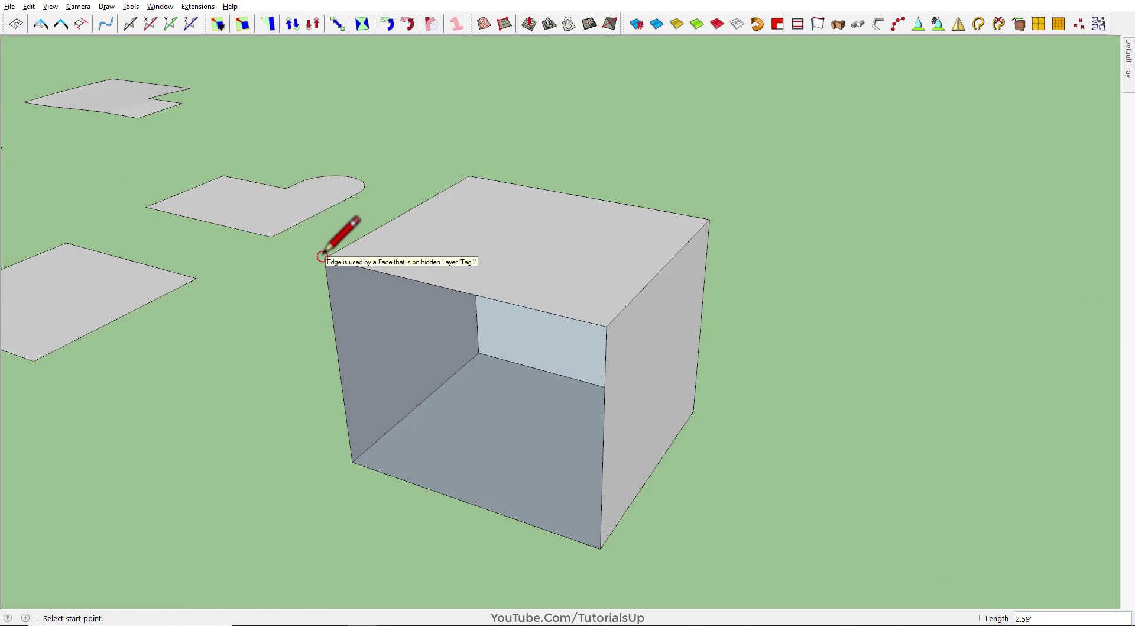
Draw a bottom-left to top-right diagonal across the open side and accept the hidden-geometry warning
{"action": "left_click", "coordinate": [352, 461]}
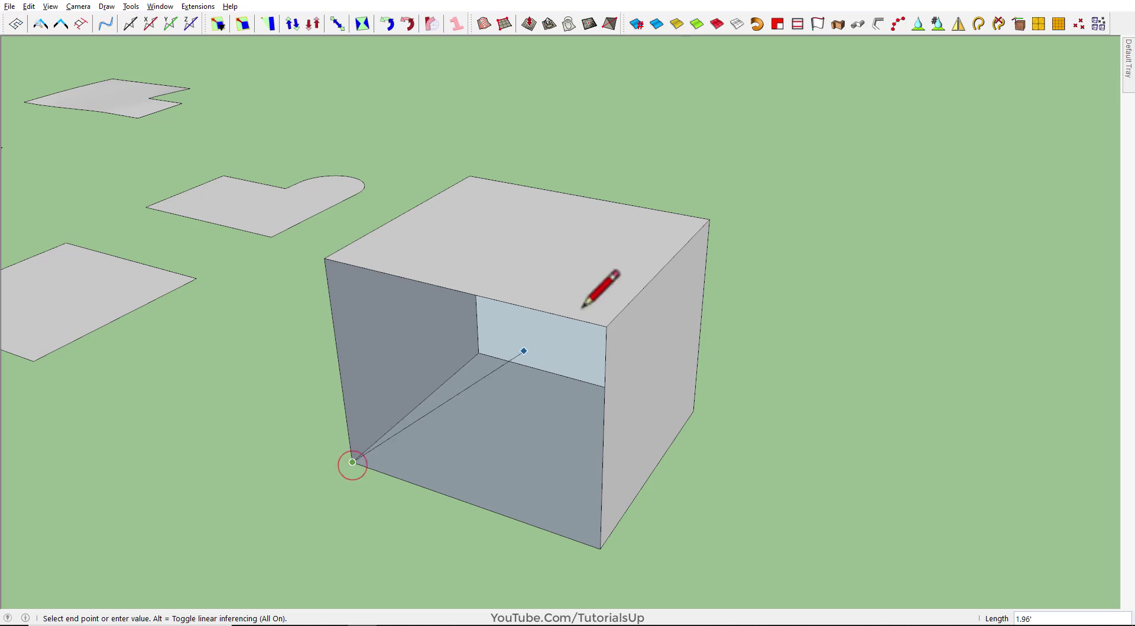
{"action": "left_click", "coordinate": [605, 327]}
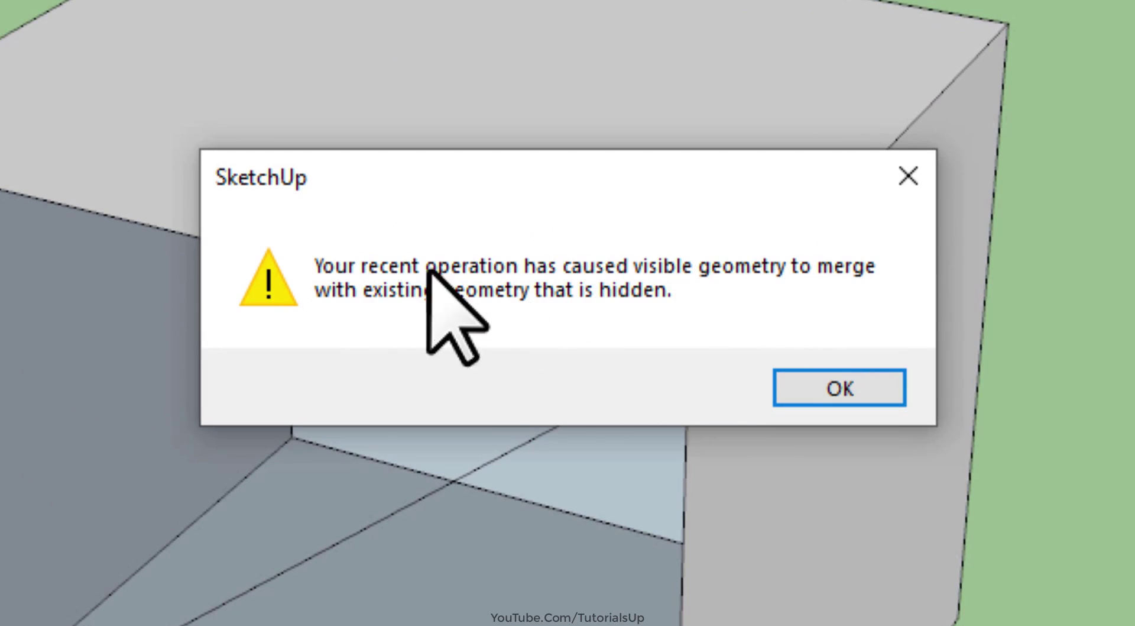
{"action": "left_click", "coordinate": [862, 389]}
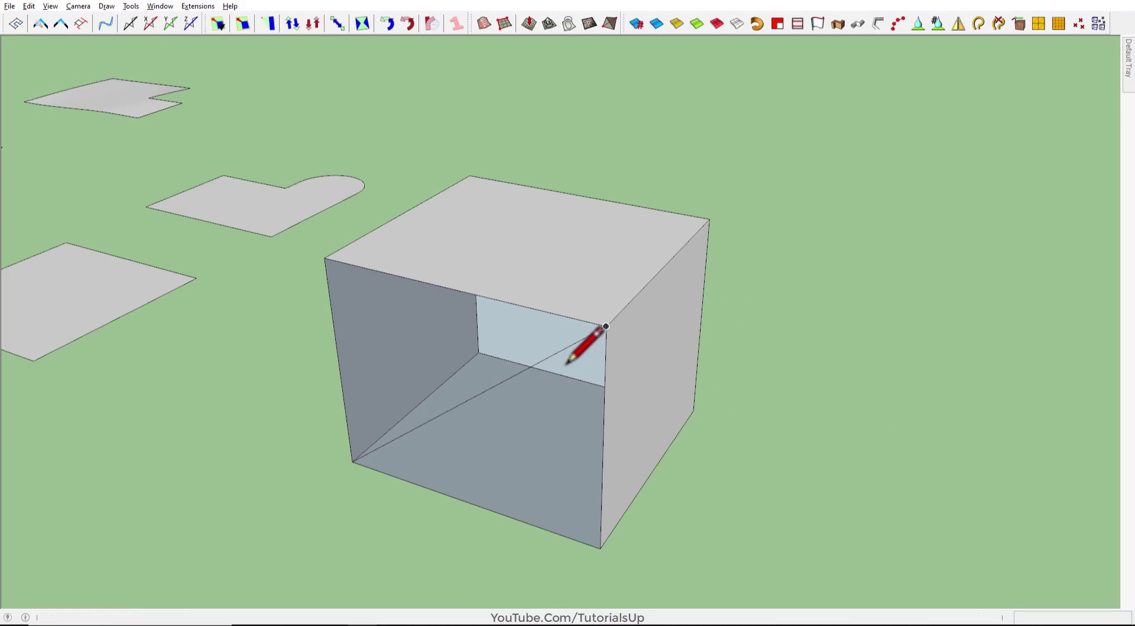
Select the new diagonal, then check the box's geometry, right face and top front edge
{"action": "key", "text": "space"}
{"action": "left_click", "coordinate": [577, 342]}
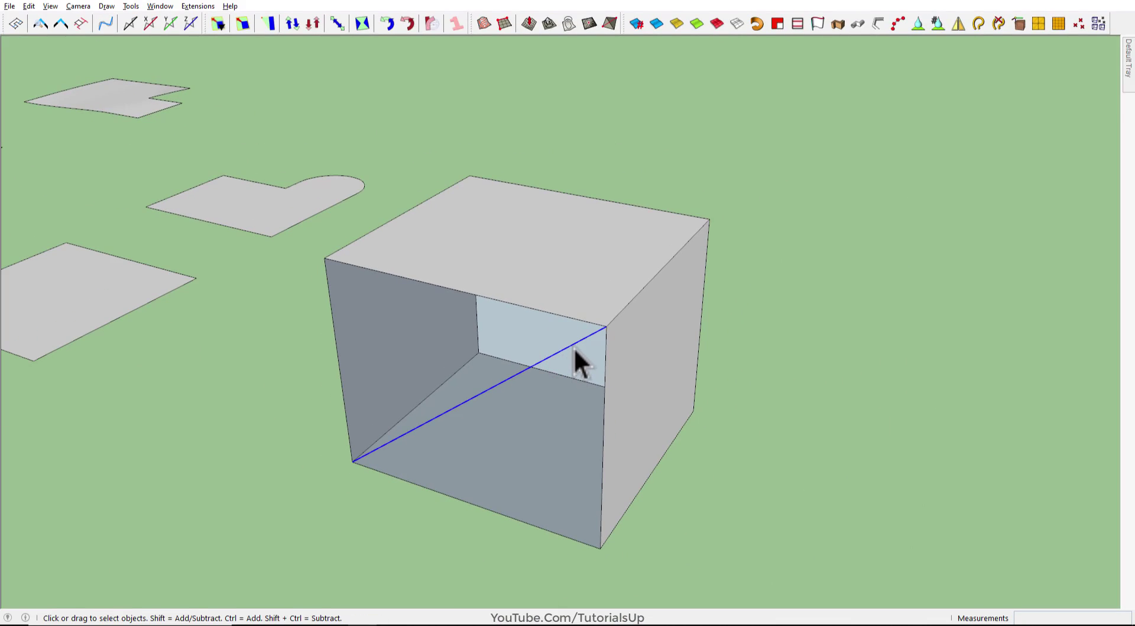
{"action": "triple_click", "coordinate": [575, 343]}
{"action": "left_click", "coordinate": [603, 346]}
{"action": "left_click", "coordinate": [642, 346]}
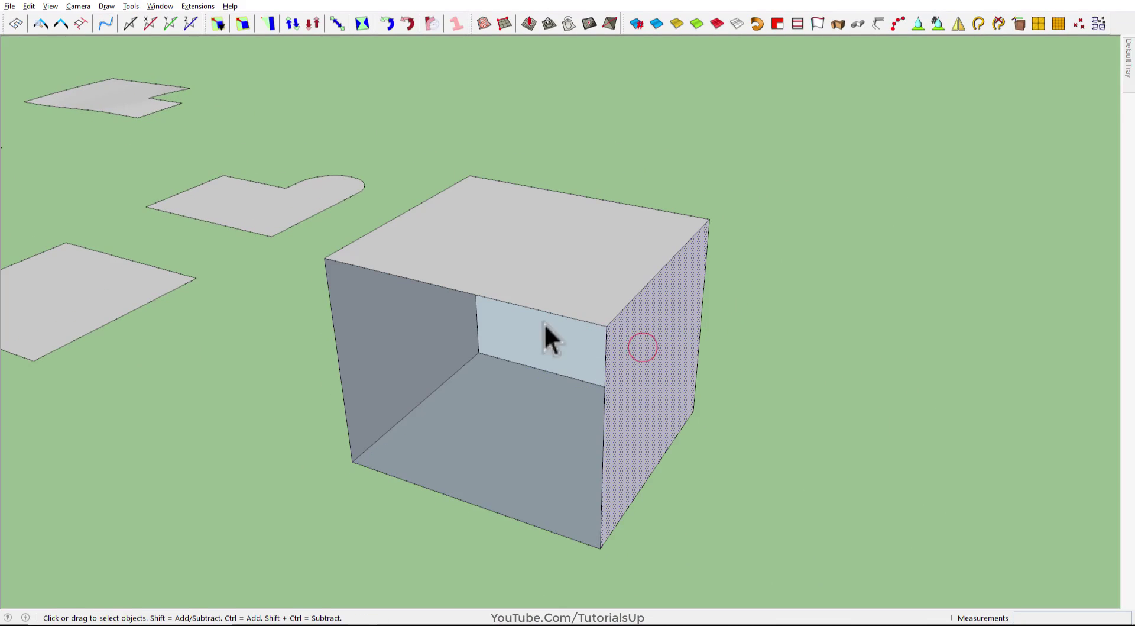
{"action": "left_click", "coordinate": [500, 300]}
{"action": "left_click", "coordinate": [803, 315]}
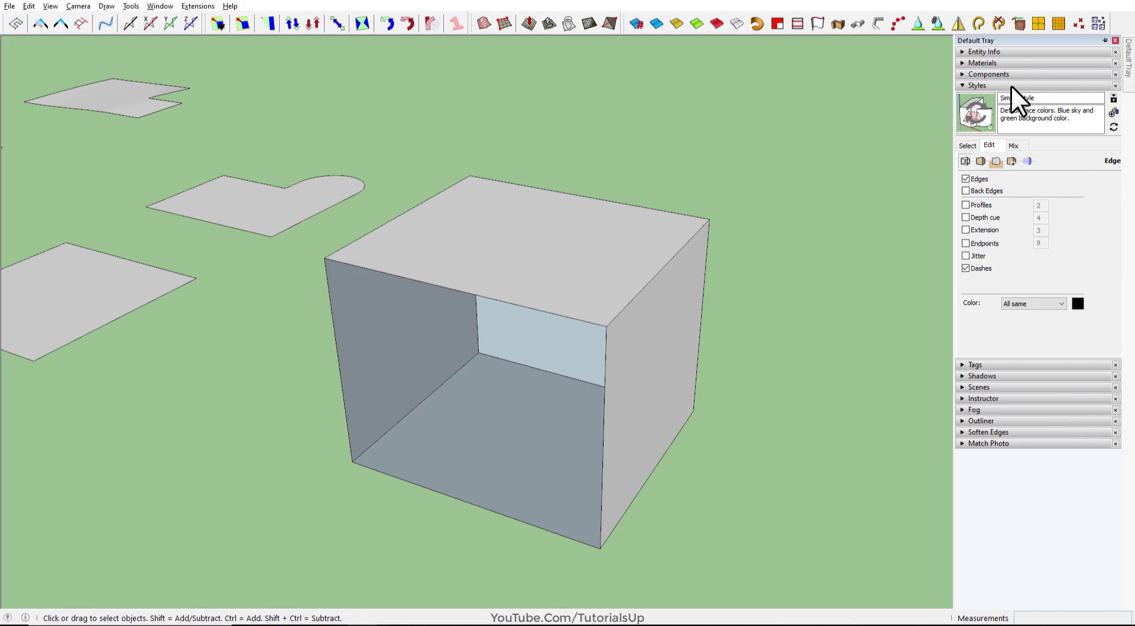
Collapse Styles and make Tag1 visible in the Tags panel
{"action": "left_click", "coordinate": [1012, 85]}
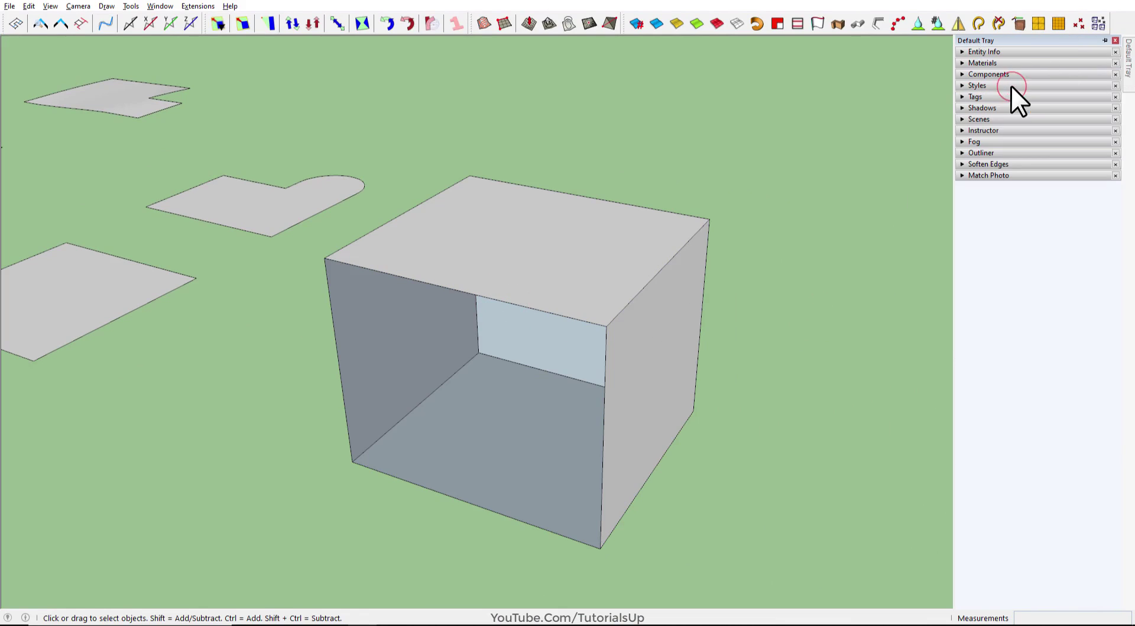
{"action": "left_click", "coordinate": [976, 97]}
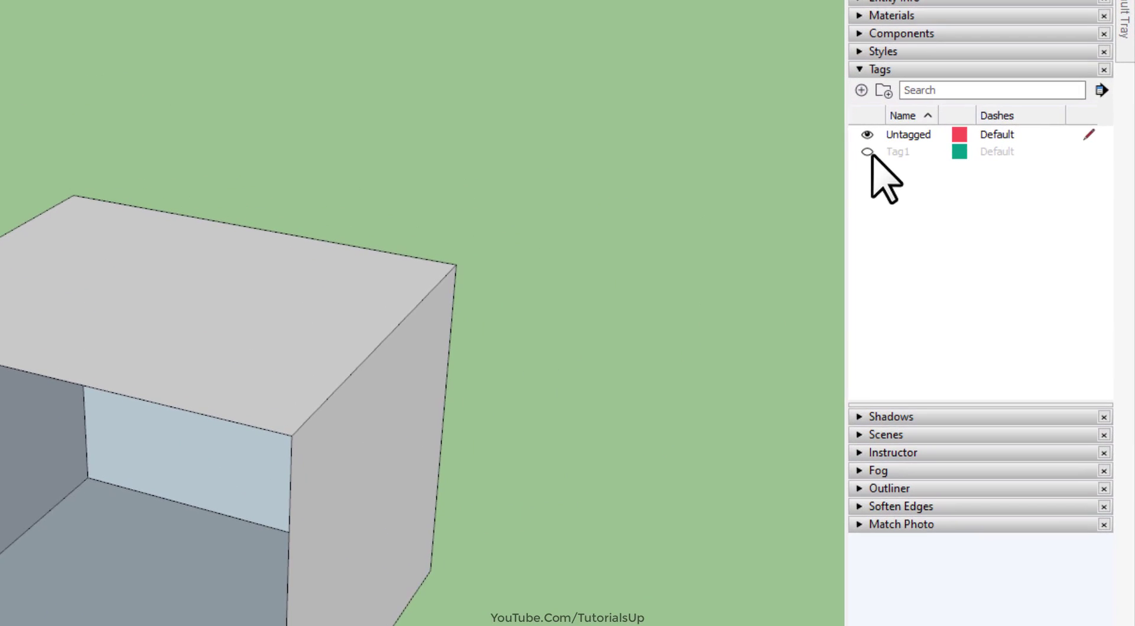
{"action": "left_click", "coordinate": [869, 152]}
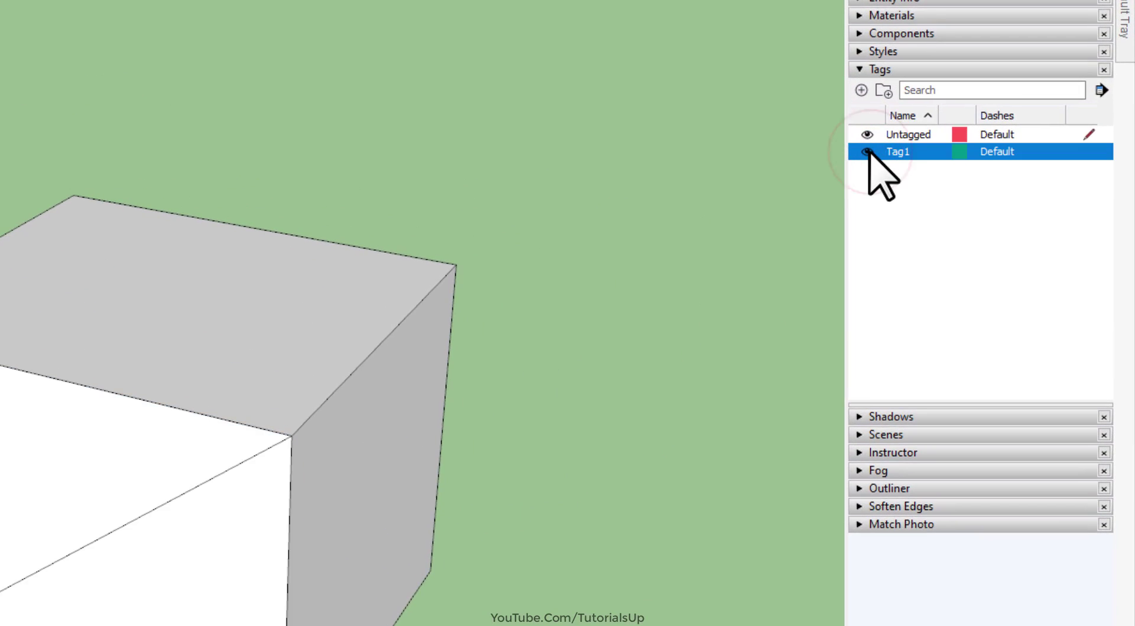
Erase the diagonal across the front face, then check the front face, right face and edges
{"action": "triple_click", "coordinate": [558, 383]}
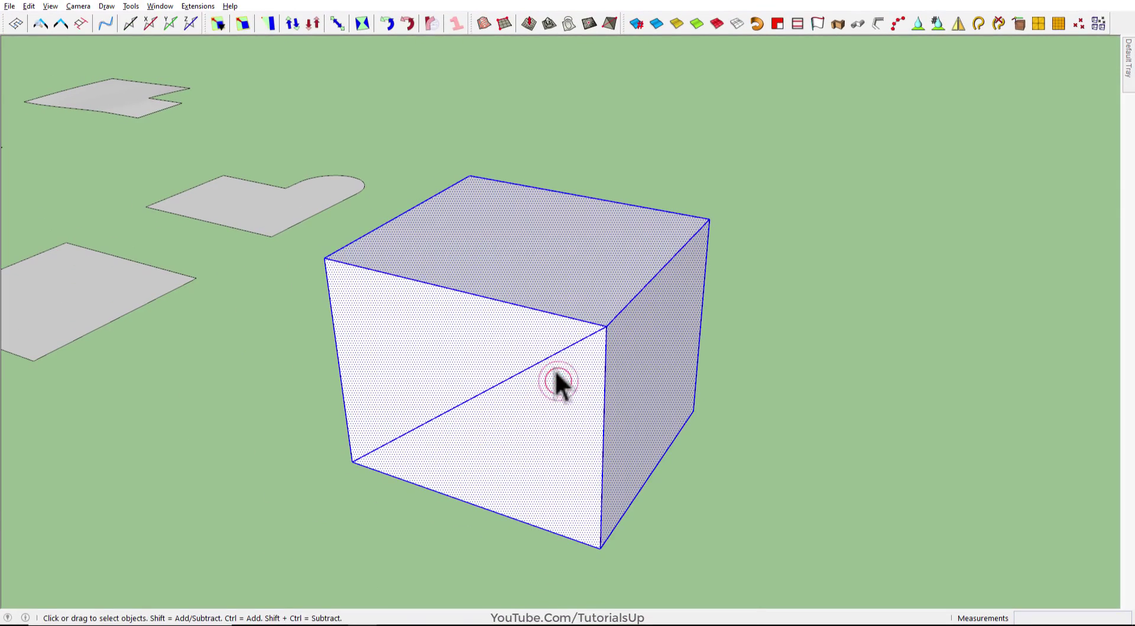
{"action": "key", "text": "e"}
{"action": "left_click", "coordinate": [551, 357]}
{"action": "key", "text": "space"}
{"action": "left_click", "coordinate": [552, 360]}
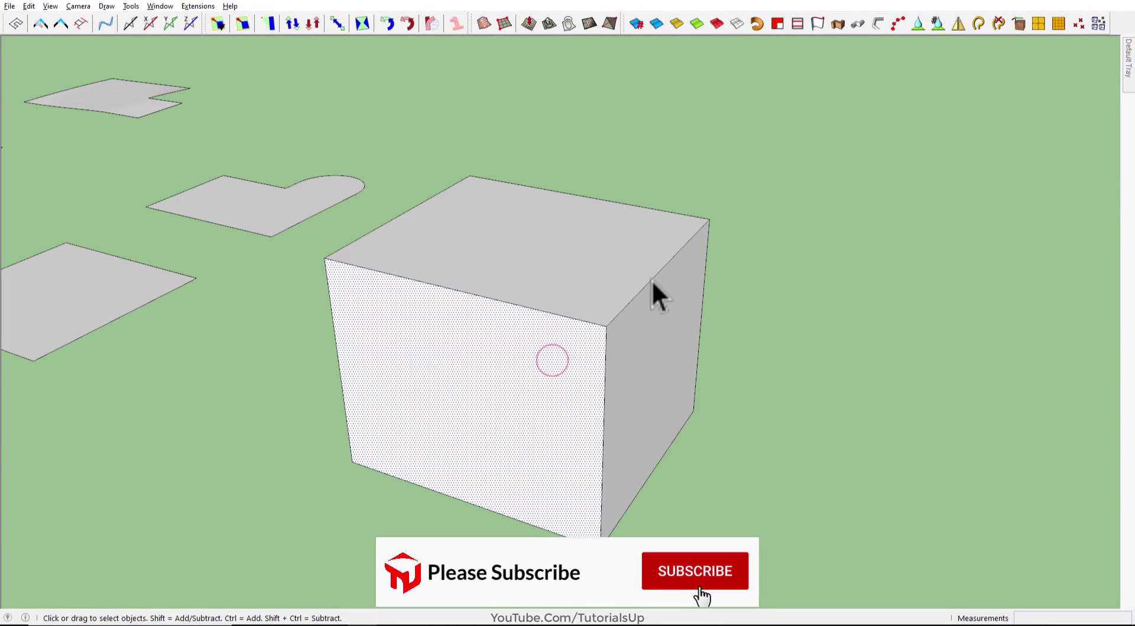
{"action": "left_click", "coordinate": [652, 280]}
{"action": "left_click", "coordinate": [602, 370]}
{"action": "left_click", "coordinate": [654, 393]}
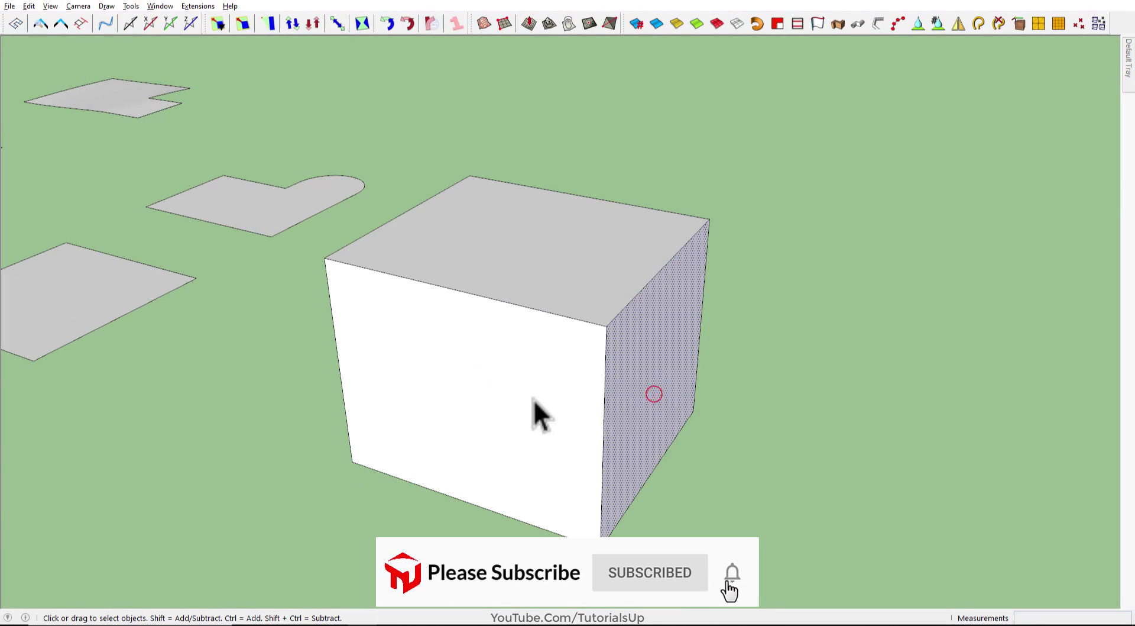
{"action": "left_click", "coordinate": [512, 401]}
{"action": "left_click", "coordinate": [822, 426]}
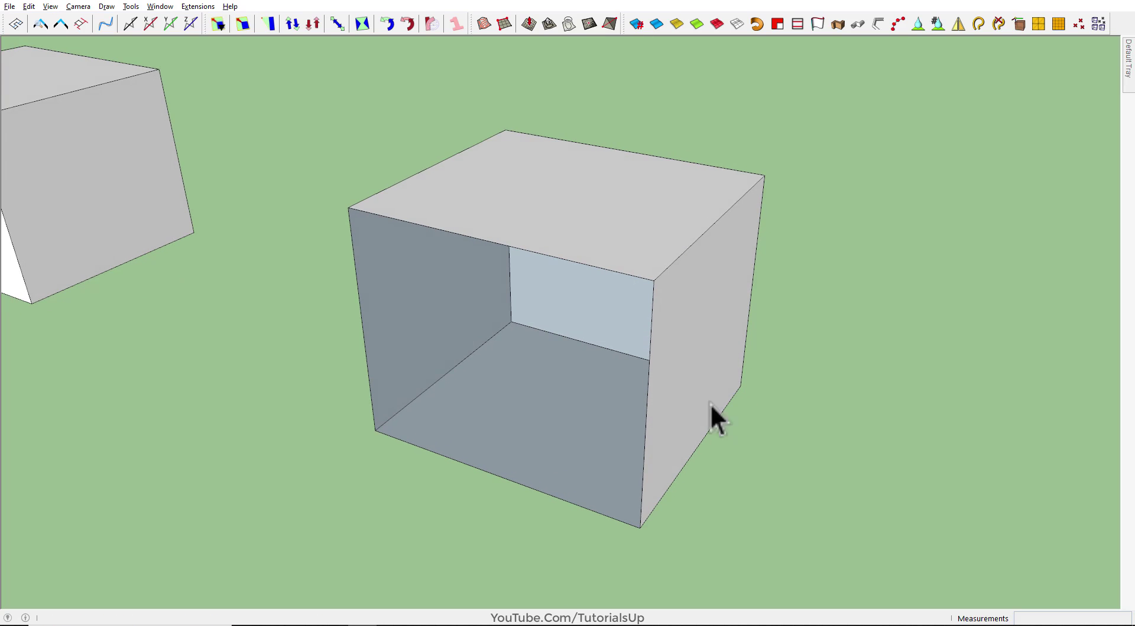
Redraw the top front edge and a corner-to-corner diagonal, dismissing the hidden-geometry merge warning
{"action": "key", "text": "l"}
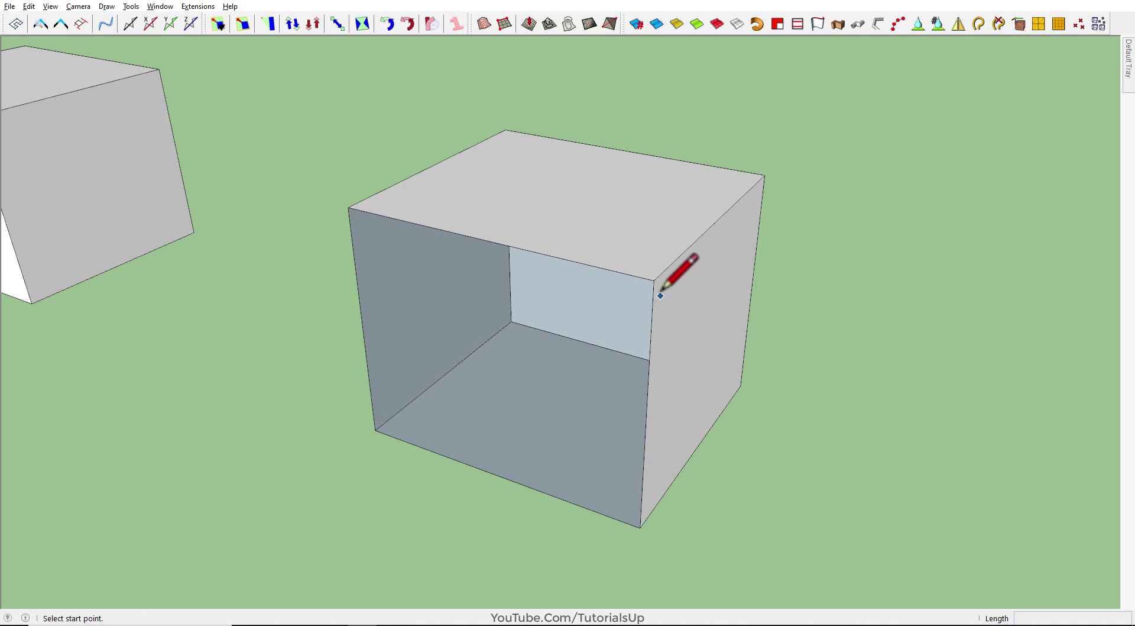
{"action": "left_click", "coordinate": [654, 279]}
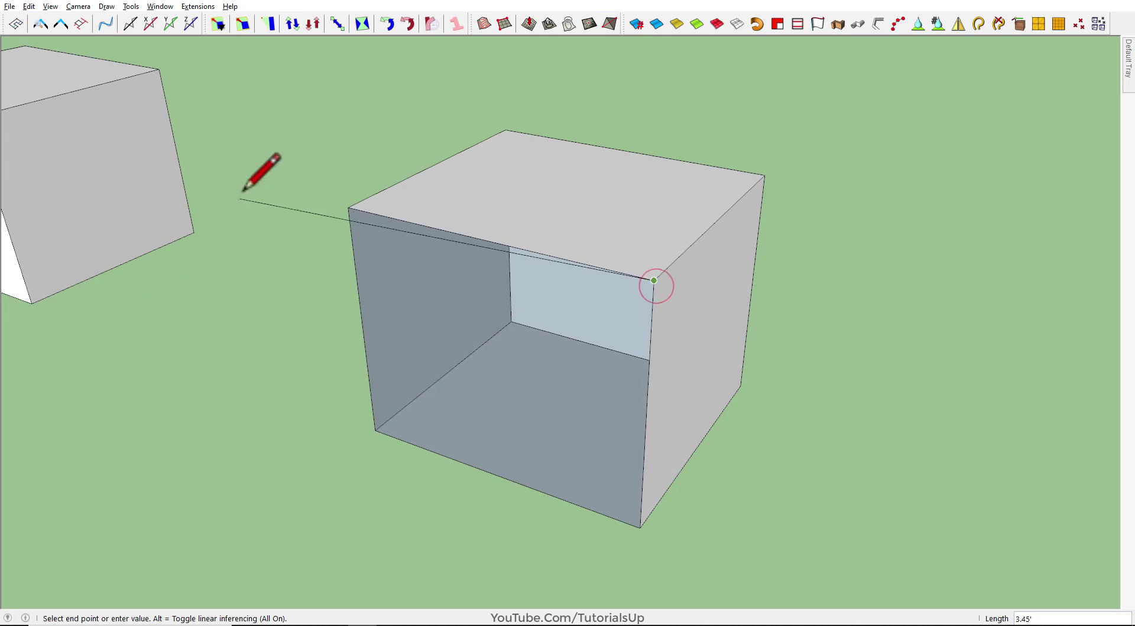
{"action": "left_click", "coordinate": [350, 208]}
{"action": "left_click", "coordinate": [375, 430]}
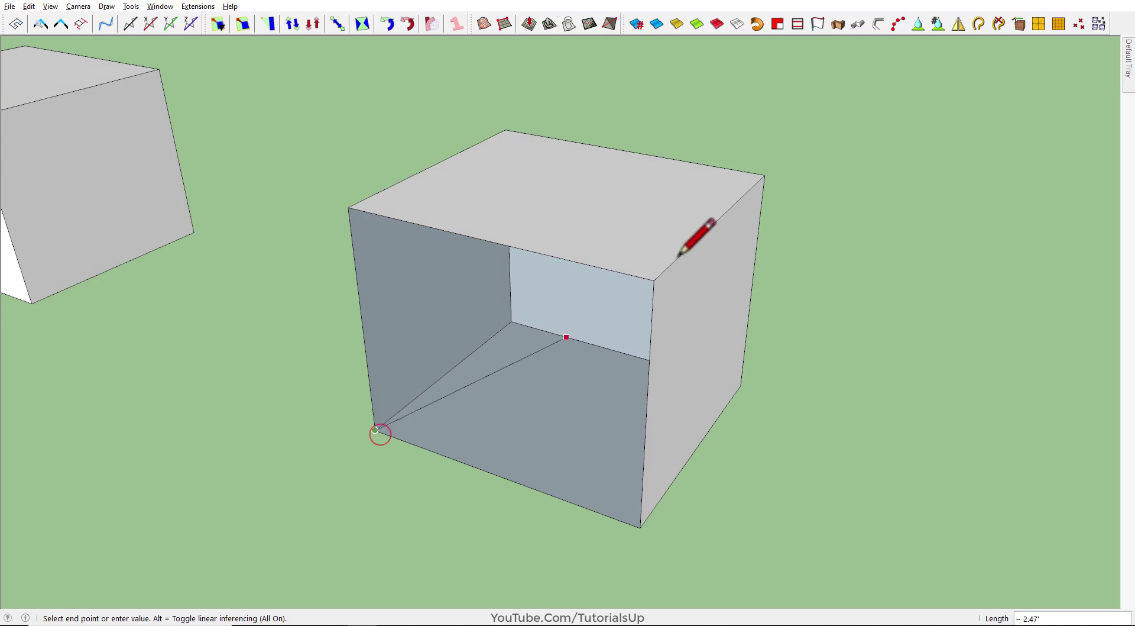
{"action": "left_click", "coordinate": [662, 273]}
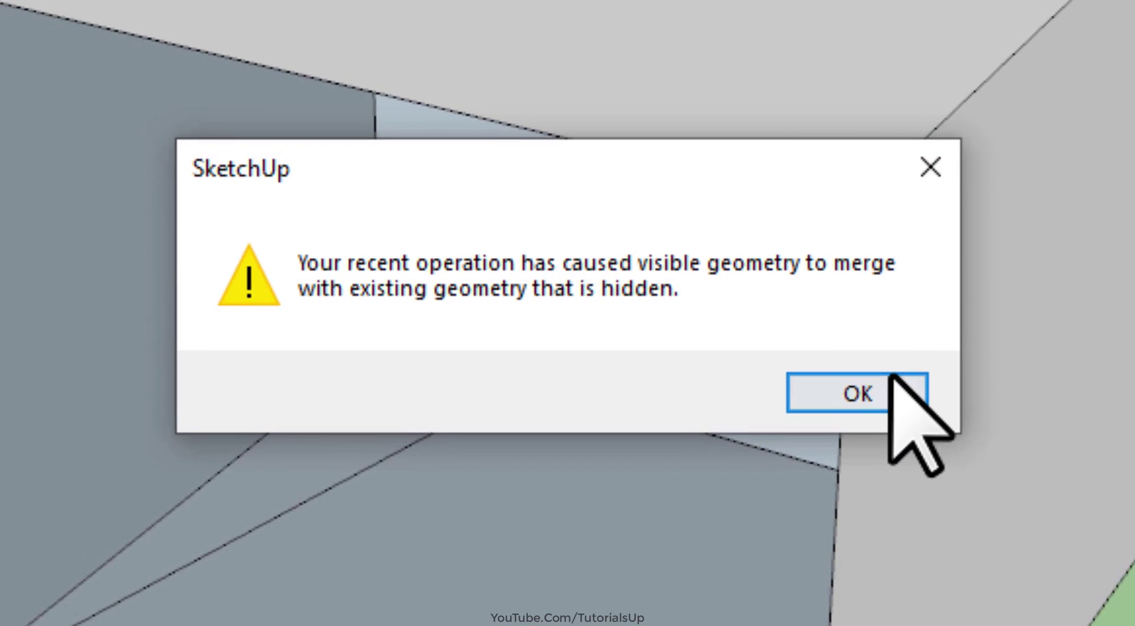
{"action": "left_click", "coordinate": [891, 378]}
{"action": "key", "text": "space"}
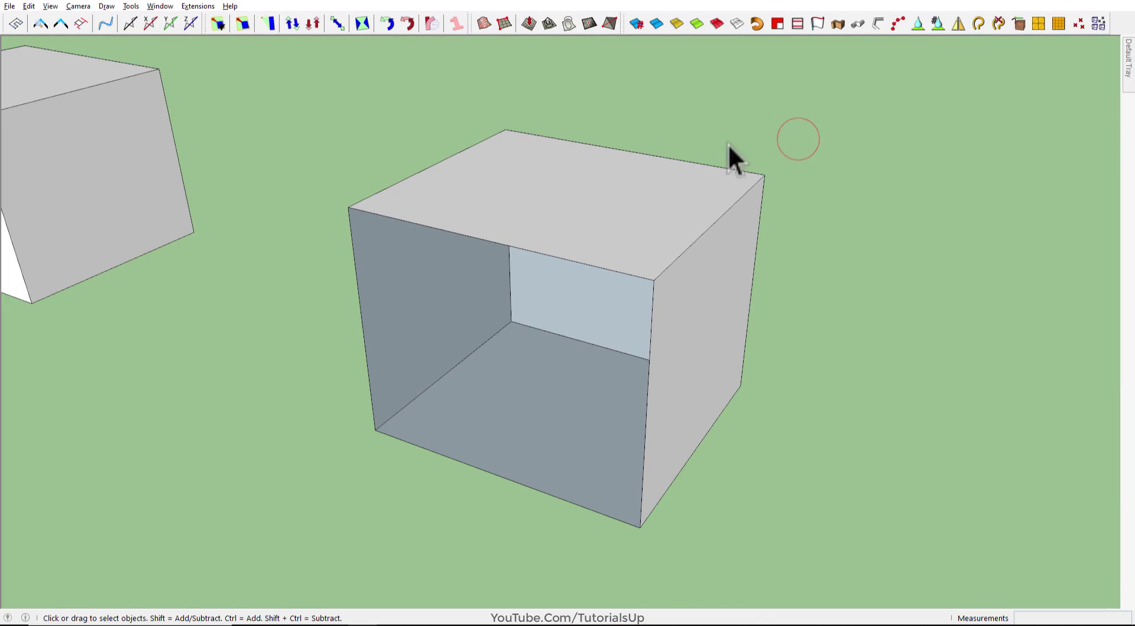
Turn on View > Hidden Geometry and unhide the box's front face
{"action": "left_click", "coordinate": [52, 9]}
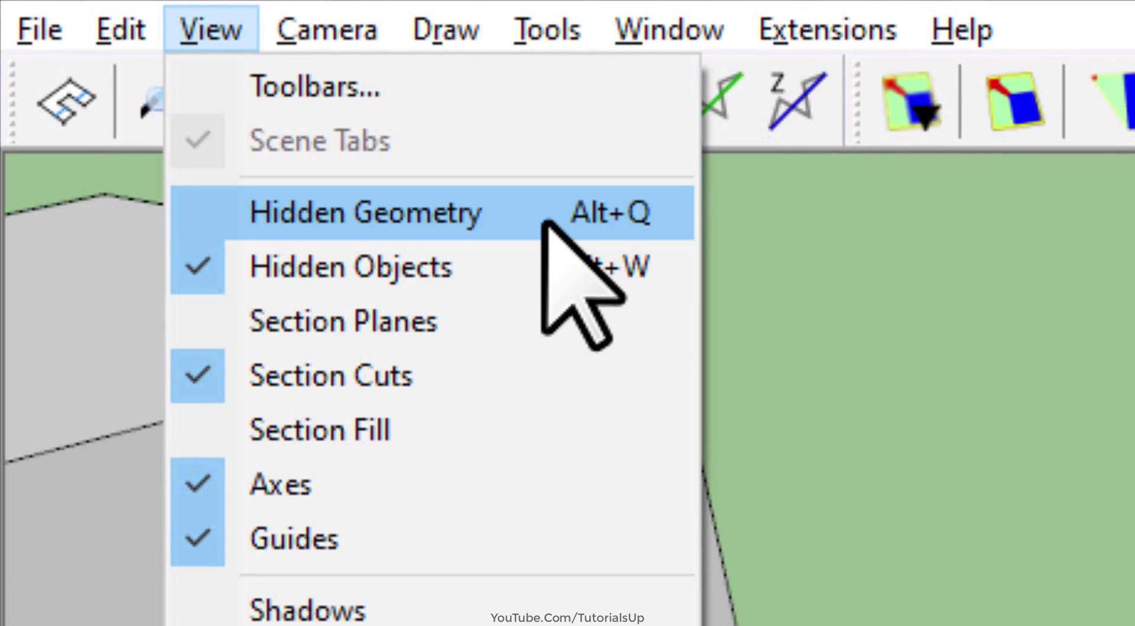
{"action": "left_click", "coordinate": [545, 221]}
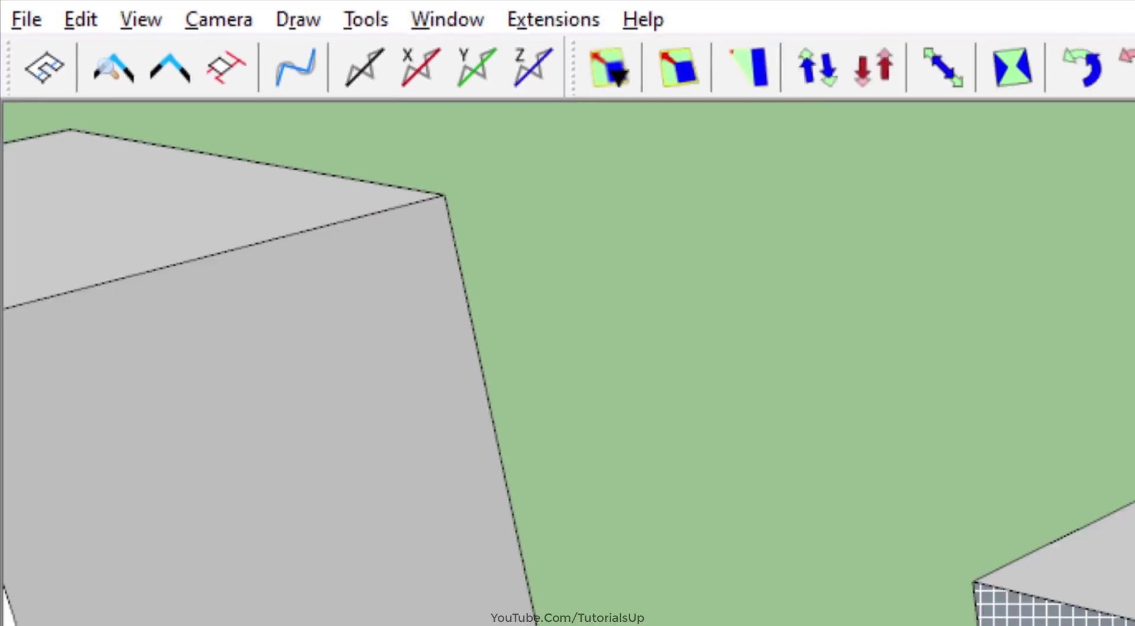
{"action": "left_click", "coordinate": [492, 359]}
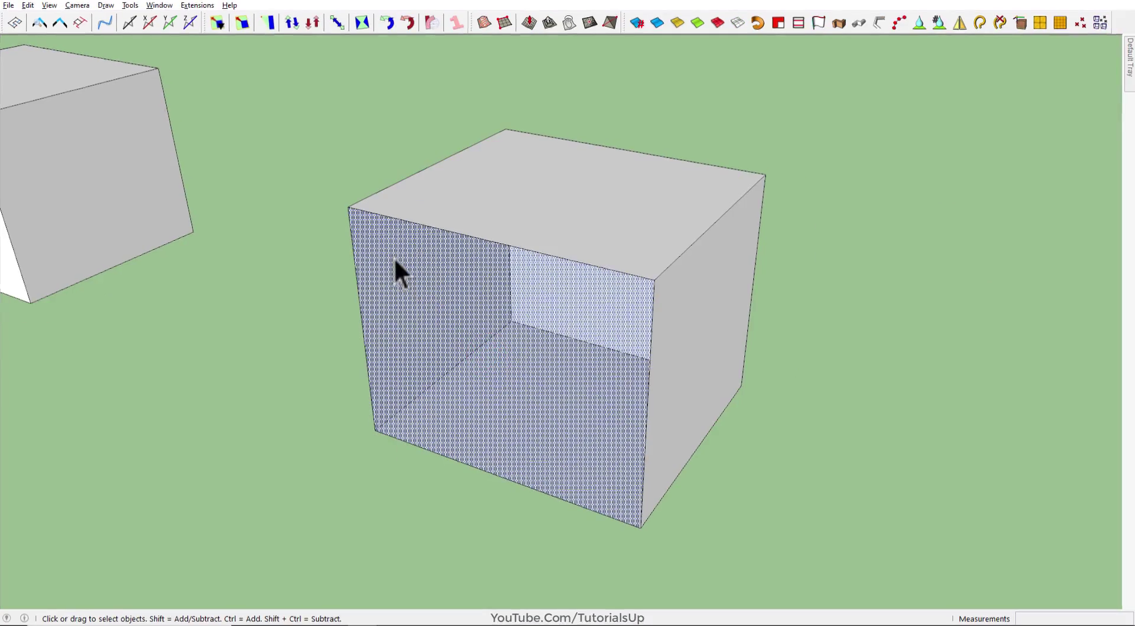
{"action": "right_click", "coordinate": [394, 258]}
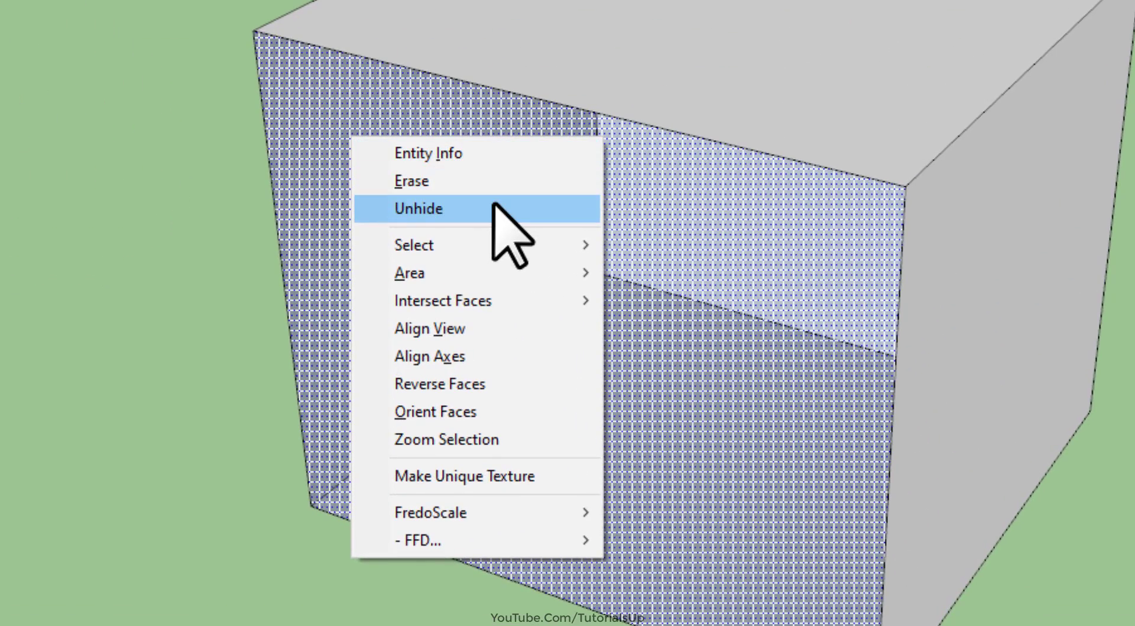
{"action": "left_click", "coordinate": [493, 206]}
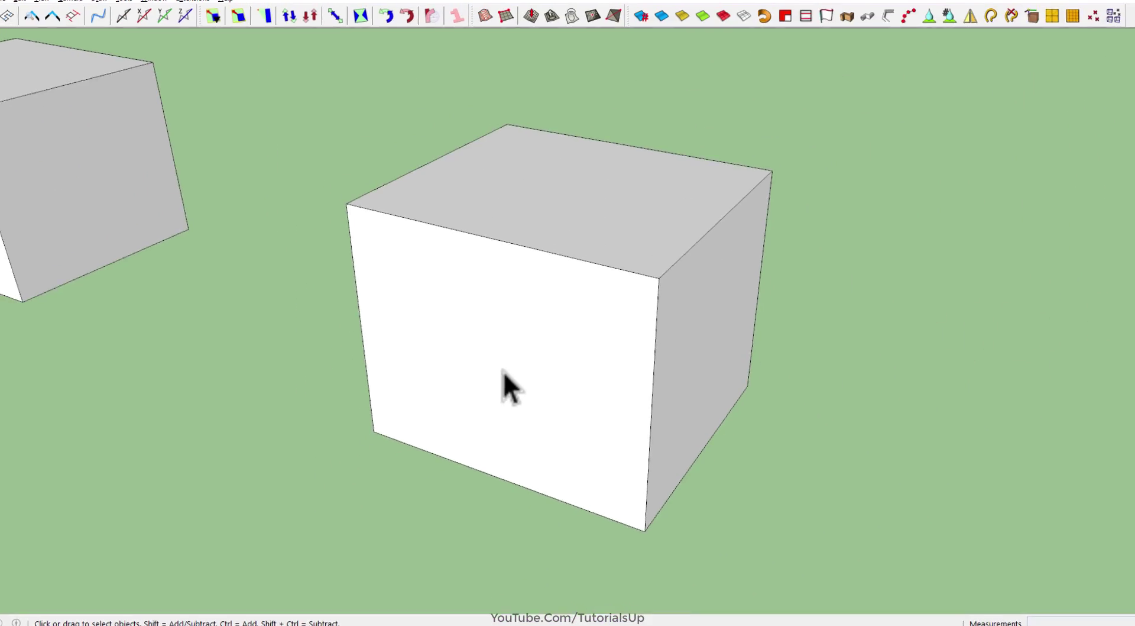
Select the whole cube to confirm it is now closed
{"action": "triple_click", "coordinate": [502, 373]}
{"action": "left_click", "coordinate": [981, 385]}
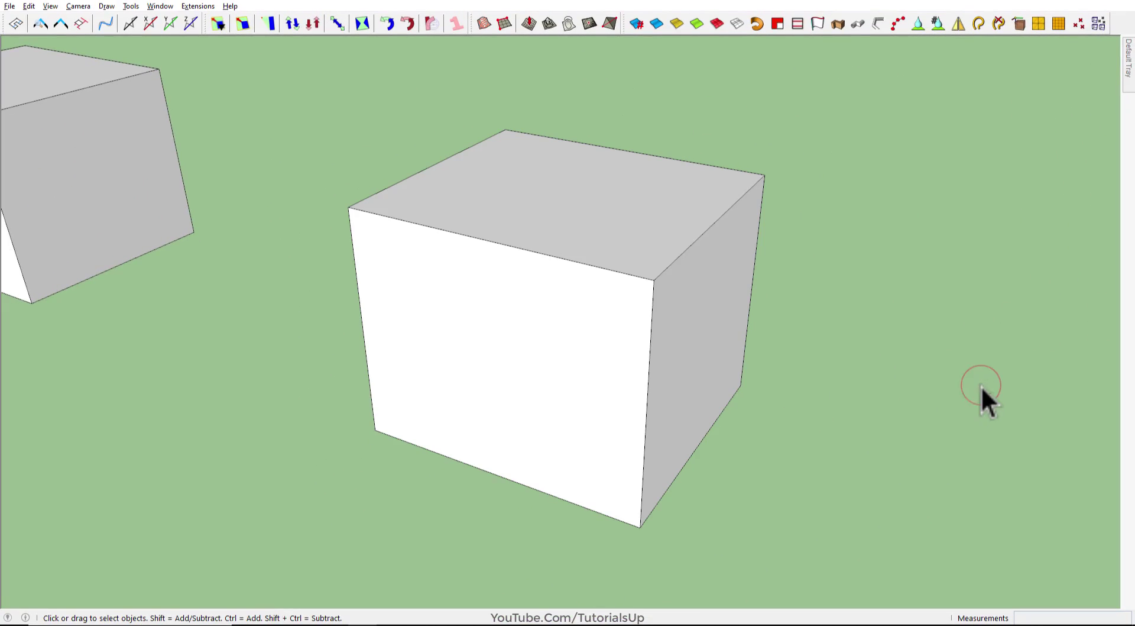
{"action": "triple_click", "coordinate": [509, 377]}
{"action": "left_click", "coordinate": [937, 467]}
Zoom out to show the ovals, window and both boxes as filled, closed faces
{"action": "scroll", "coordinate": [1015, 484], "scroll_direction": "down", "scroll_amount": 2}
{"action": "scroll", "coordinate": [1016, 485], "scroll_direction": "down", "scroll_amount": 2}
{"action": "scroll", "coordinate": [1016, 485], "scroll_direction": "down", "scroll_amount": 2}
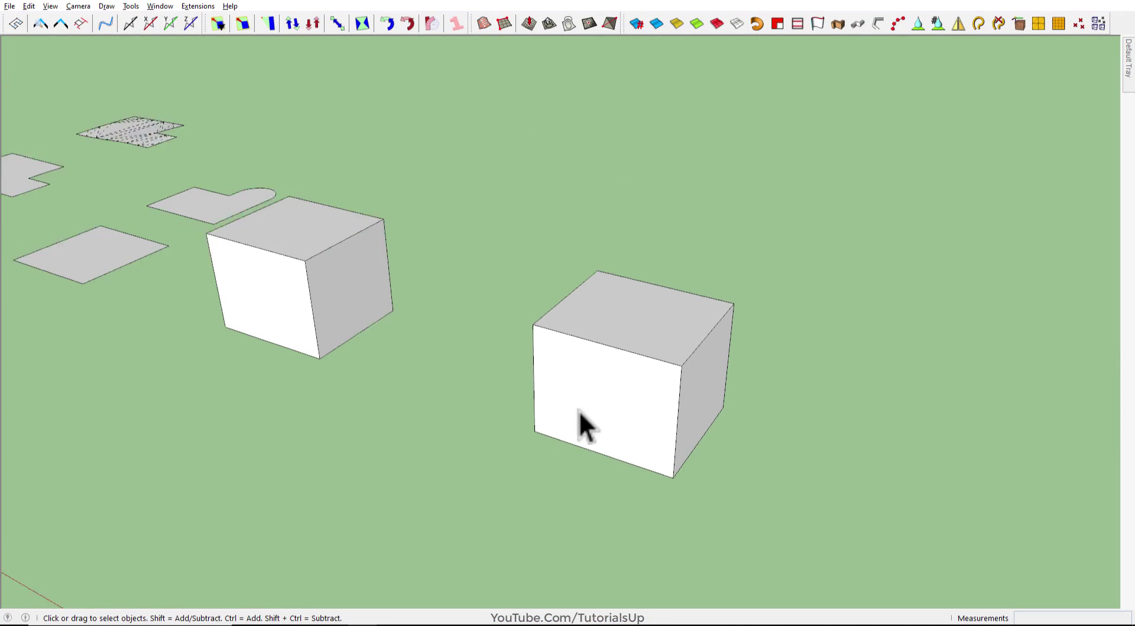
{"action": "scroll", "coordinate": [923, 475], "scroll_direction": "down", "scroll_amount": 2}
{"action": "scroll", "coordinate": [923, 475], "scroll_direction": "down", "scroll_amount": 2}
{"action": "scroll", "coordinate": [924, 474], "scroll_direction": "down", "scroll_amount": 2}
{"action": "scroll", "coordinate": [924, 474], "scroll_direction": "down", "scroll_amount": 2}
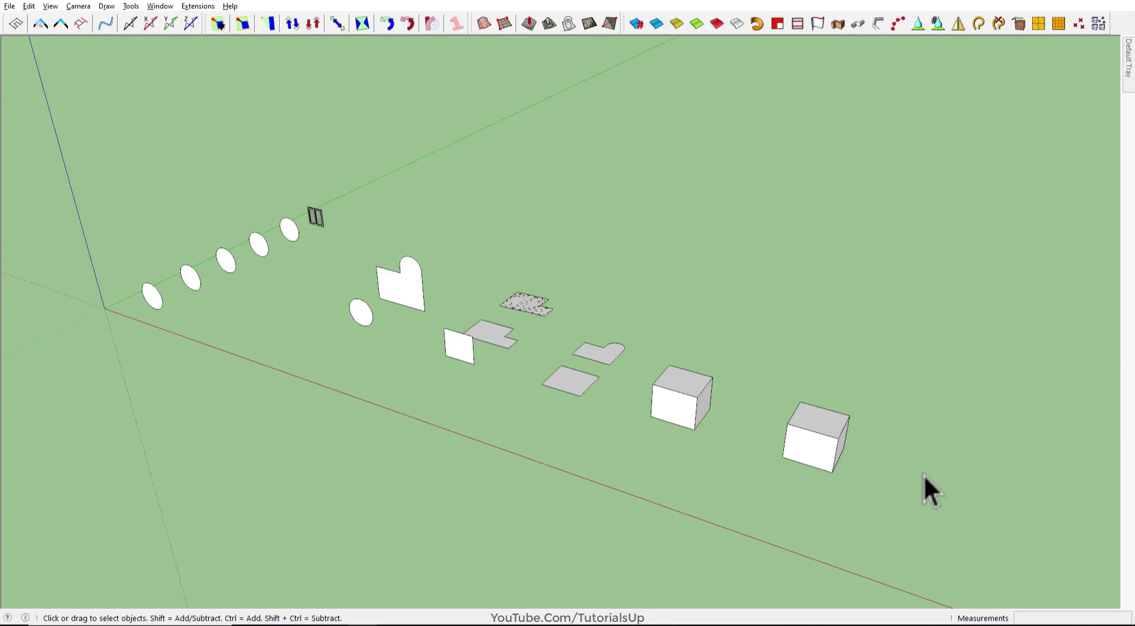
{"action": "scroll", "coordinate": [303, 453], "scroll_direction": "up", "scroll_amount": 2}
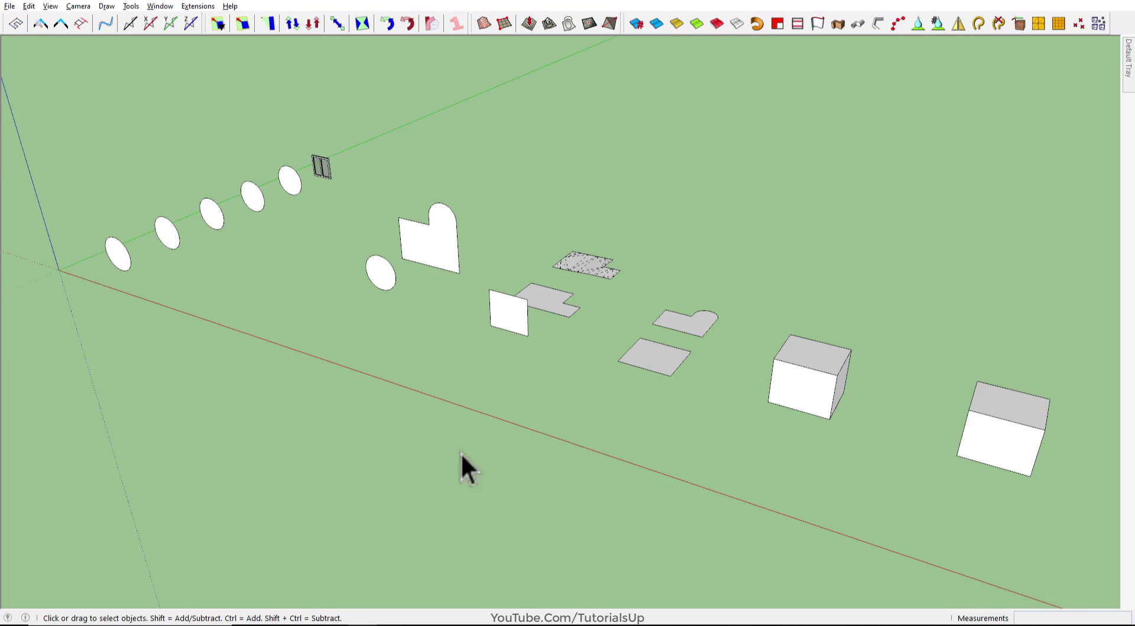